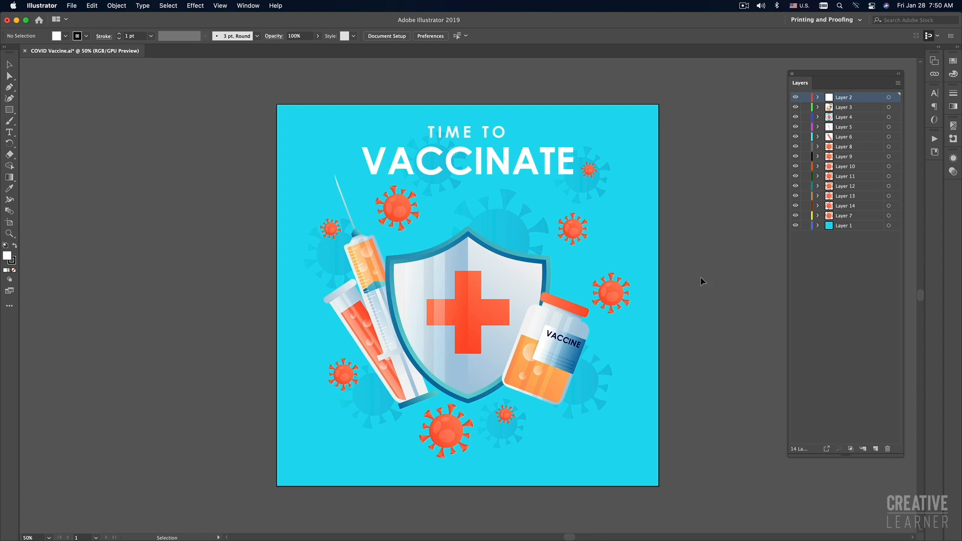
Select the vaccine bottle, shield, syringe, test tube and right-hand virus graphics in turn to check which layer holds each.
click(554, 360)
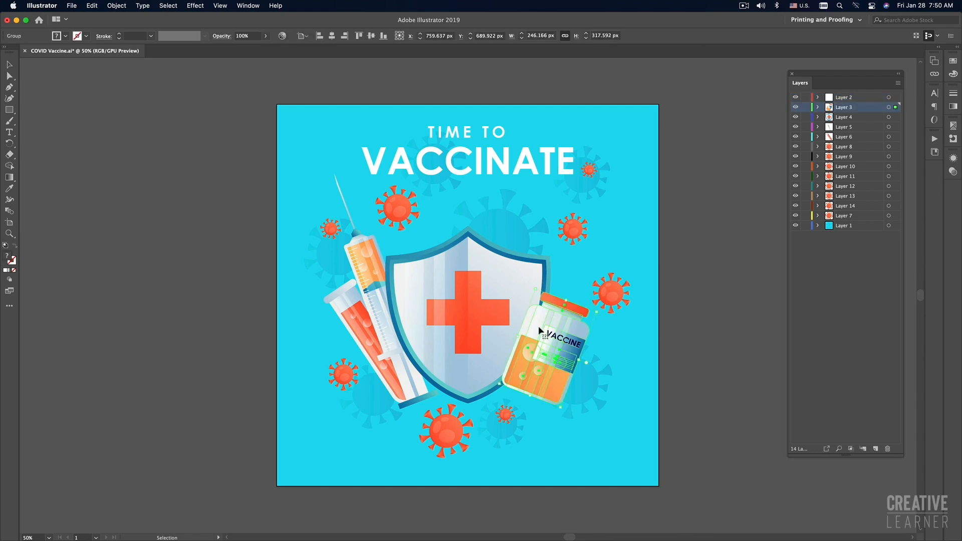
click(476, 302)
click(362, 266)
click(362, 303)
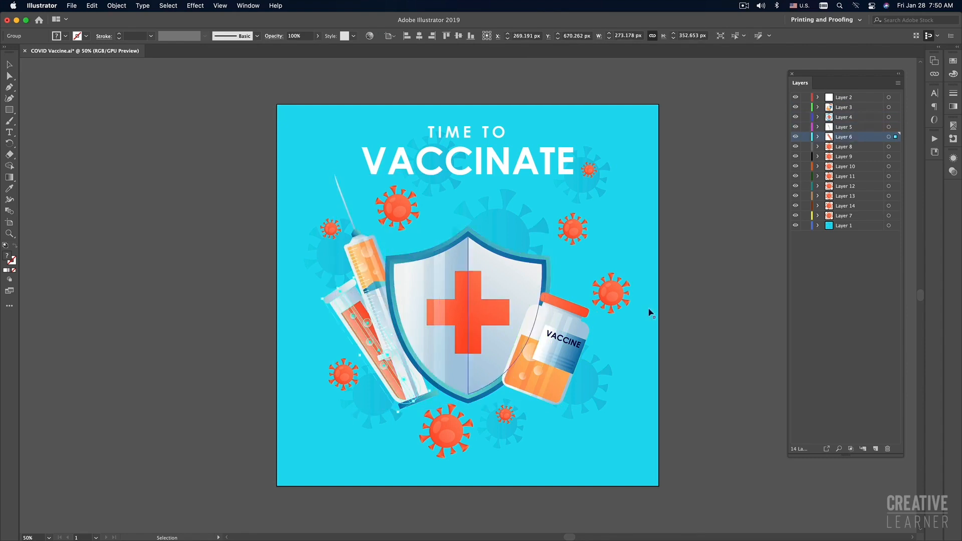
click(705, 305)
click(622, 301)
click(582, 236)
click(593, 173)
click(718, 232)
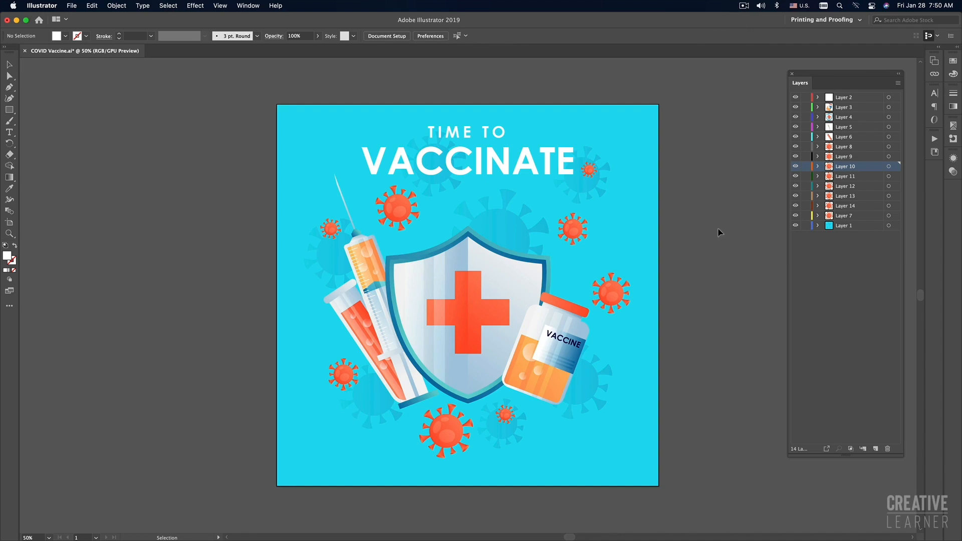
Select the TIME TO VACCINATE headline and the cyan background rectangle to check which layers hold them.
click(479, 158)
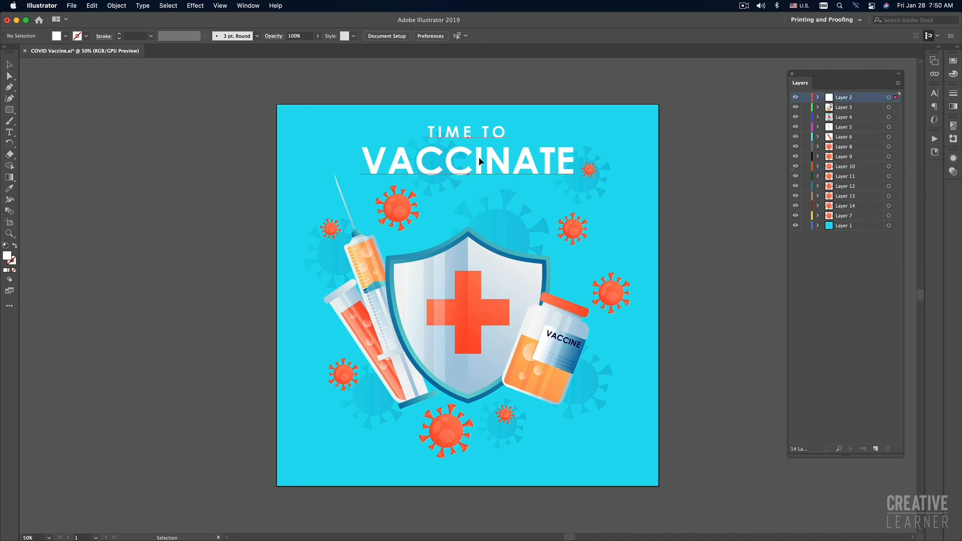
click(686, 208)
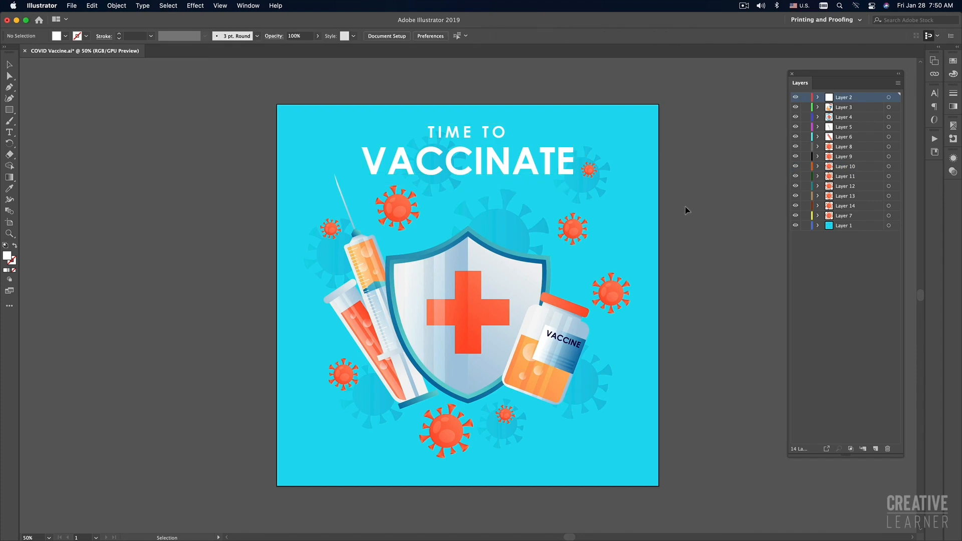
click(479, 168)
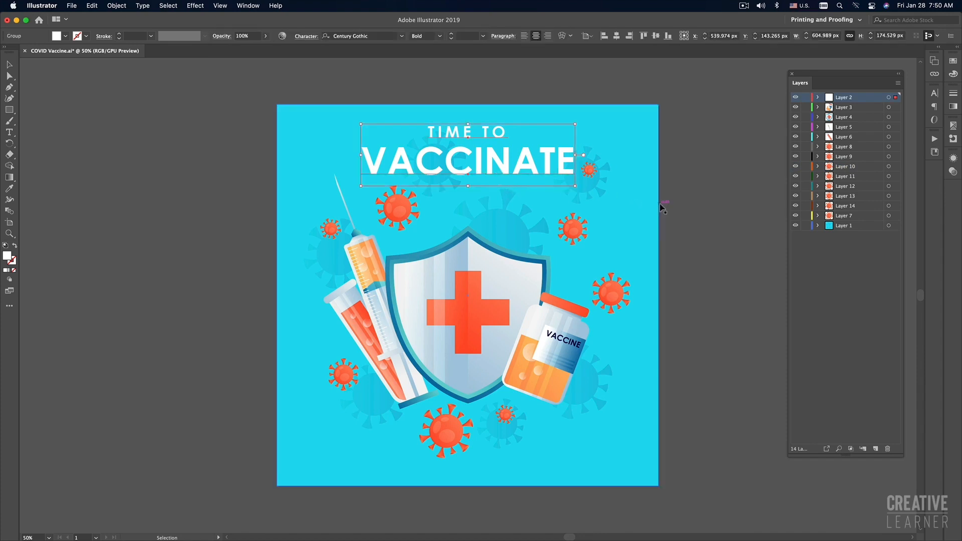
click(686, 203)
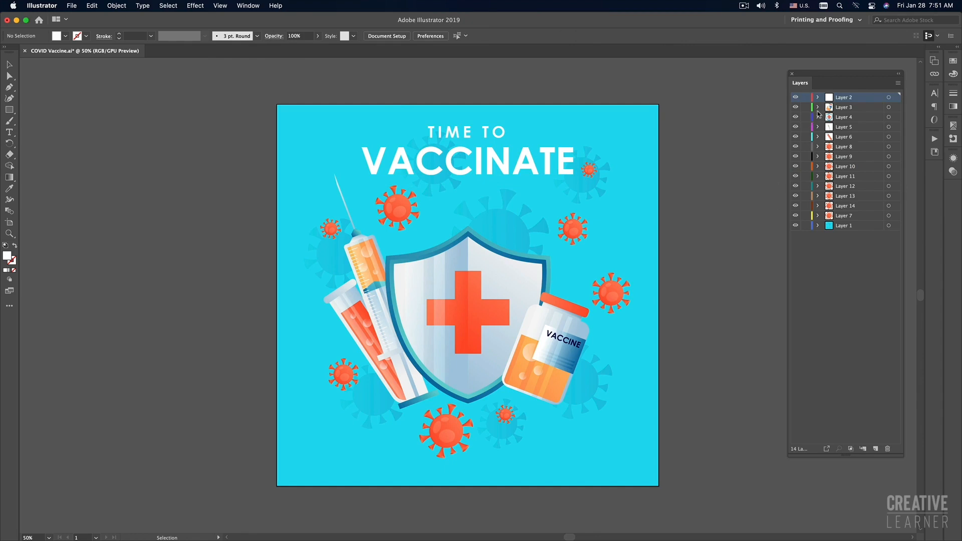
click(501, 149)
click(633, 167)
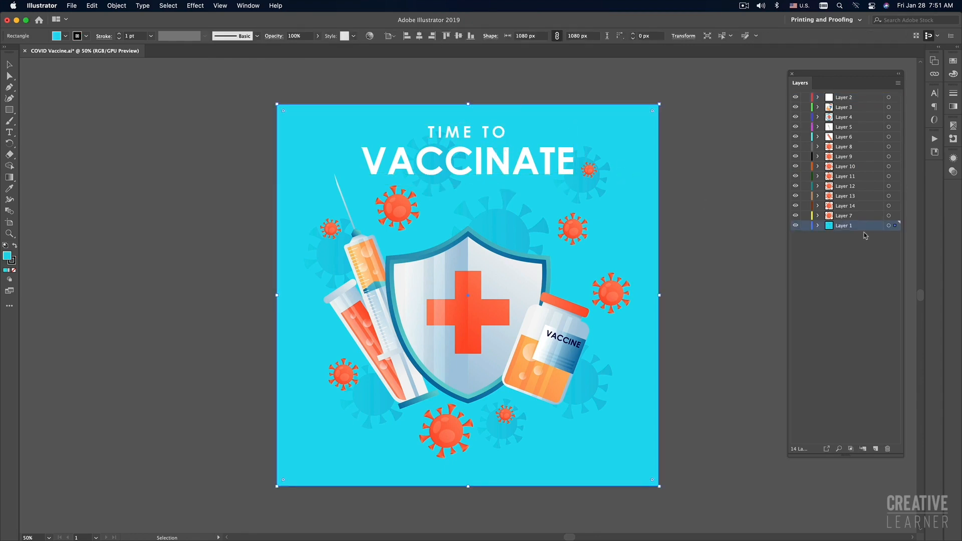
click(717, 246)
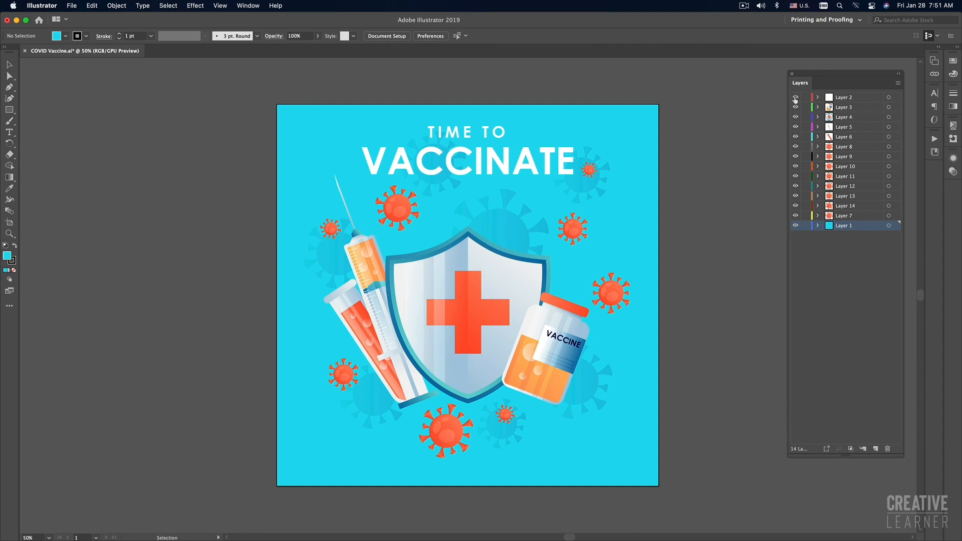
Toggle the visibility of Layers 2, 3, 4, 5, 6 and 8 to examine their artwork, and select the shield to check its layer.
click(847, 100)
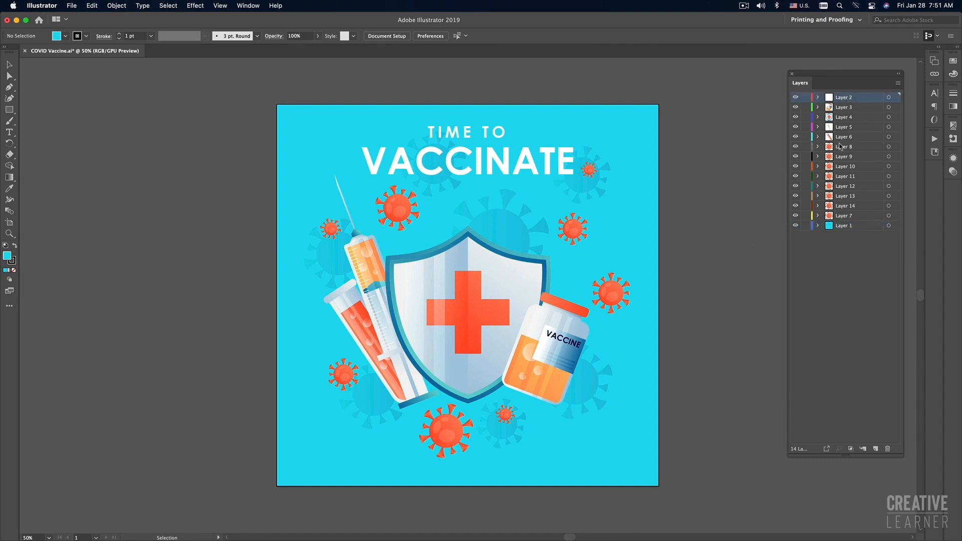
click(795, 98)
click(795, 98)
click(795, 98)
click(795, 98)
click(796, 107)
click(795, 108)
click(795, 117)
click(795, 117)
click(795, 128)
click(796, 127)
click(795, 137)
click(795, 137)
click(795, 146)
click(796, 146)
click(795, 147)
click(795, 147)
click(796, 147)
click(795, 147)
click(483, 302)
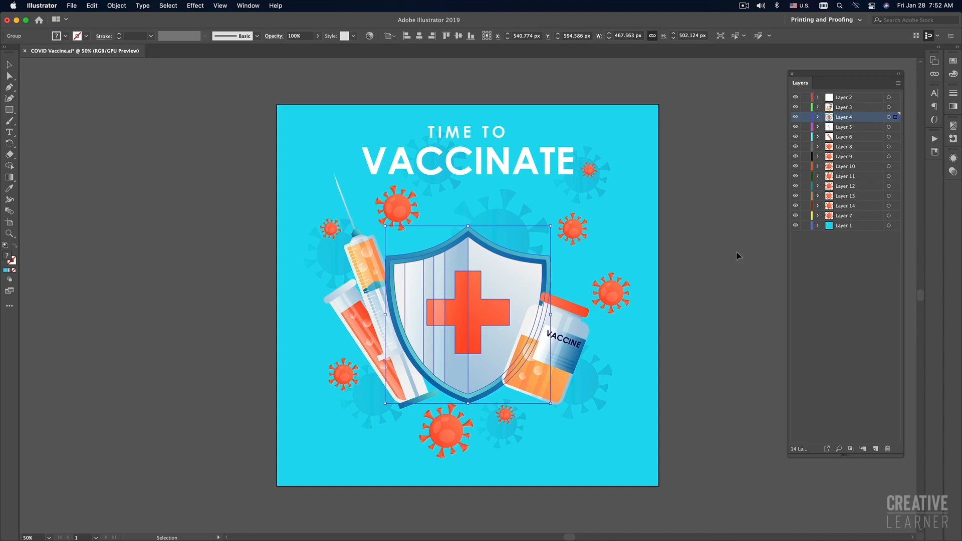
click(737, 251)
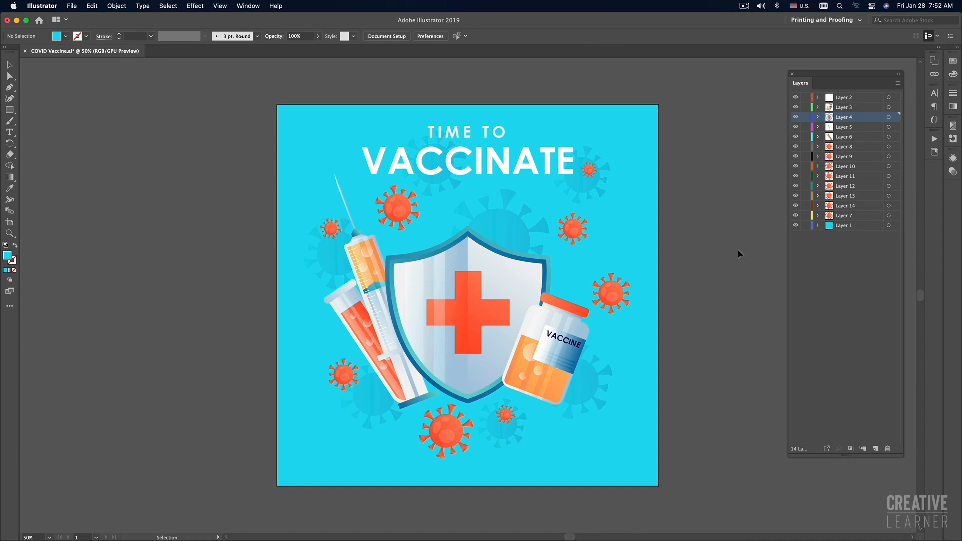
click(72, 6)
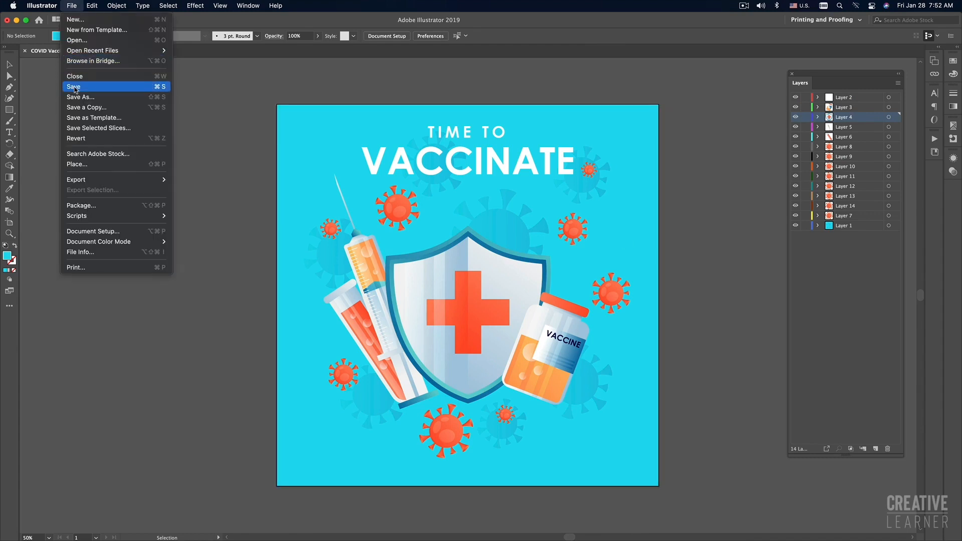
click(214, 93)
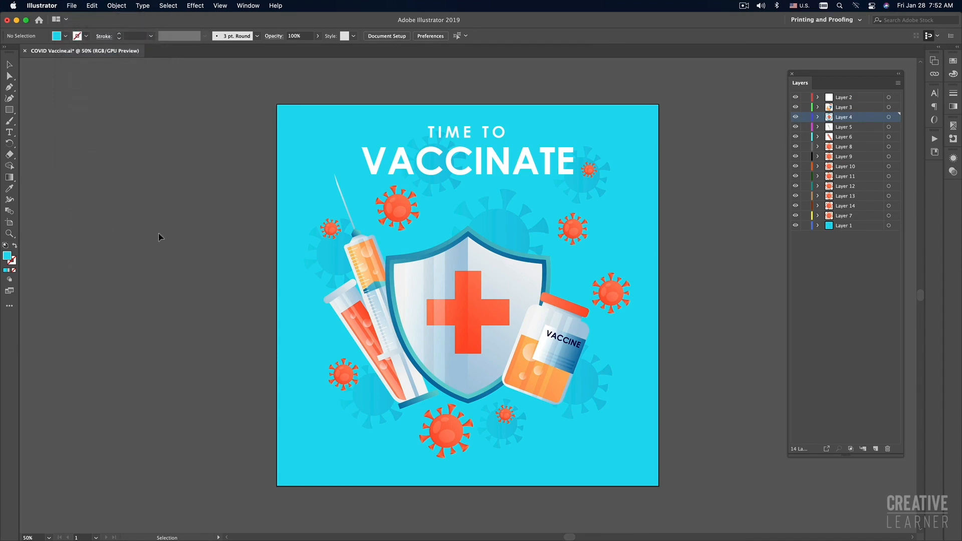
Switch to After Effects and its empty untitled project.
key(super+Tab)
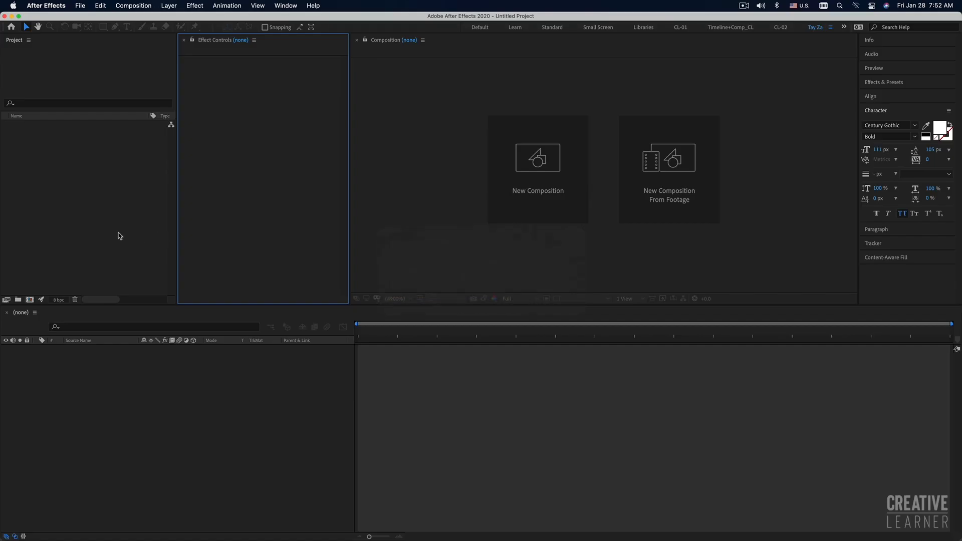
click(118, 233)
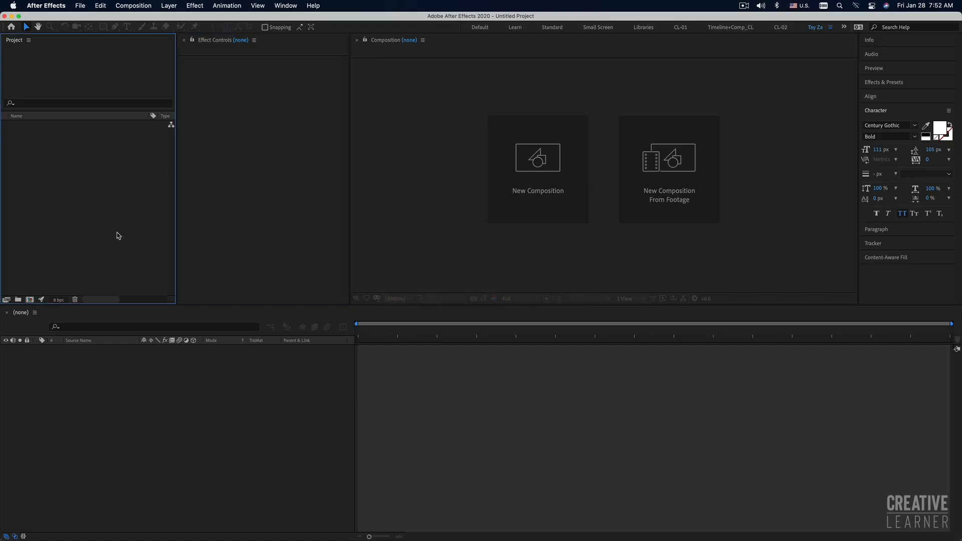
click(209, 387)
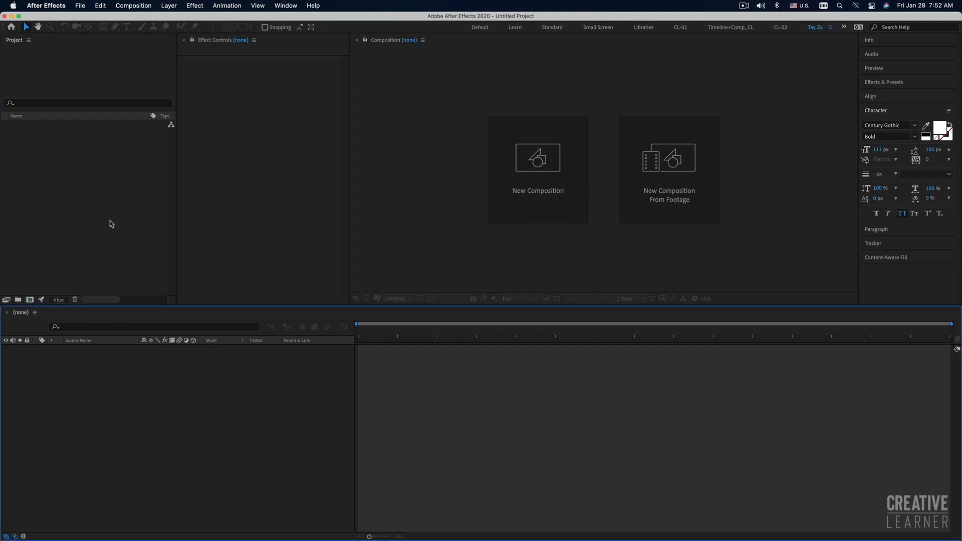
Switch to Finder and select COVID Vaccine.ai in Creative Learner's 2022 weekly tutorials, under 01-January, 23-Jan_CL_MM_COVID Vaccine, Lesson File.
click(283, 510)
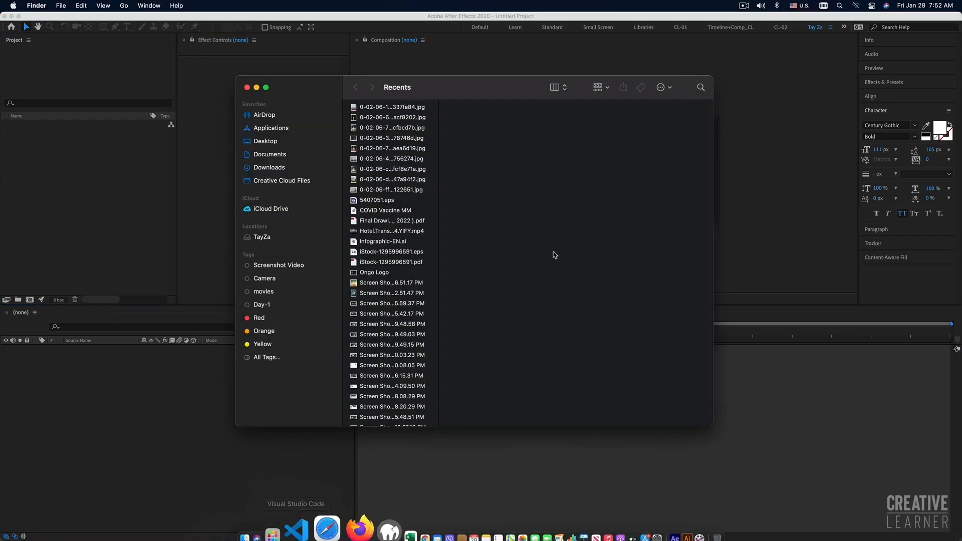
click(258, 237)
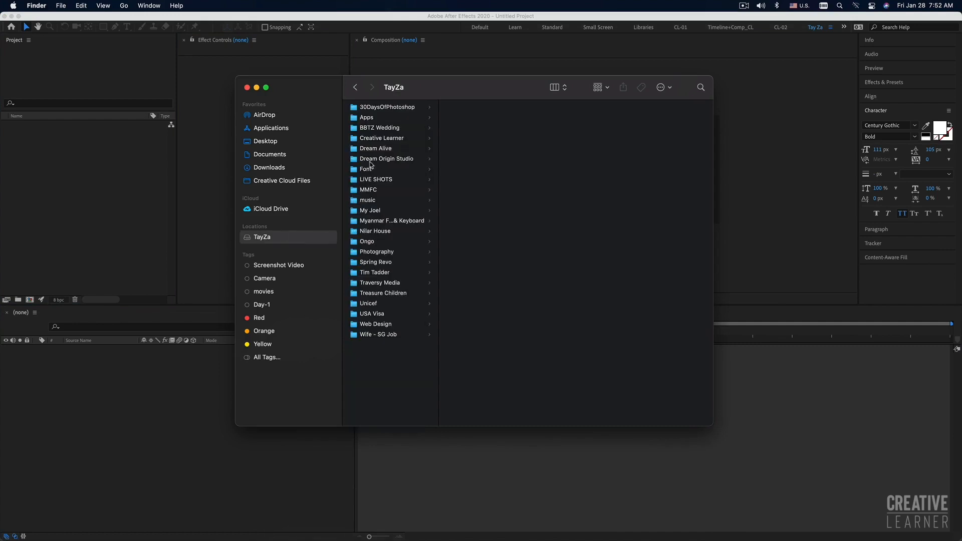
click(375, 140)
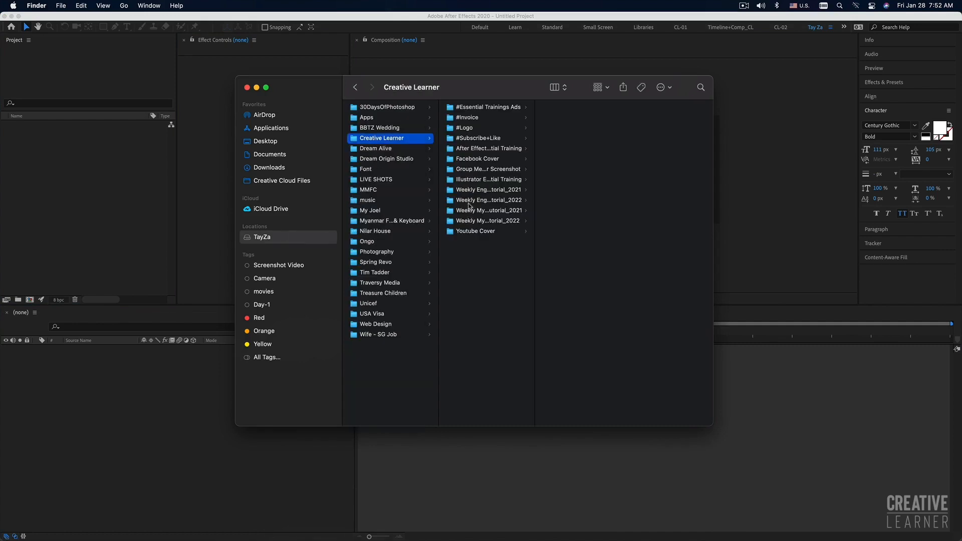
click(469, 222)
click(569, 118)
click(659, 139)
click(646, 149)
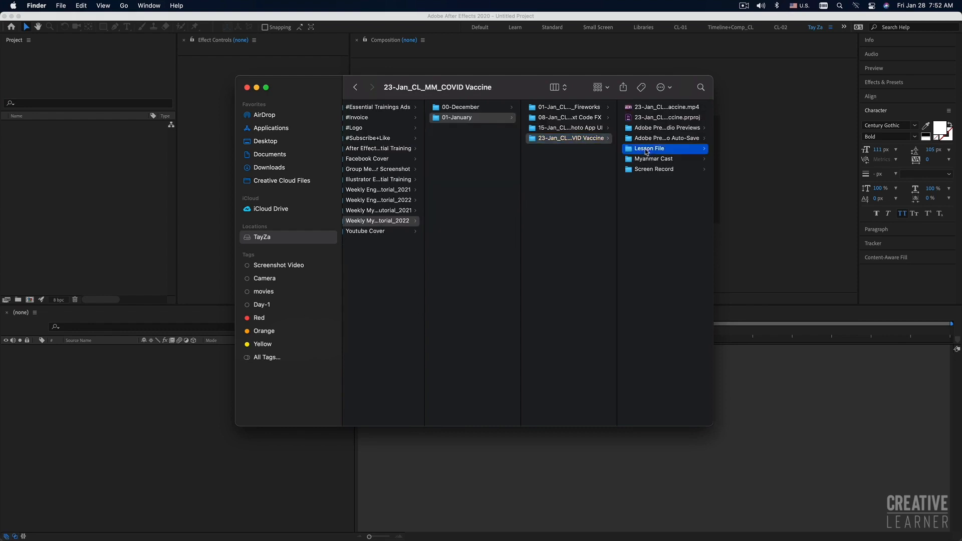
click(668, 120)
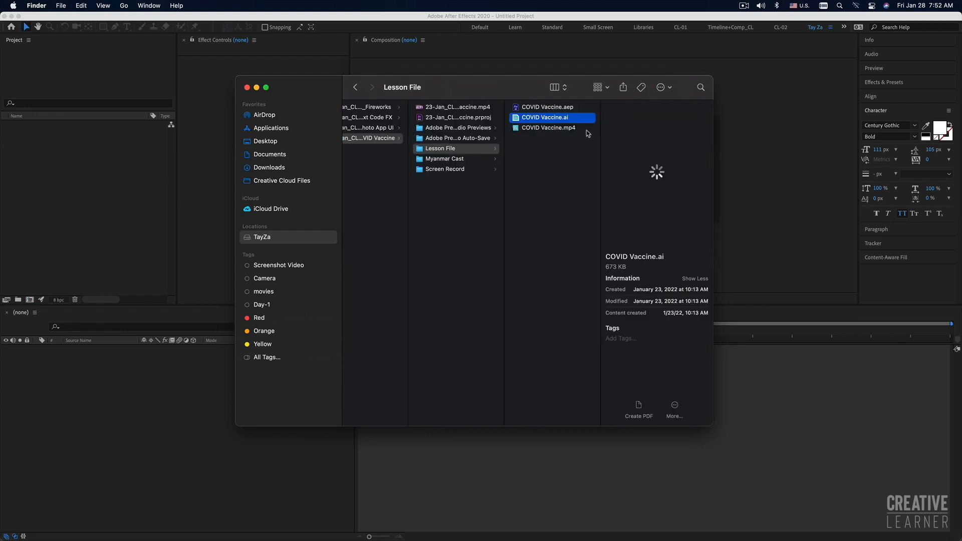
Import COVID Vaccine.ai into the After Effects project as a Composition with Document Size footage dimensions.
drag(571, 118, 136, 198)
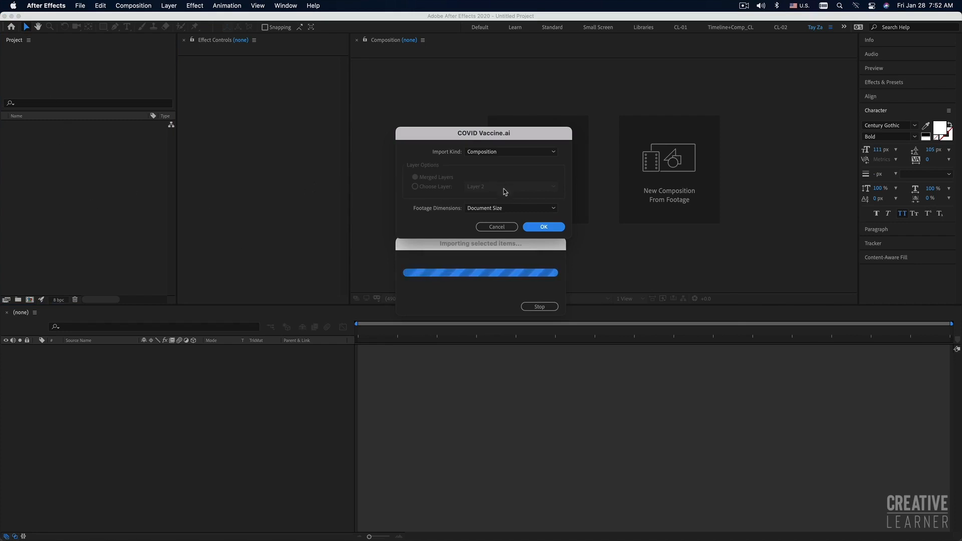
click(550, 229)
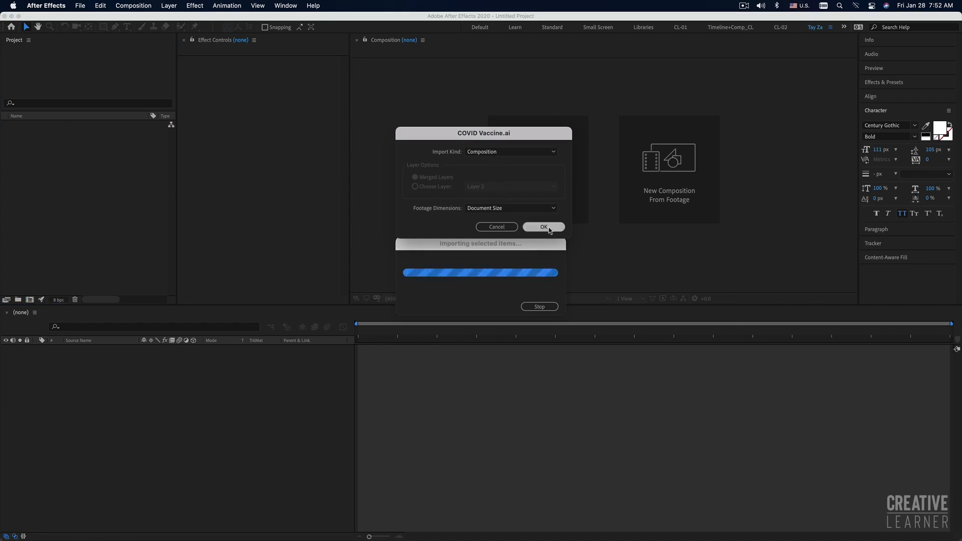
click(90, 221)
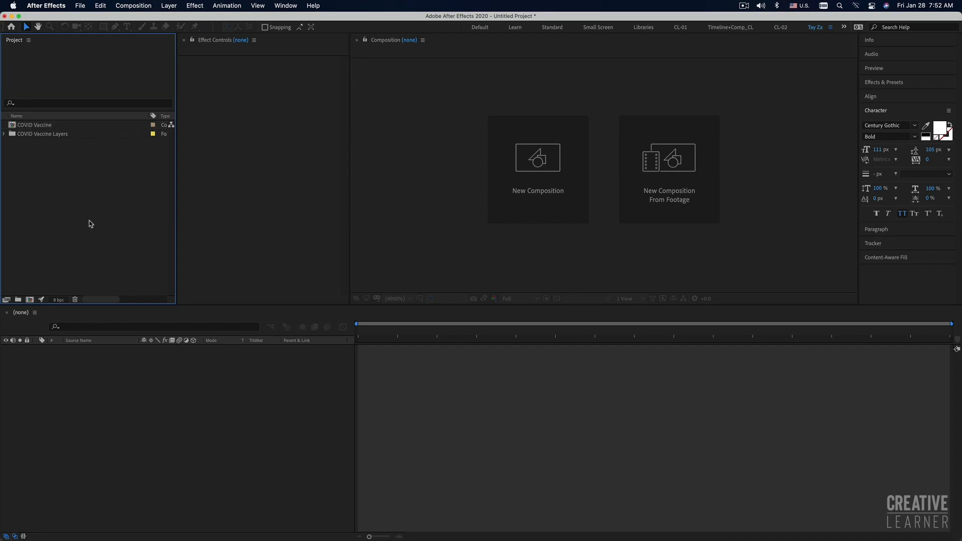
Open the COVID Vaccine composition and select its background layer, Layer 1.
click(20, 126)
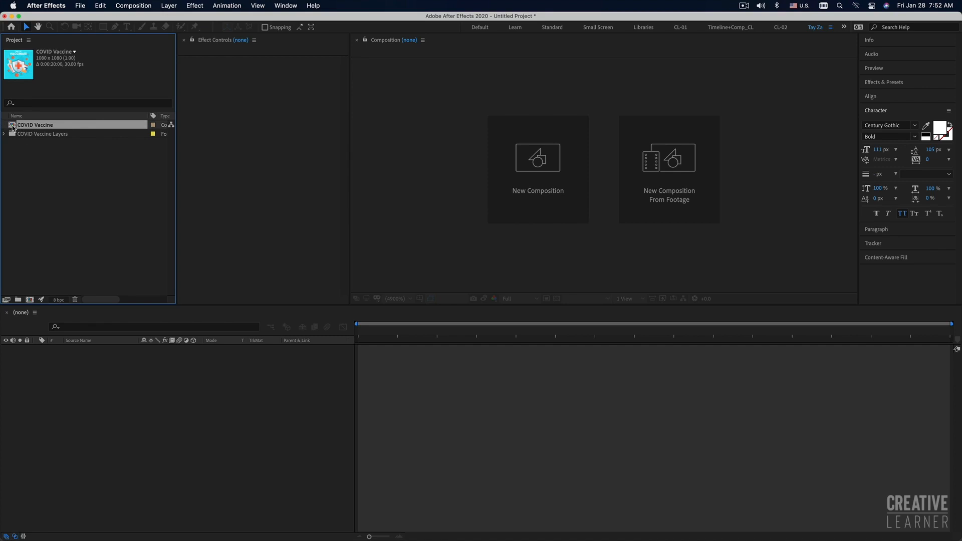
double_click(12, 127)
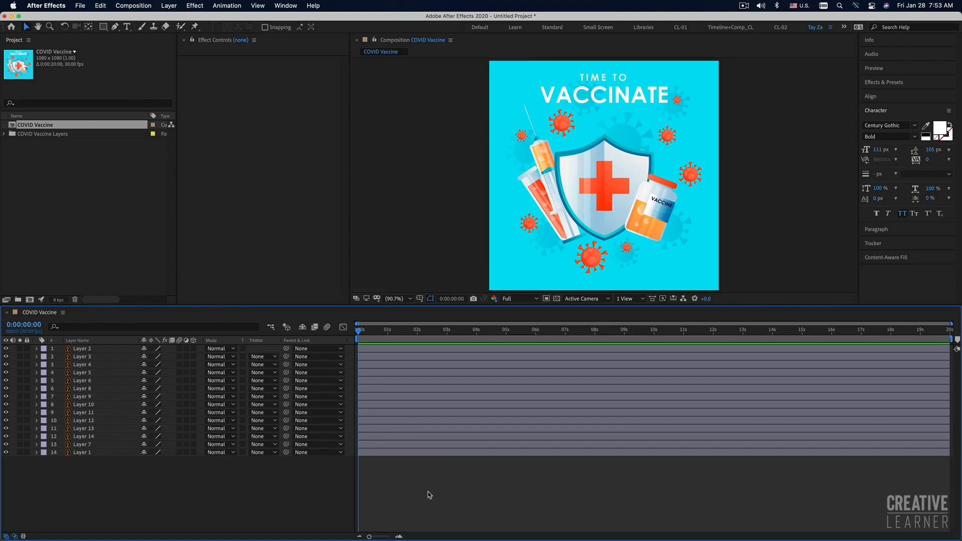
click(410, 453)
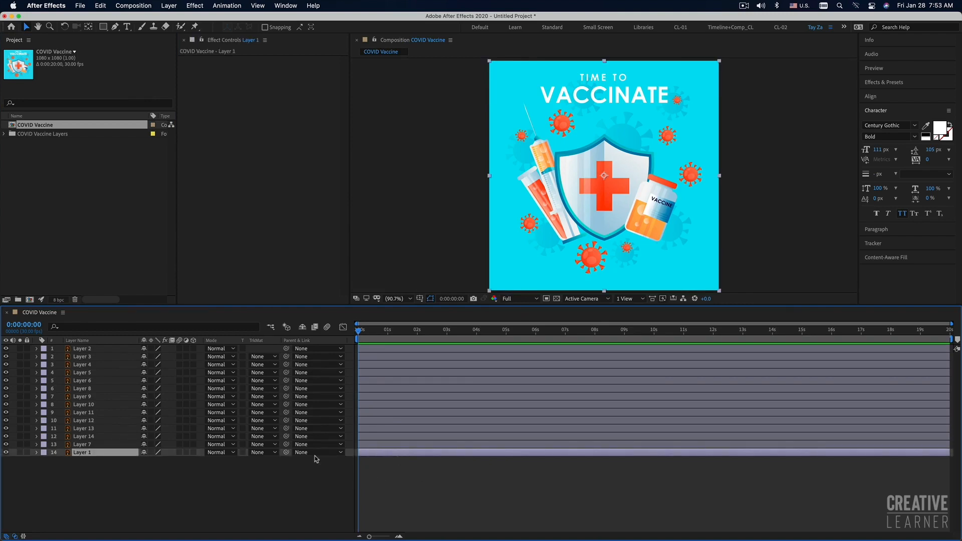
Hide Layers 2, 3, 4, 5, 6 and 8 of the composition one by one to examine their artwork, and show them again.
click(5, 349)
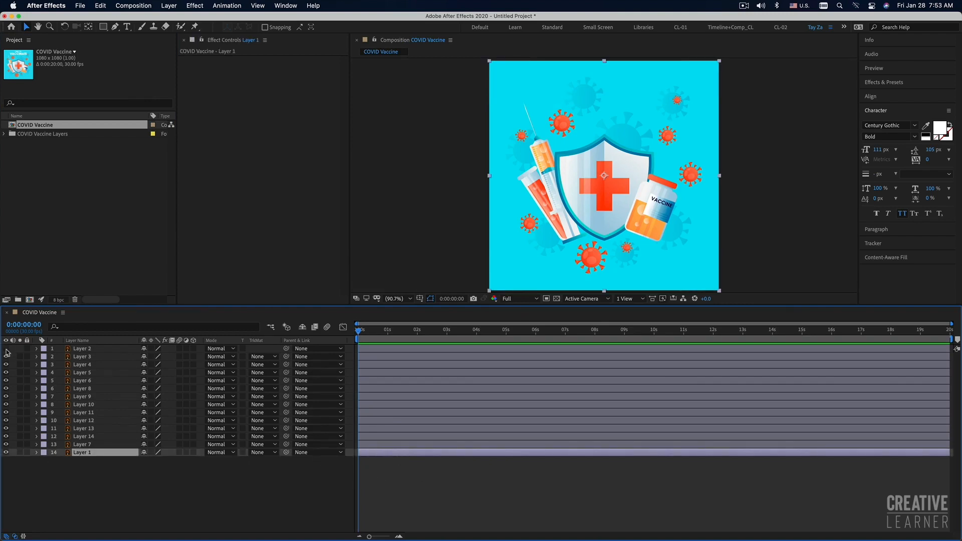
click(6, 356)
click(6, 364)
click(5, 372)
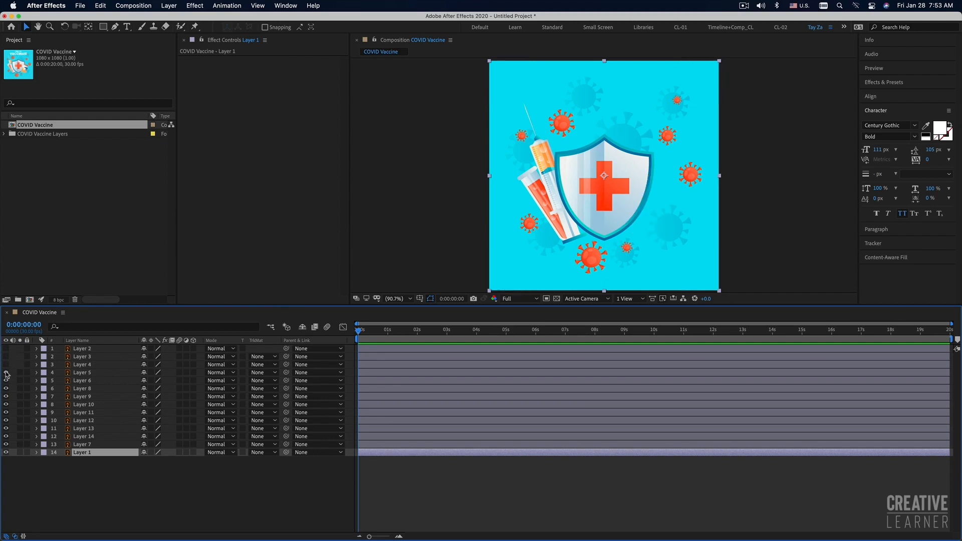
click(5, 380)
click(6, 389)
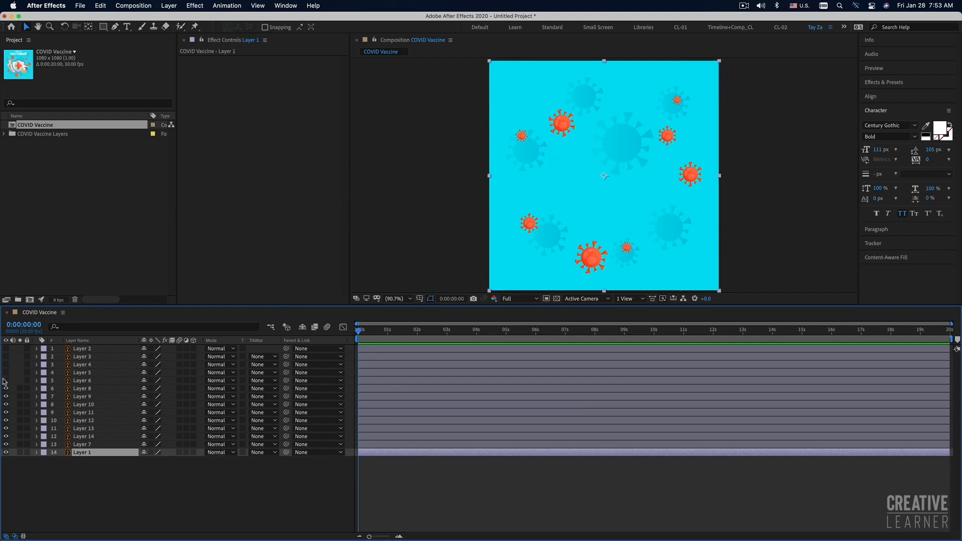
click(6, 388)
click(6, 380)
click(6, 372)
click(5, 365)
click(5, 357)
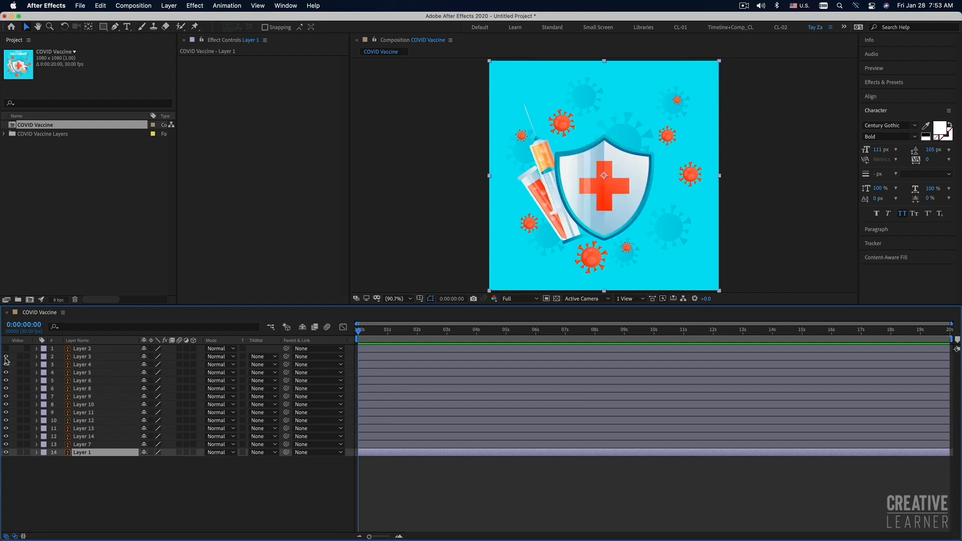
click(6, 348)
click(98, 496)
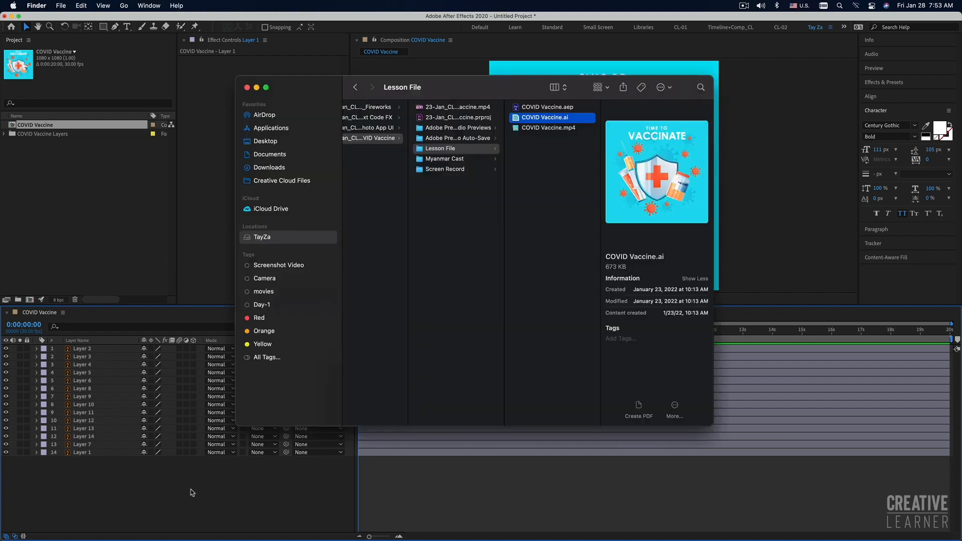
Switch to Illustrator to review the layered COVID Vaccine artwork, and return to After Effects.
key(super+Tab)
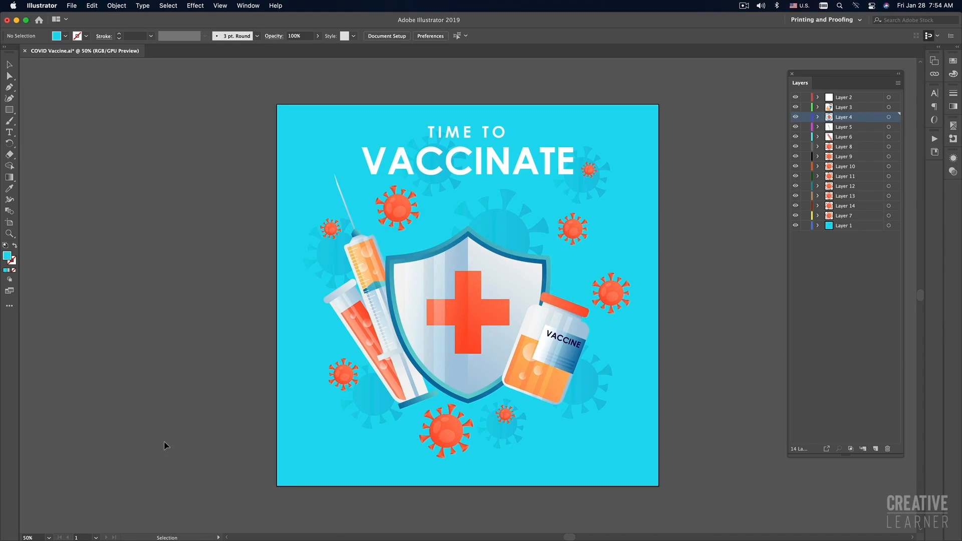
key(super+Tab)
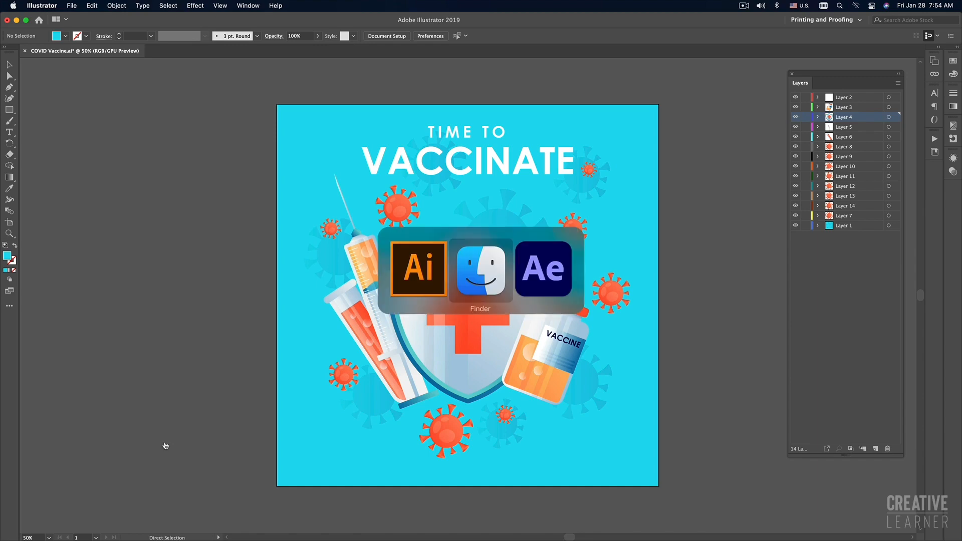
key(super+Tab)
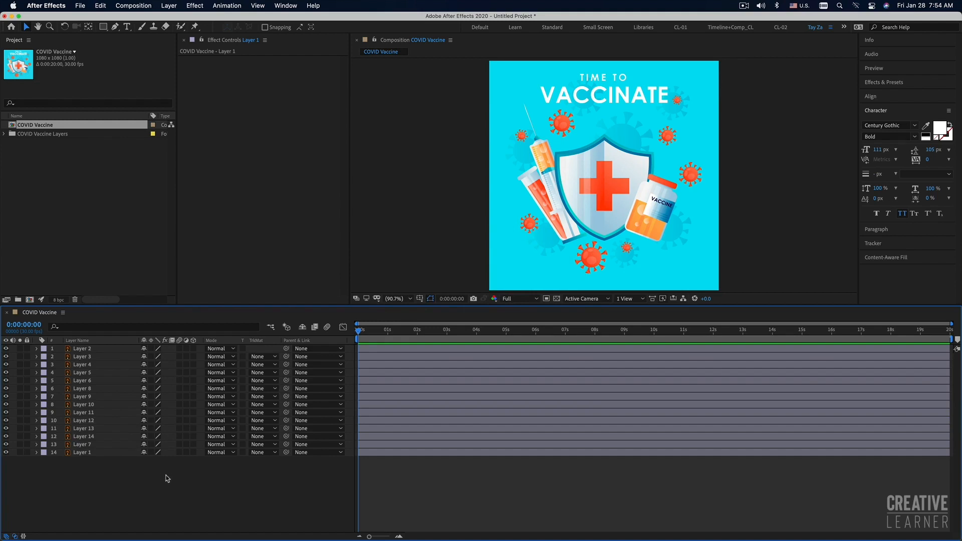
Hide every layer above Layer 7, select Layer 7, and toggle Layers 7 and 1 to examine their artwork.
drag(6, 349, 7, 440)
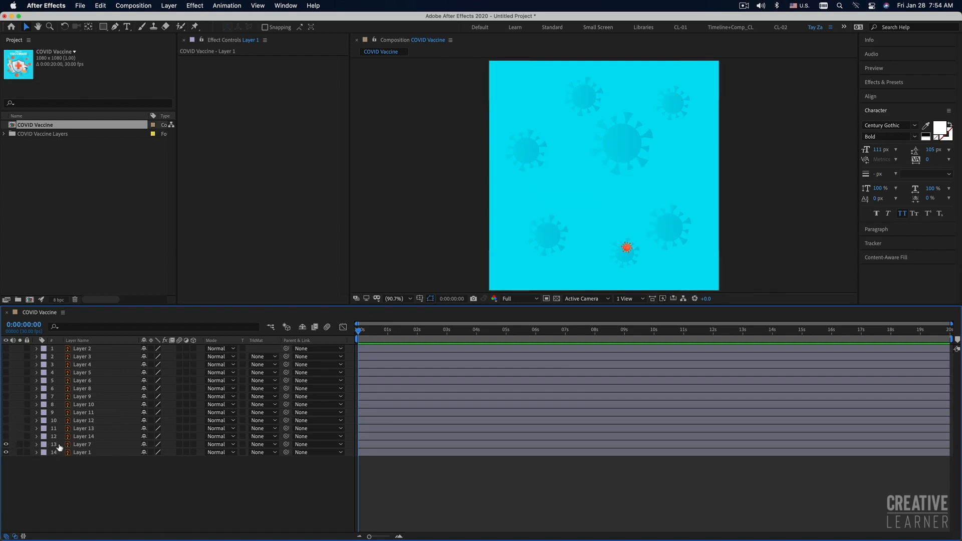
click(93, 446)
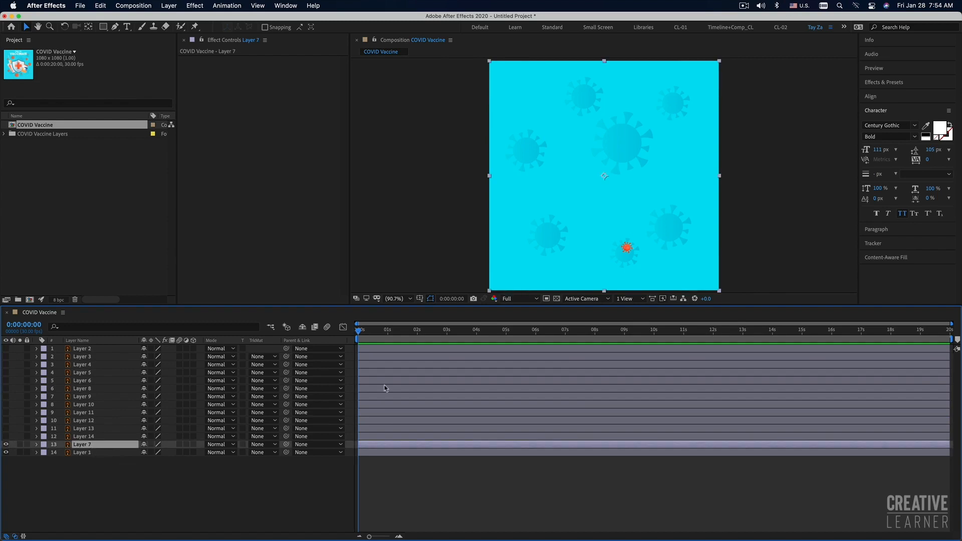
click(6, 444)
click(7, 453)
click(6, 452)
click(6, 444)
Add a Position keyframe of 540, 540 to Layer 7 and shift it to just under 1 second.
key(p)
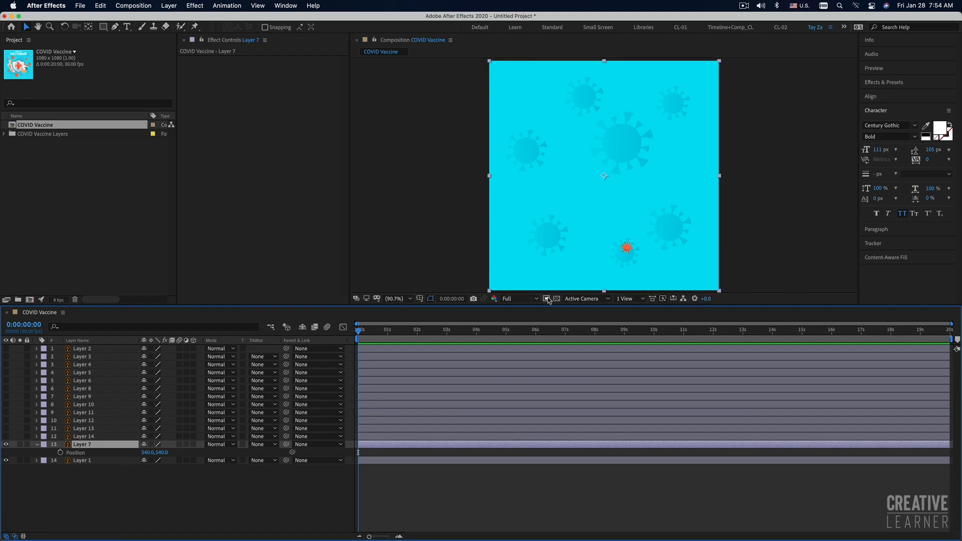
click(60, 453)
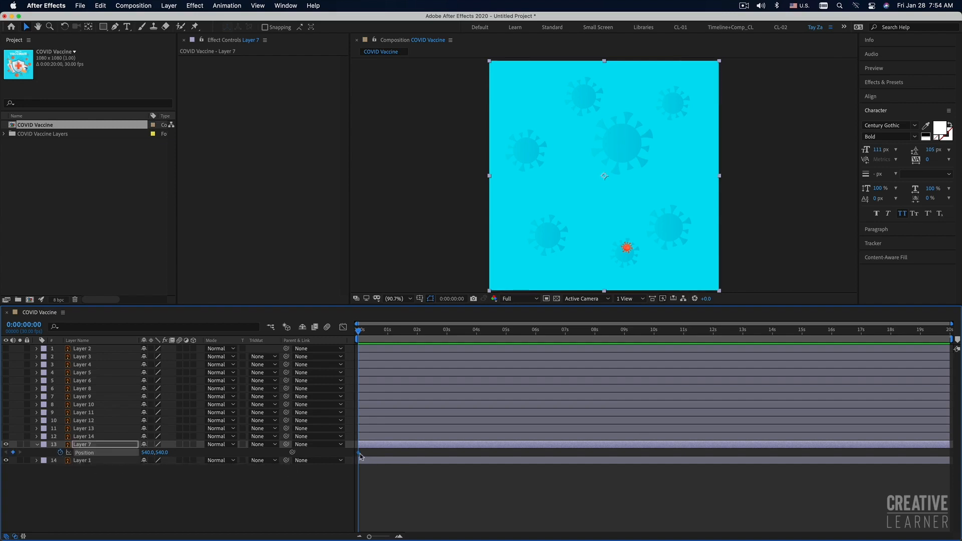
drag(359, 452, 385, 454)
drag(674, 262, 673, 221)
key(super+z)
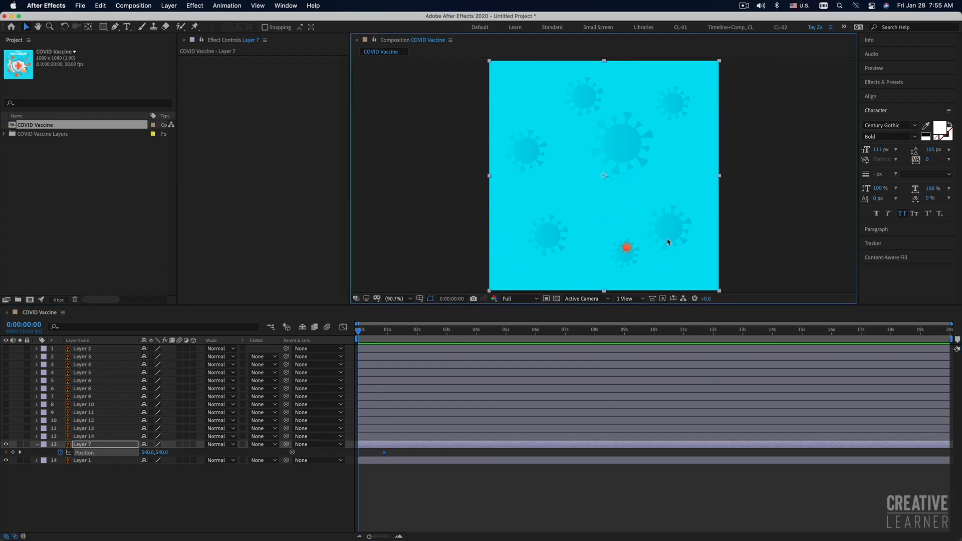
drag(671, 257, 781, 266)
key(super+z)
Set Layer 7's Position at 0 seconds to 1082, 540, bring its end keyframe in to about half a second, and preview.
drag(146, 453, 407, 459)
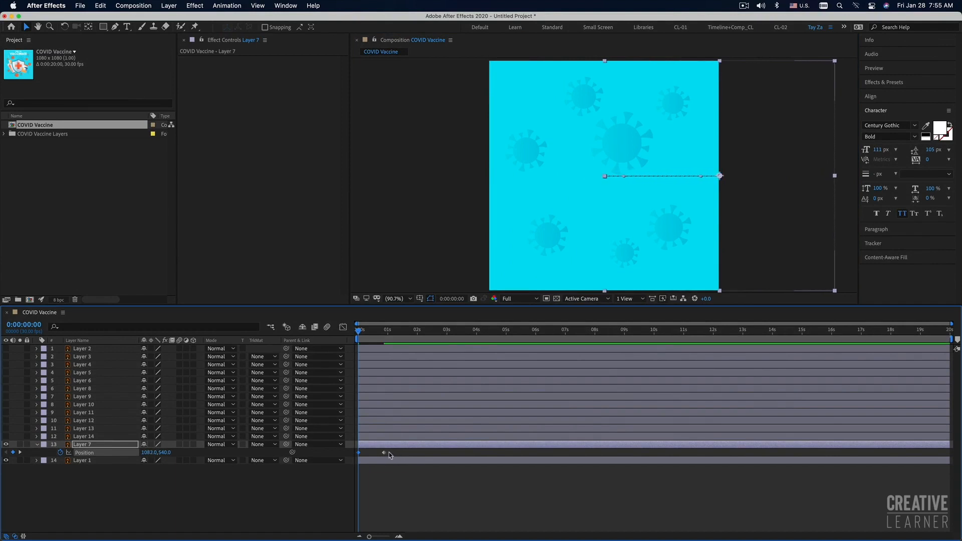
drag(385, 453, 360, 454)
click(412, 489)
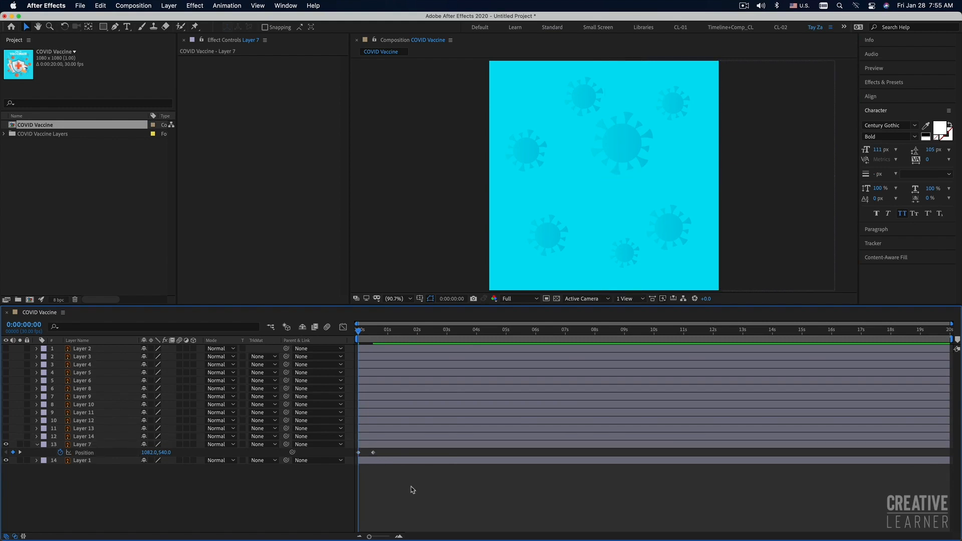
key(space)
key(space)
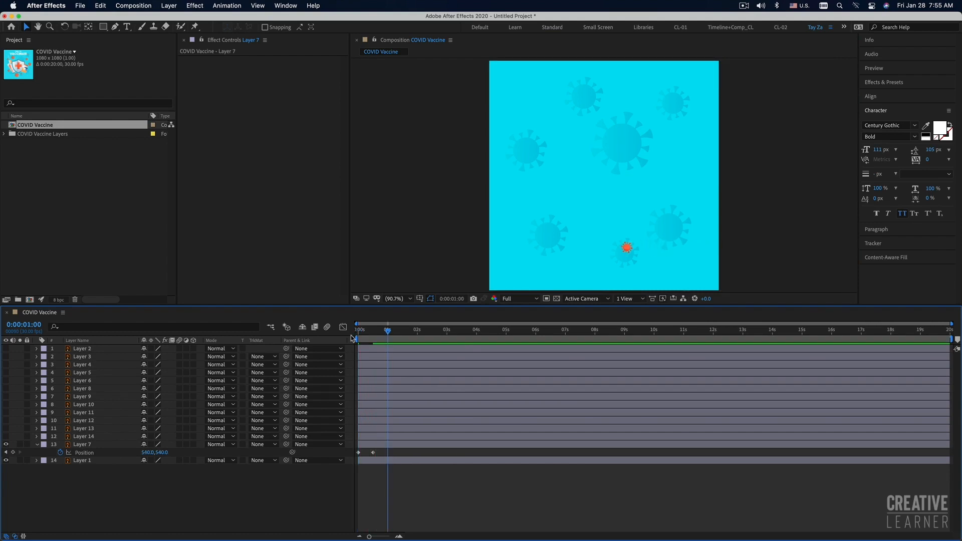
key(space)
click(360, 330)
key(space)
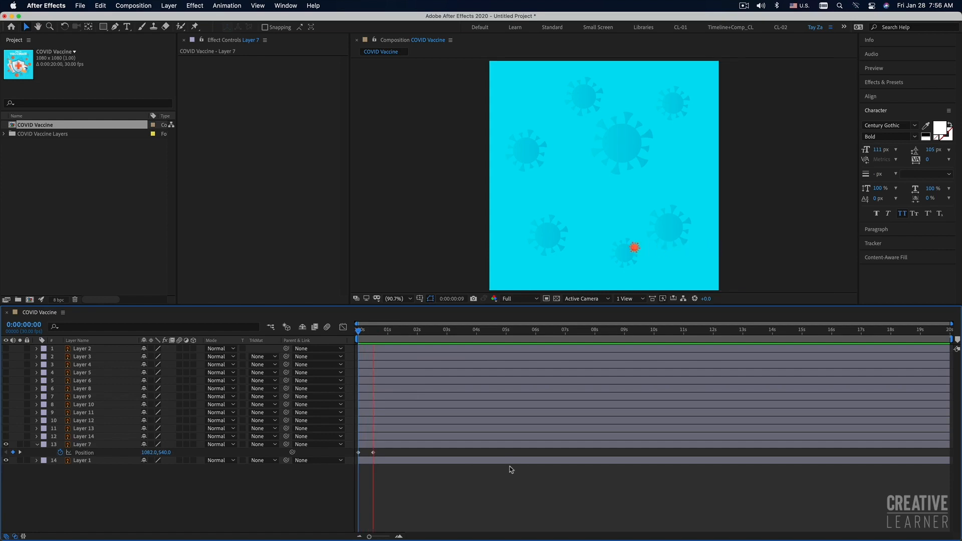
key(space)
Apply Easy Ease to Layer 7's two Position keyframes, tighten the end keyframe to about 0.3 seconds, and preview.
click(373, 452)
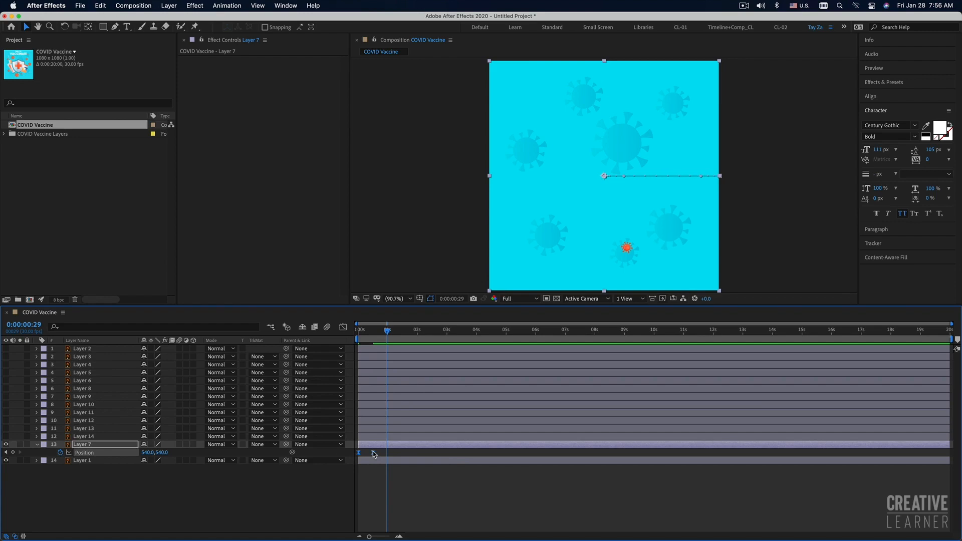
key(space)
key(space)
click(374, 458)
drag(374, 453, 356, 456)
click(374, 456)
drag(368, 330, 320, 335)
key(space)
key(space)
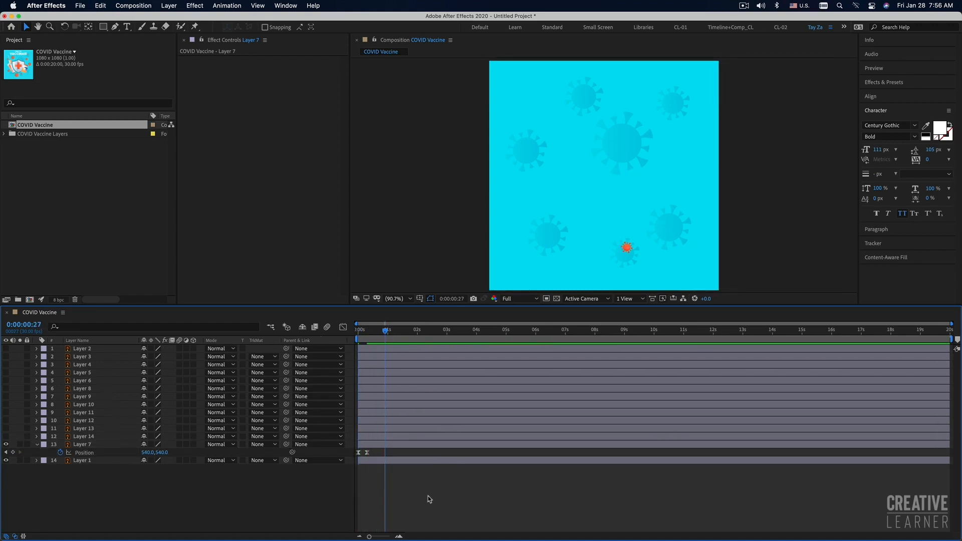
Show Layer 14 and give it a 540, 540 Position keyframe at about 0.3 seconds, aligned with Layer 7's end keyframe.
click(5, 436)
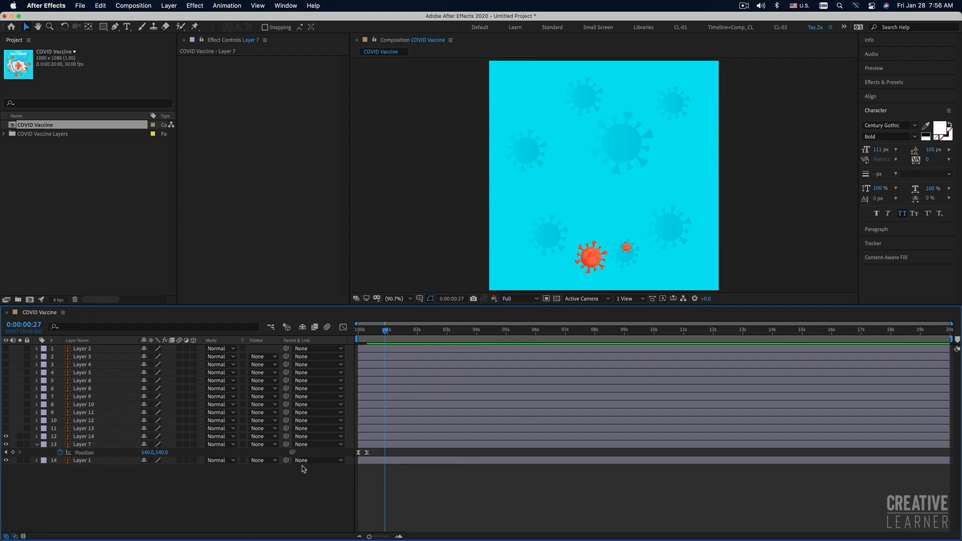
click(367, 446)
click(359, 436)
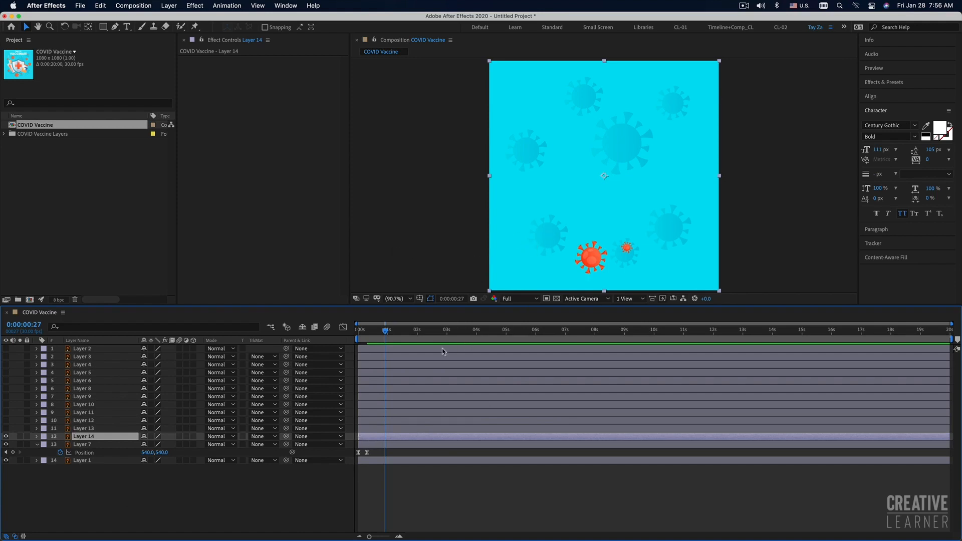
mouse_move(368, 337)
mouse_down()
mouse_move(396, 337)
mouse_move(357, 340)
mouse_up()
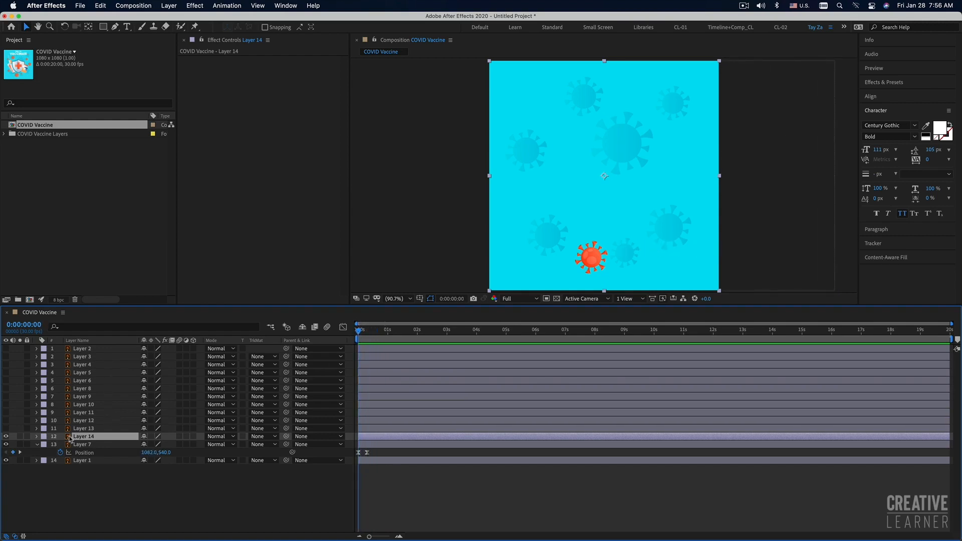
key(p)
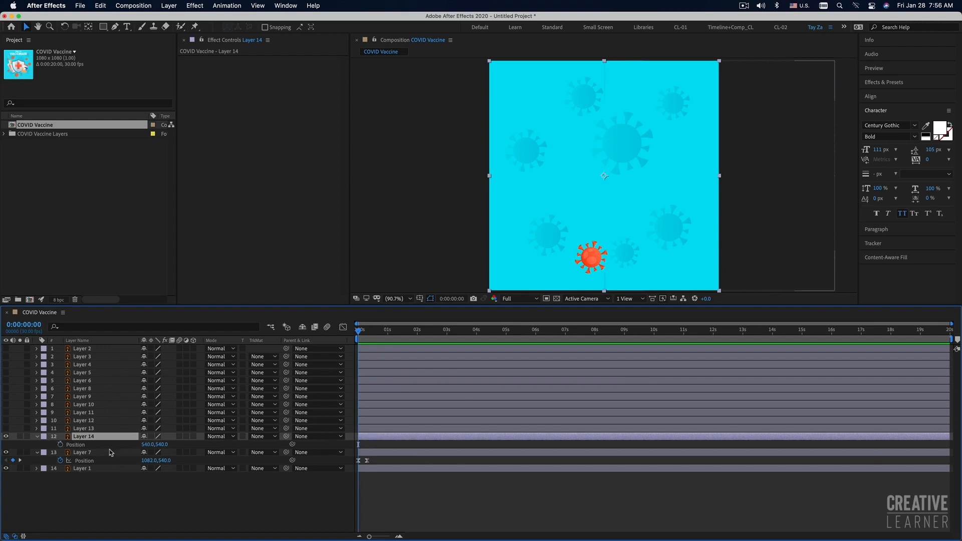
click(60, 445)
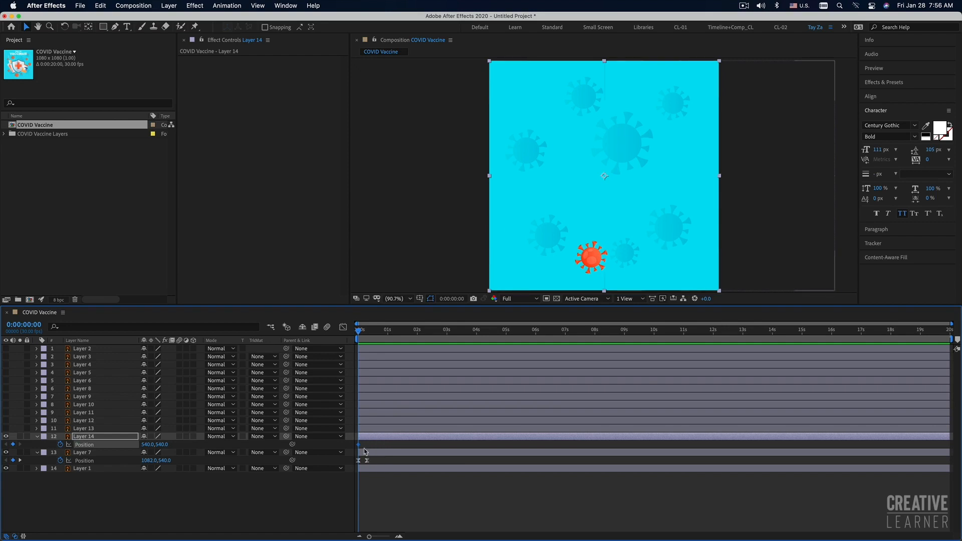
drag(359, 444, 368, 444)
Set Layer 14's Position at 0 seconds to -110.2, 540, Easy Ease both keyframes, and preview the motion.
drag(647, 240, 508, 243)
key(space)
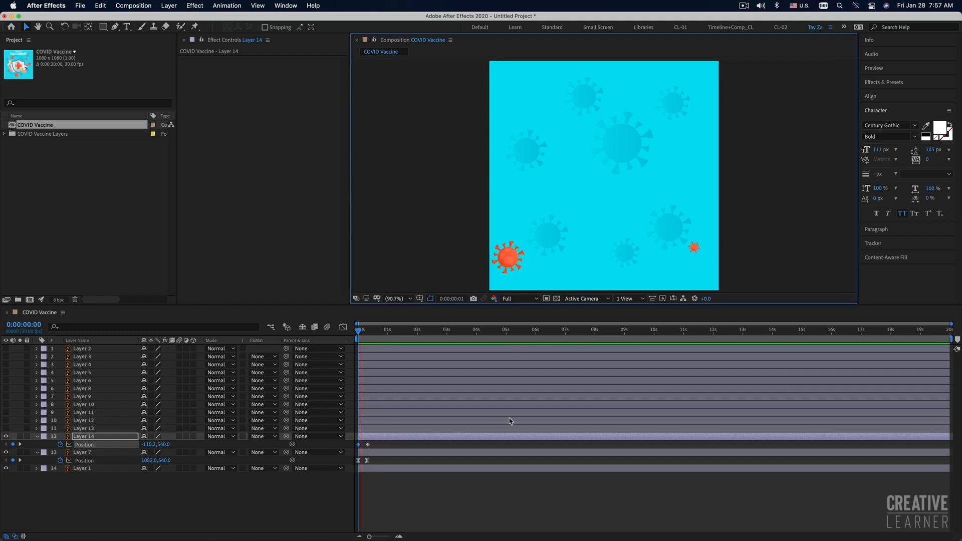
drag(373, 442, 348, 451)
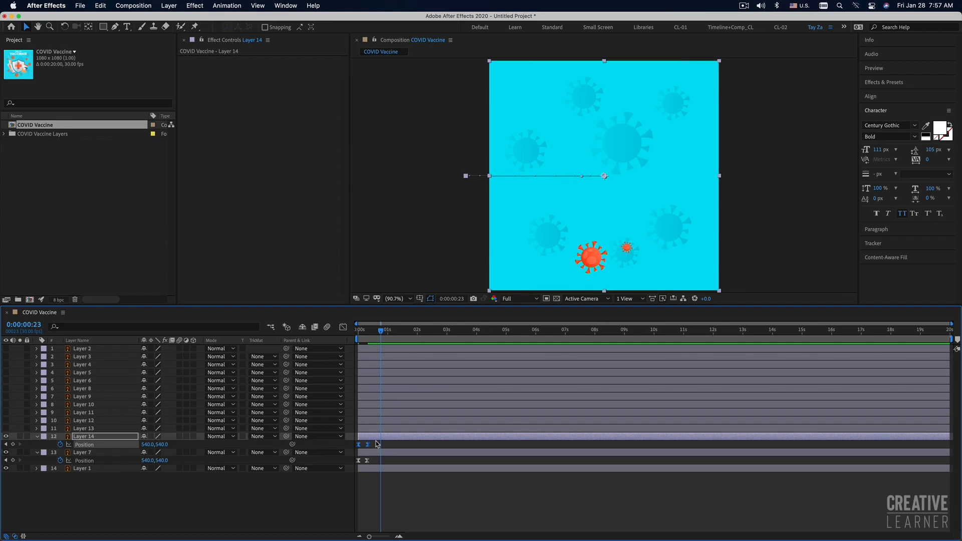
key(space)
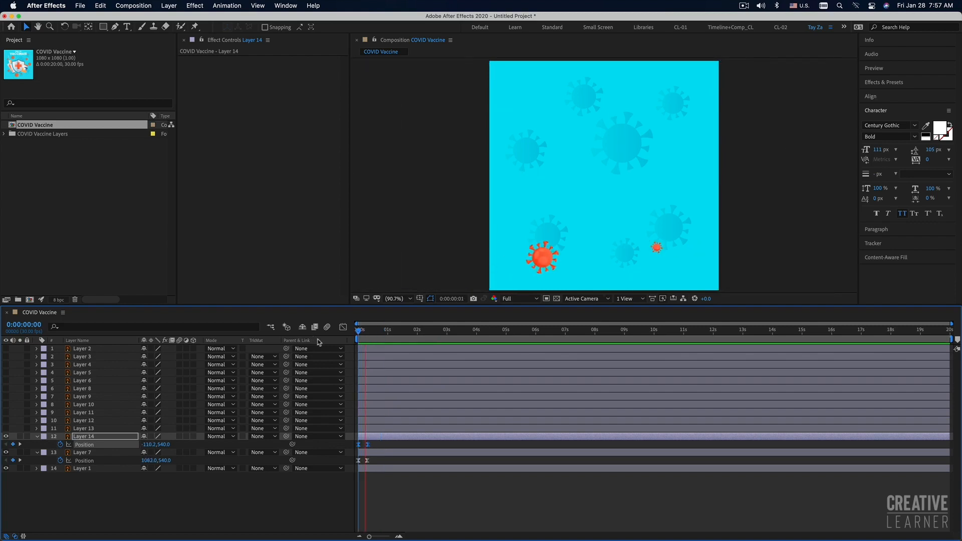
key(space)
Show Layer 13 and copy Layer 14's two Position keyframes onto it at the start of the composition.
click(6, 428)
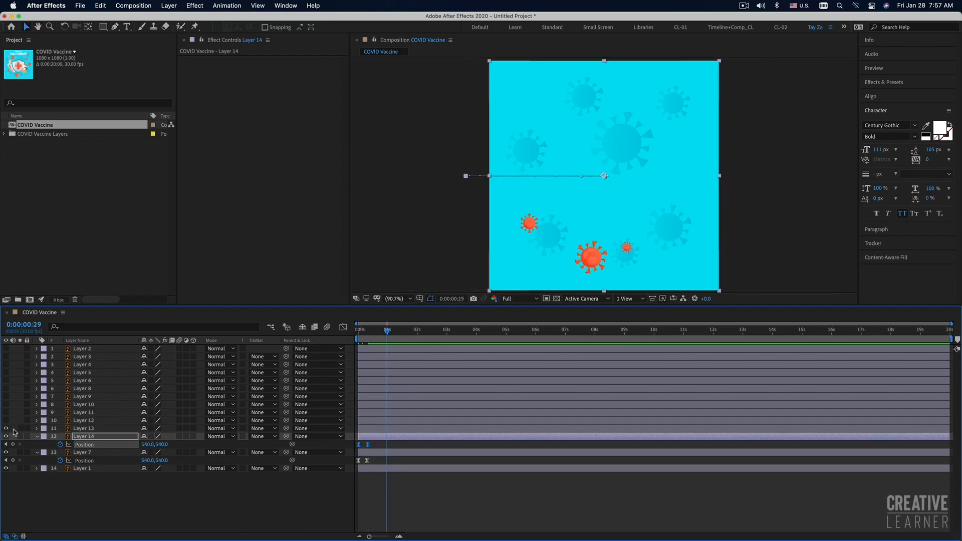
click(89, 429)
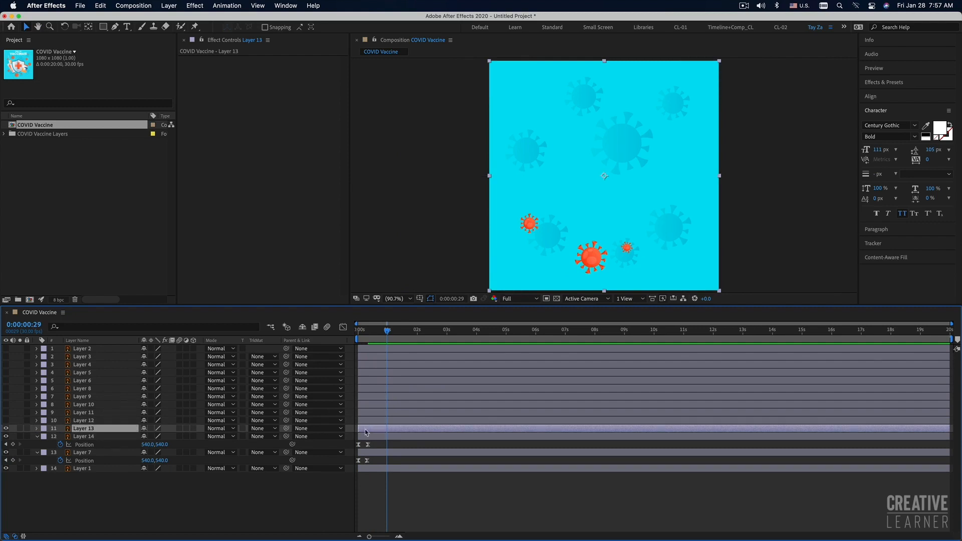
drag(376, 443, 351, 447)
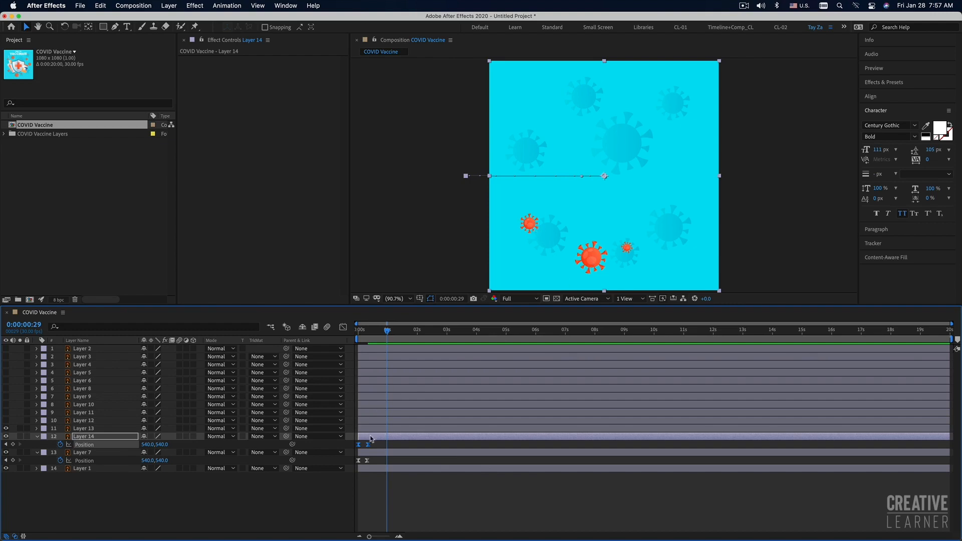
drag(376, 443, 344, 454)
click(370, 428)
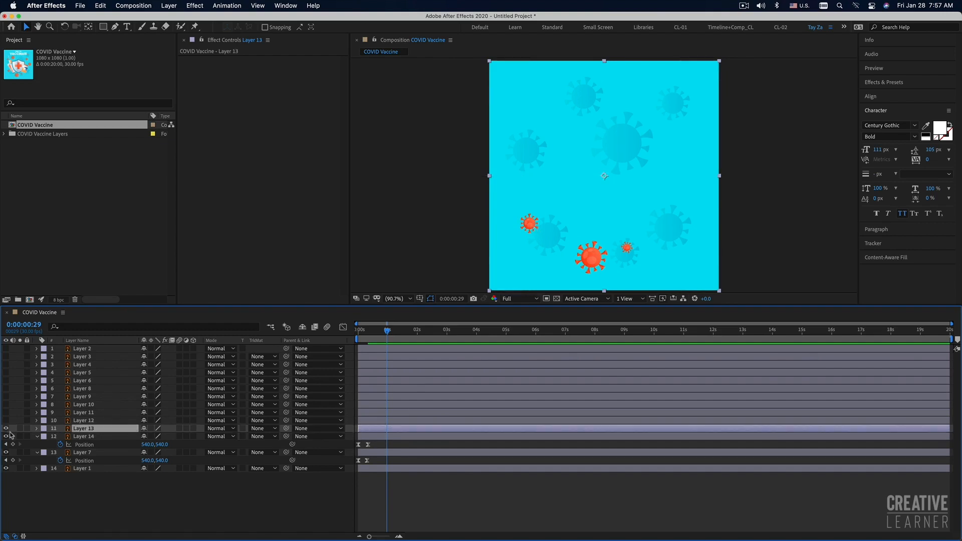
key(Home)
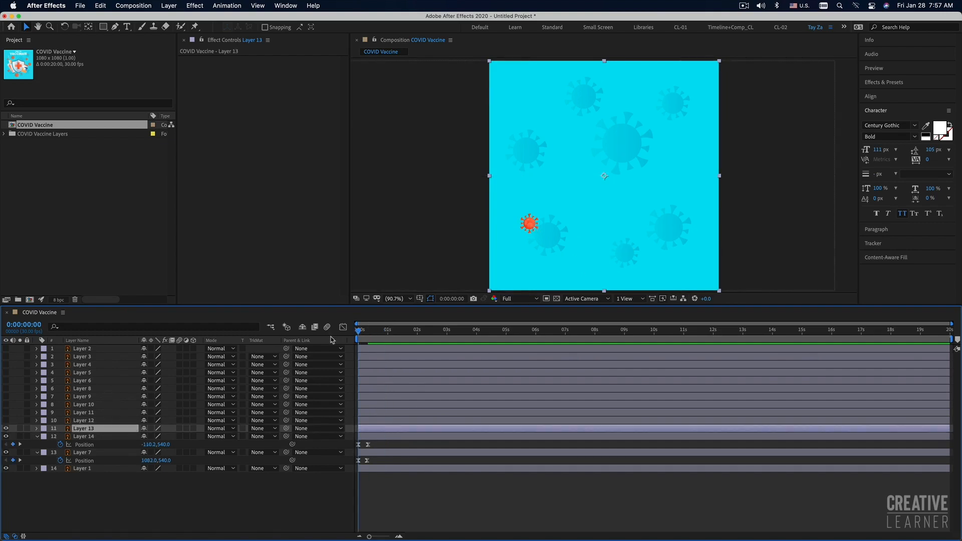
Play back the entrances of Layers 7, 14 and 13 from the start to check their timing.
key(space)
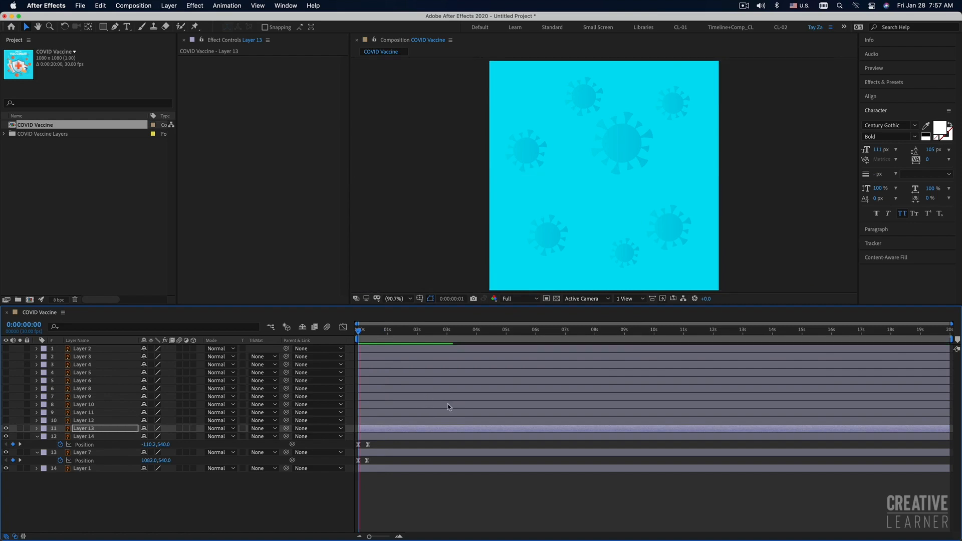
key(space)
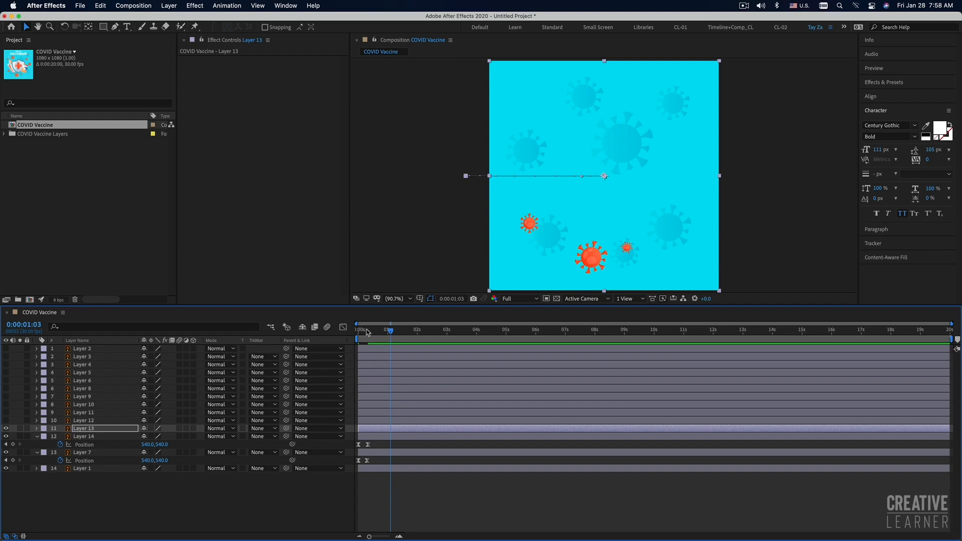
drag(368, 332, 326, 363)
key(space)
key(space)
drag(368, 331, 328, 328)
key(space)
key(space)
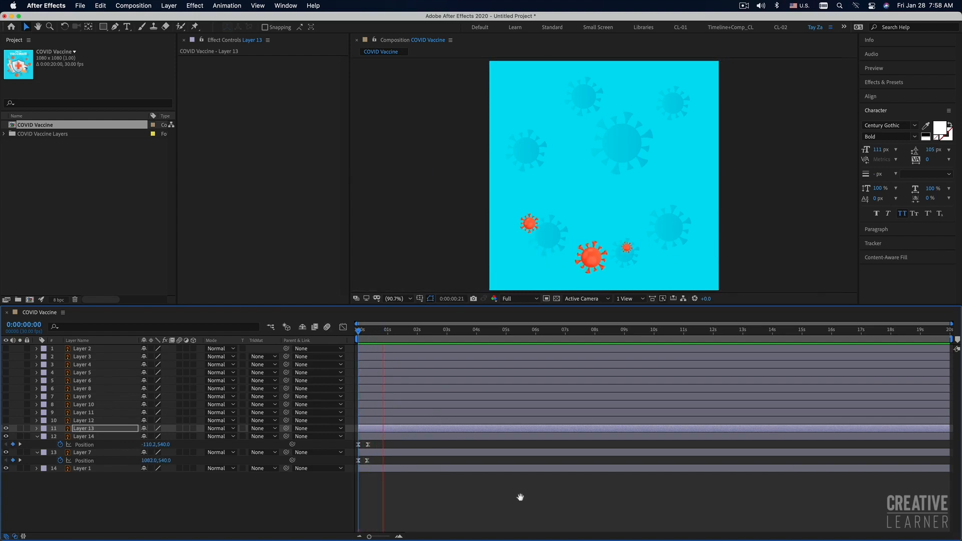
Show Layer 12 and copy Layer 14's two Position keyframes onto it at the start of the composition.
click(373, 422)
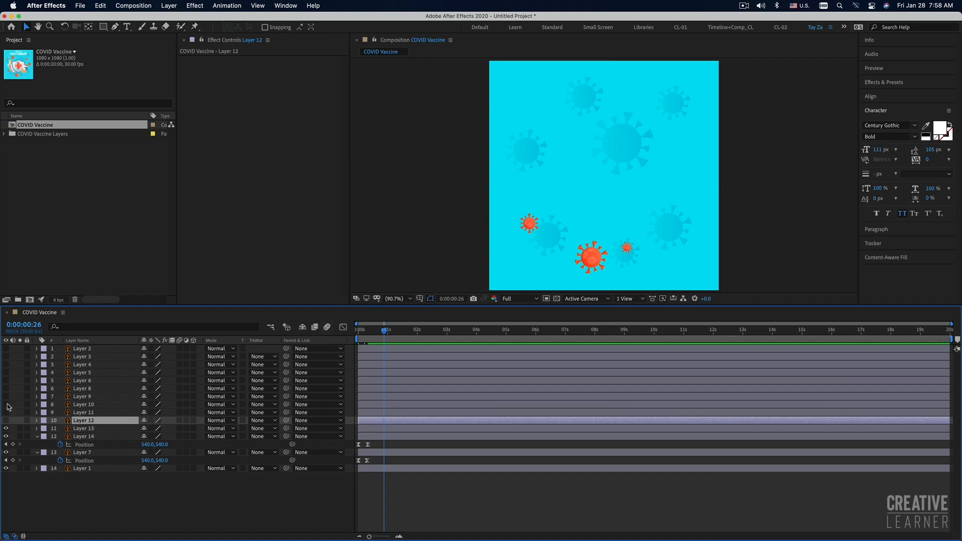
click(5, 420)
click(368, 331)
key(Home)
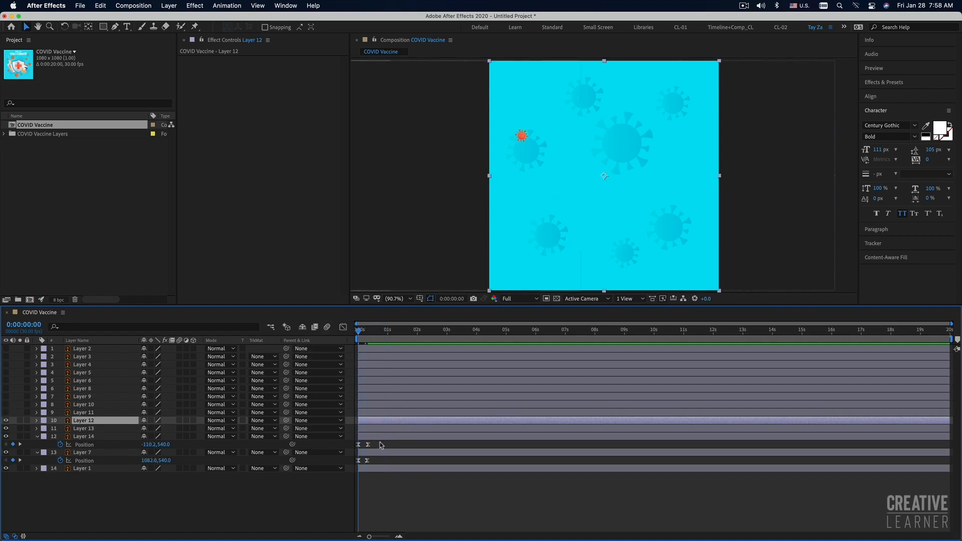
drag(376, 440, 353, 449)
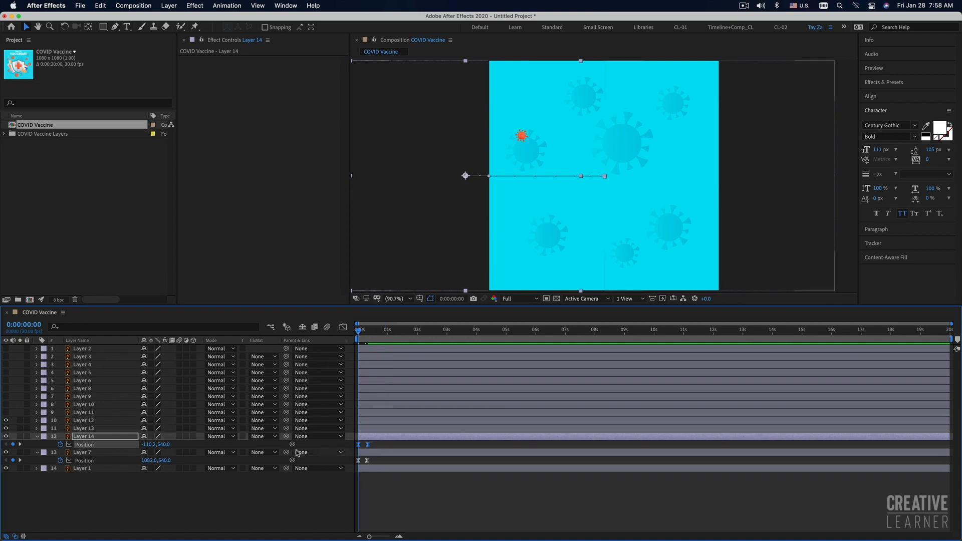
click(24, 413)
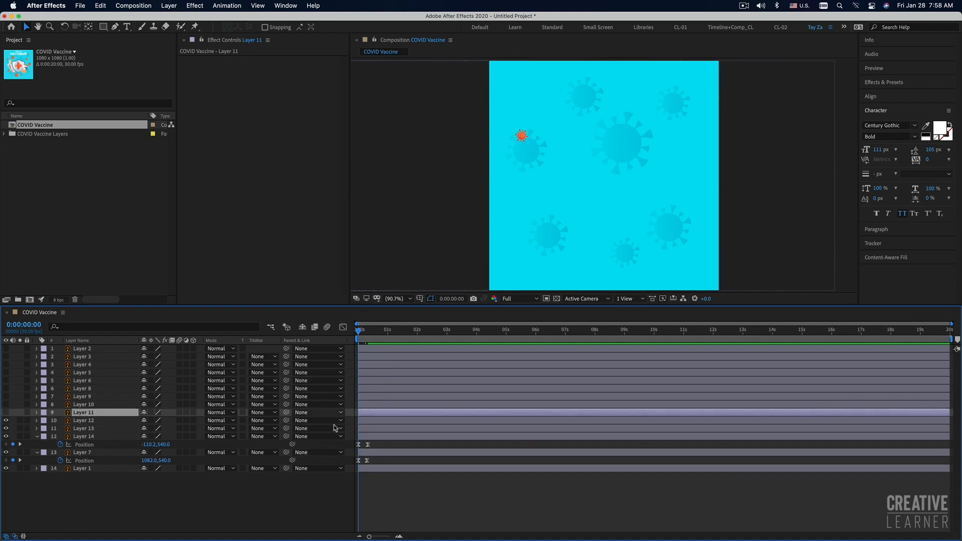
click(370, 421)
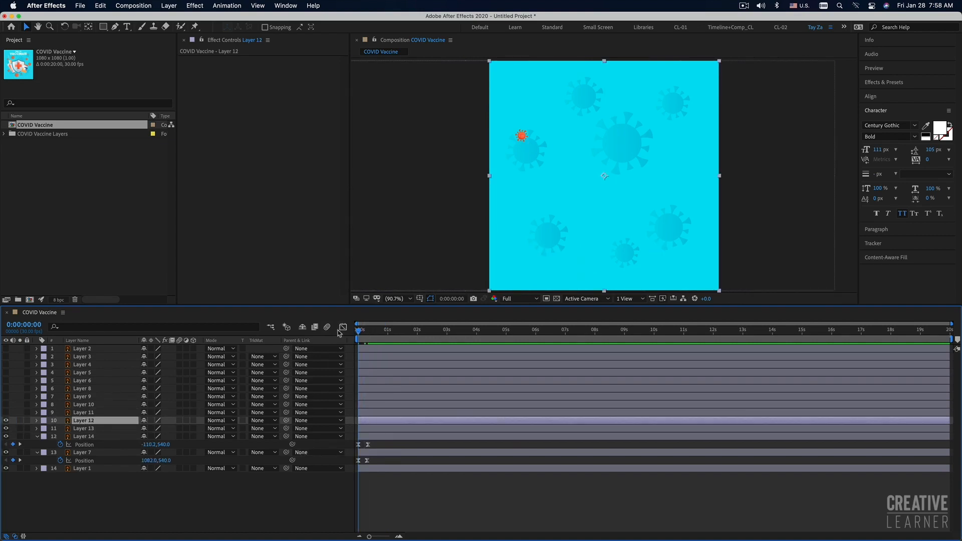
click(433, 507)
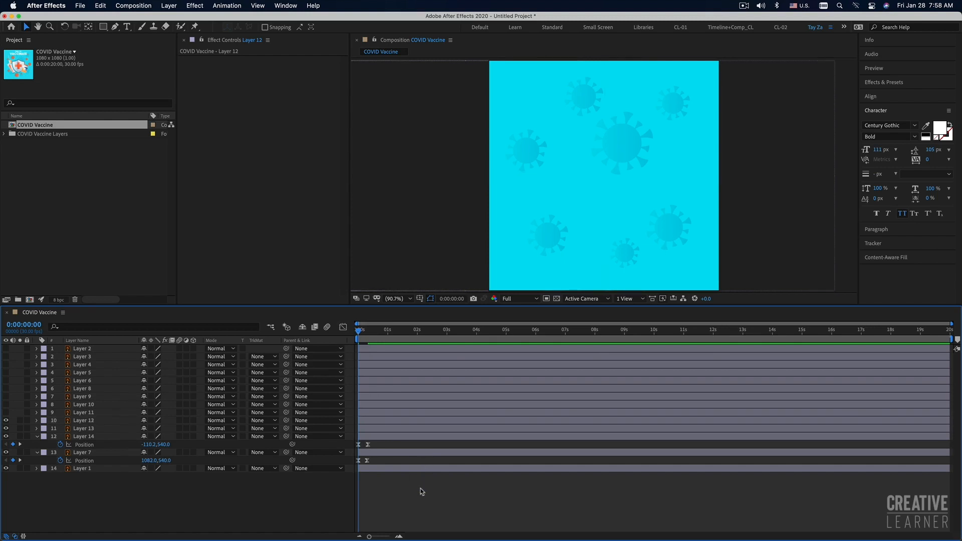
Reveal the keyframed properties of all layers and play back the entrances of Layers 7, 12, 13 and 14.
key(u)
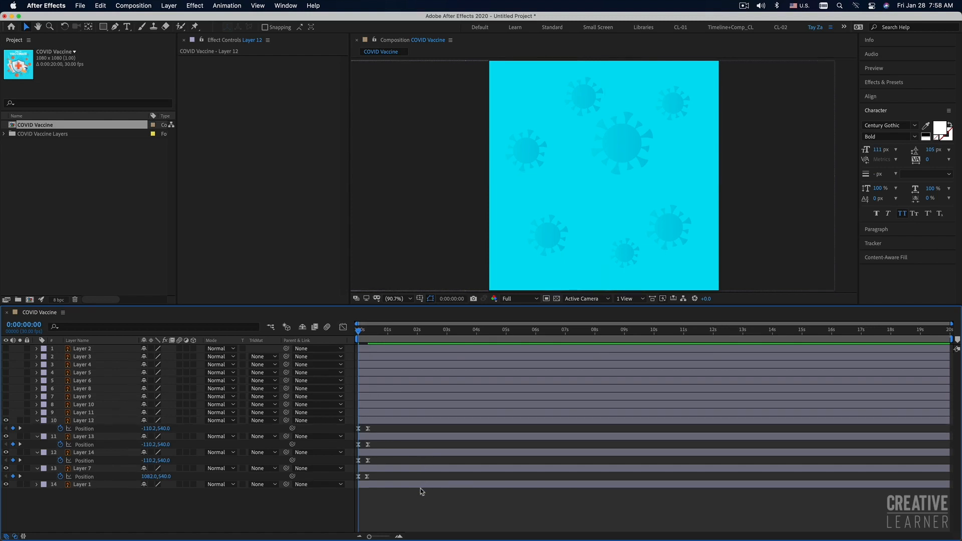
key(space)
key(space)
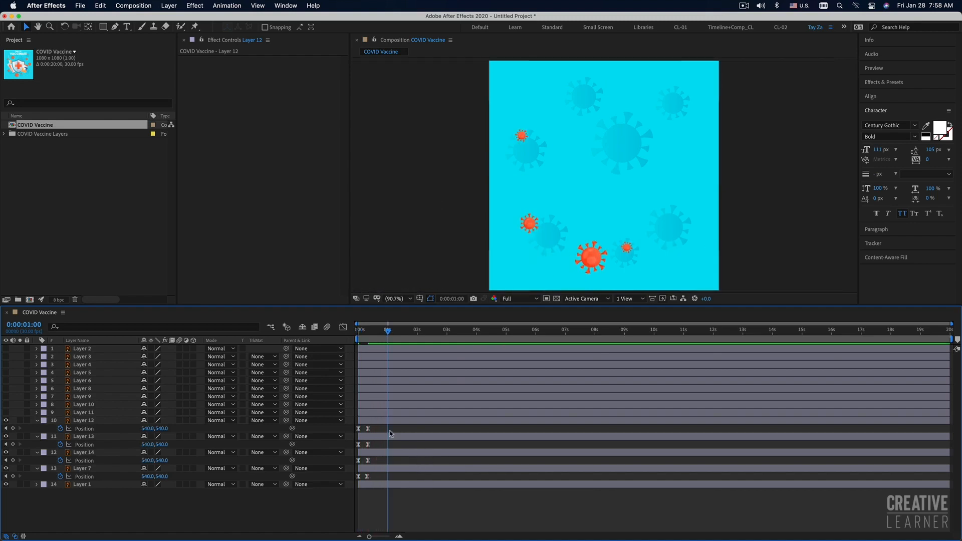
Show Layer 11, copy Layer 12's two Position keyframes onto it at 0 seconds, and preview the motion.
click(6, 412)
click(87, 413)
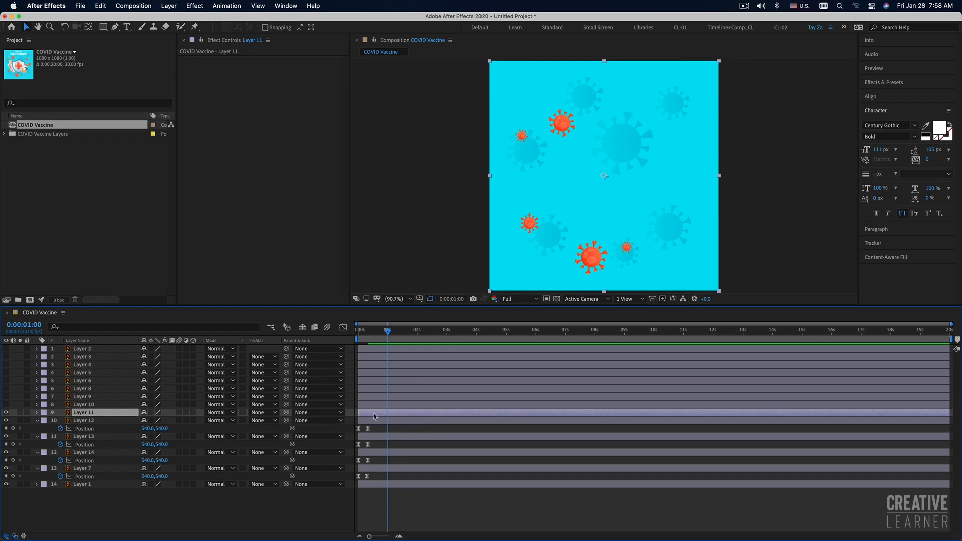
click(6, 413)
click(6, 412)
drag(378, 428, 346, 431)
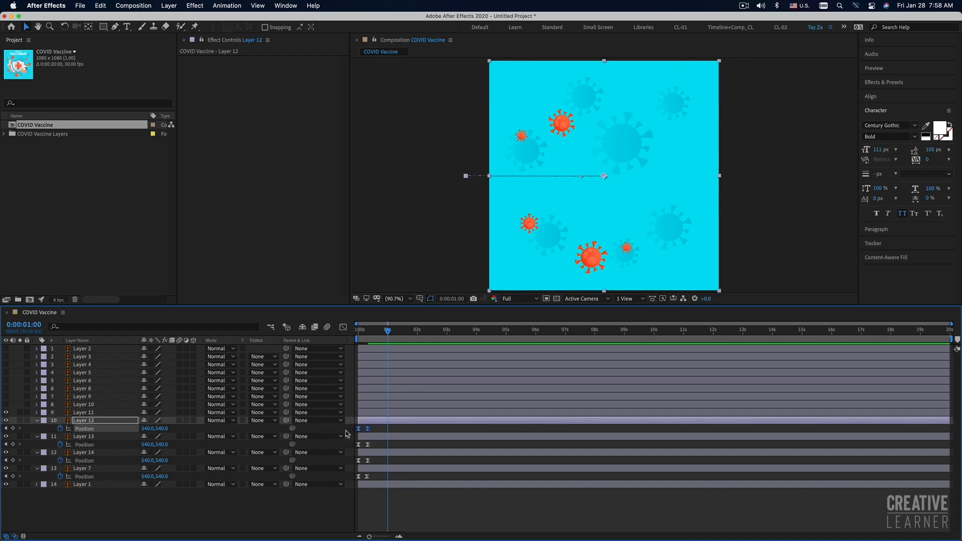
drag(365, 329, 336, 336)
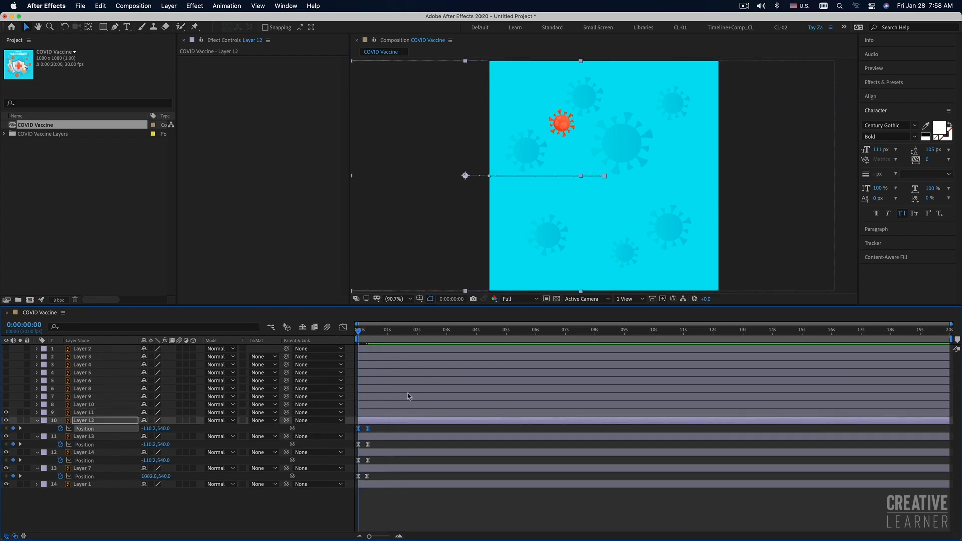
click(371, 413)
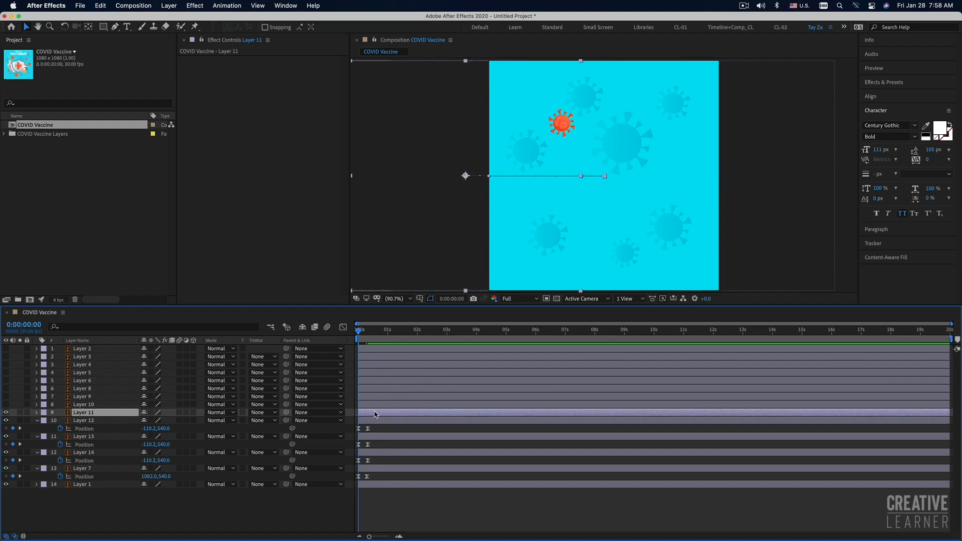
key(space)
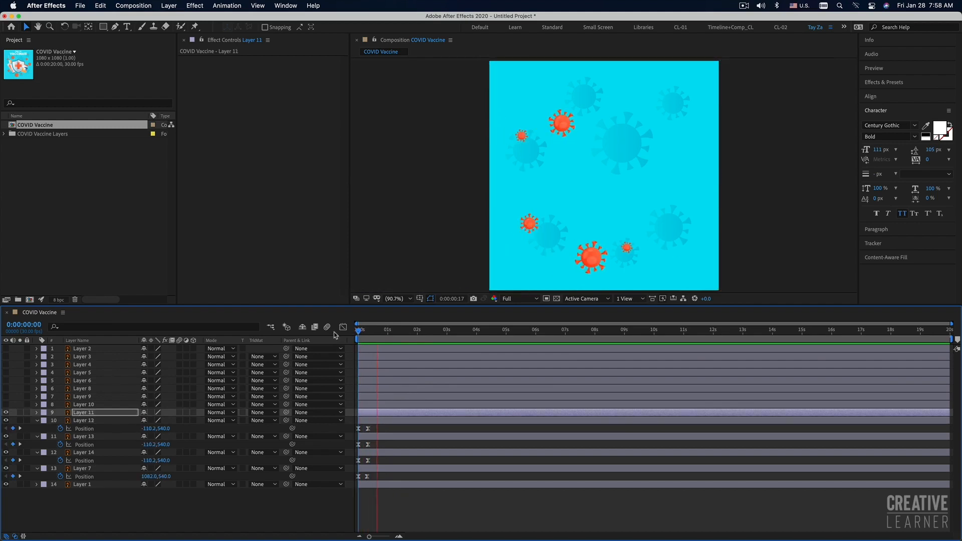
key(space)
key(space)
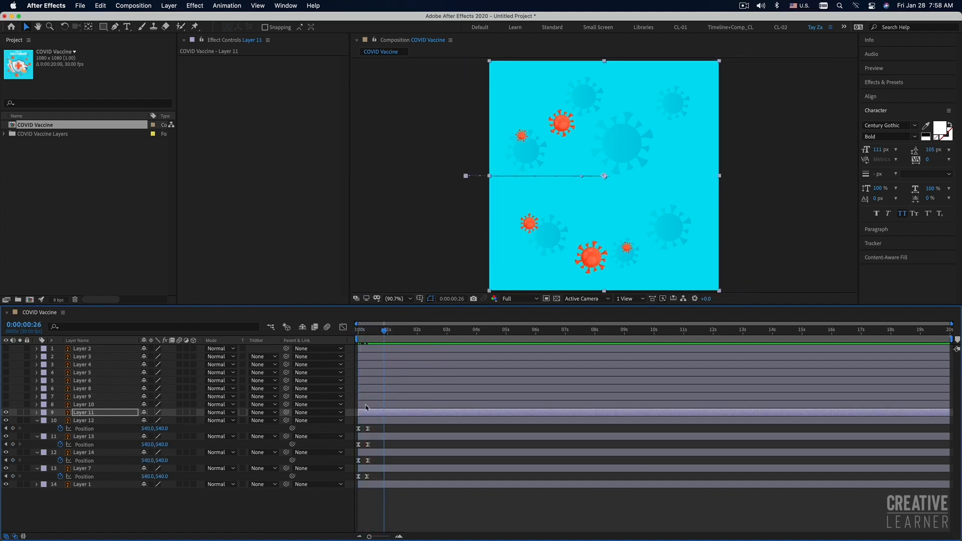
Show Layer 10, copy Layer 7's two Position keyframes onto it at 0 seconds, and preview its entrance.
click(366, 406)
click(6, 404)
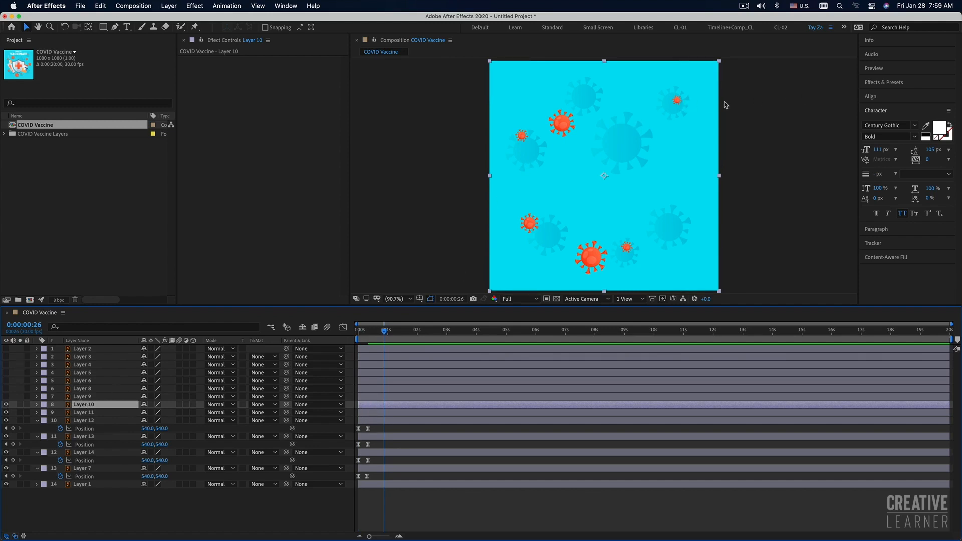
click(369, 485)
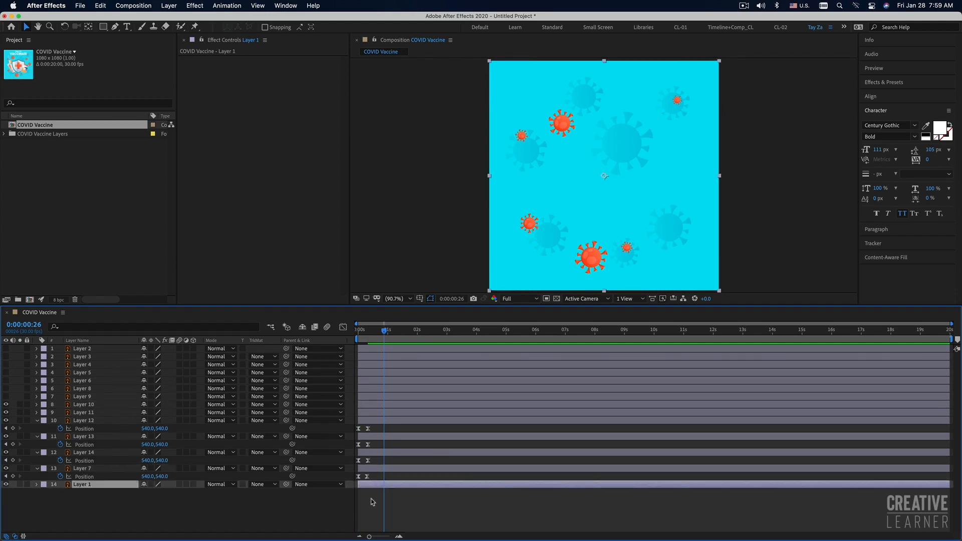
drag(372, 473, 340, 479)
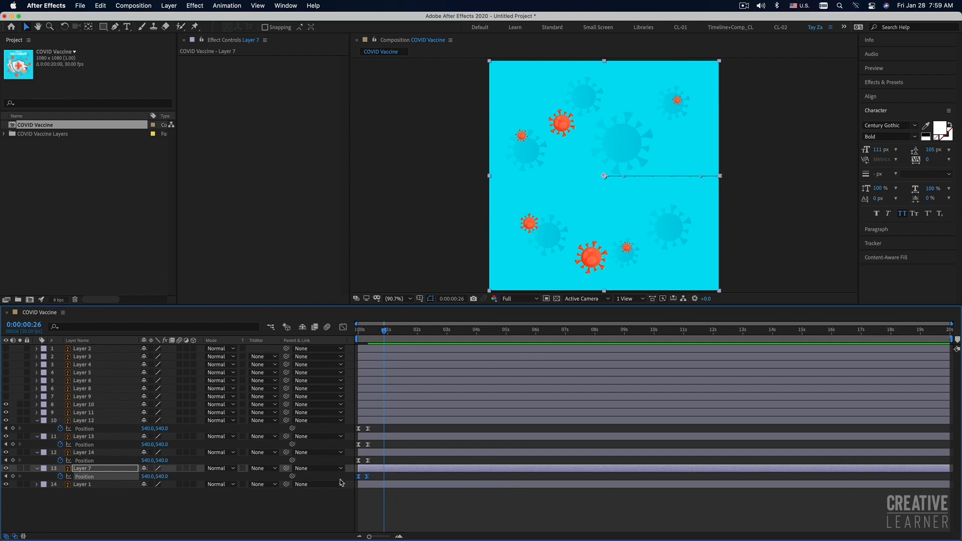
click(88, 405)
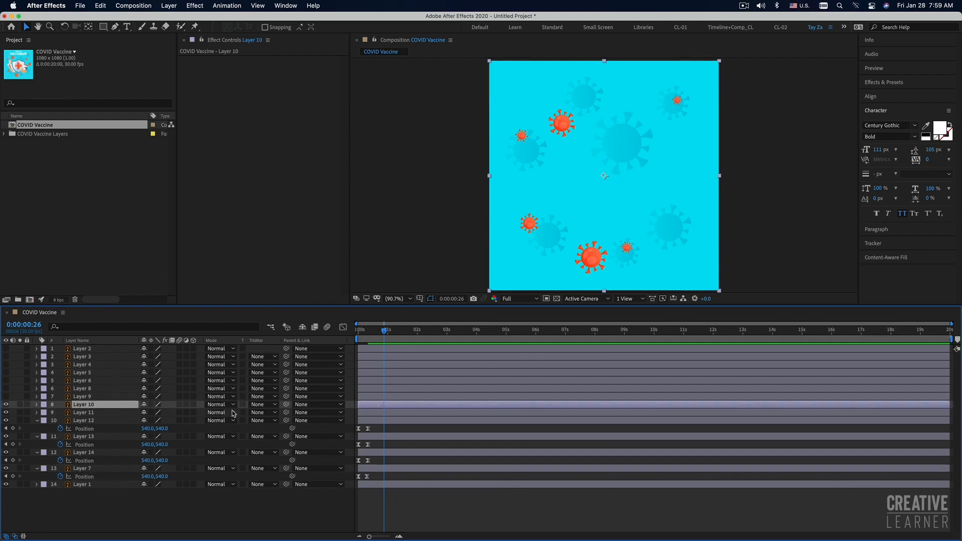
click(366, 331)
drag(366, 331, 335, 334)
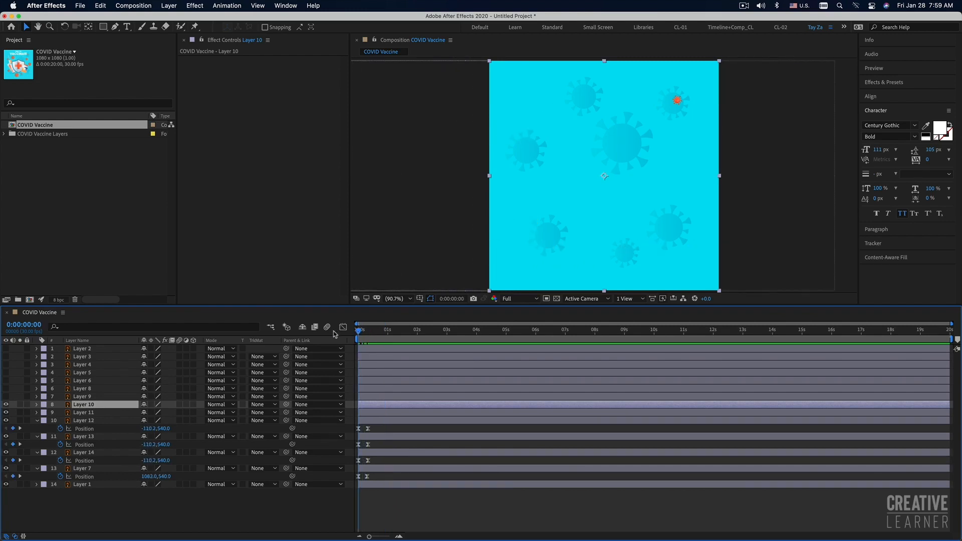
key(space)
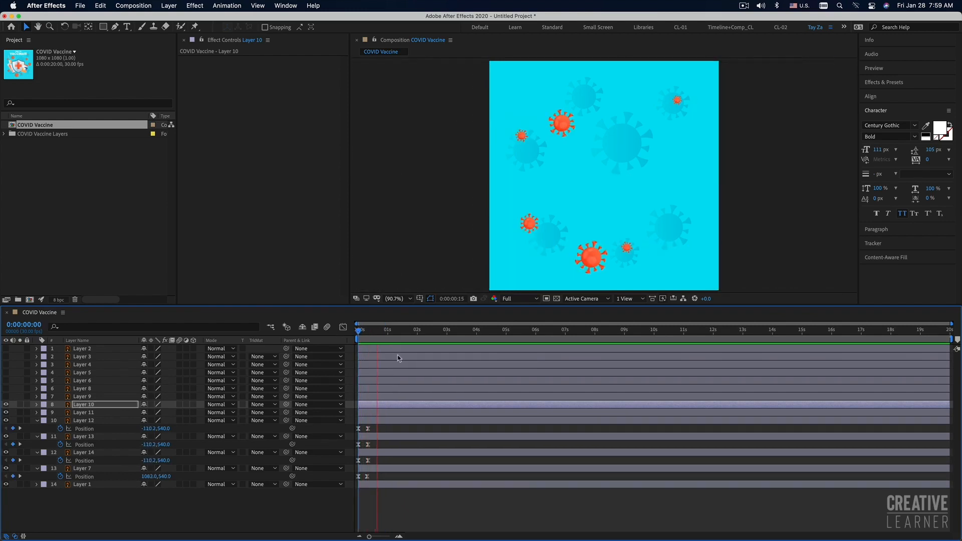
Show Layer 9, paste Layer 7's Position keyframes onto it at the start of the composition, and preview it.
click(75, 397)
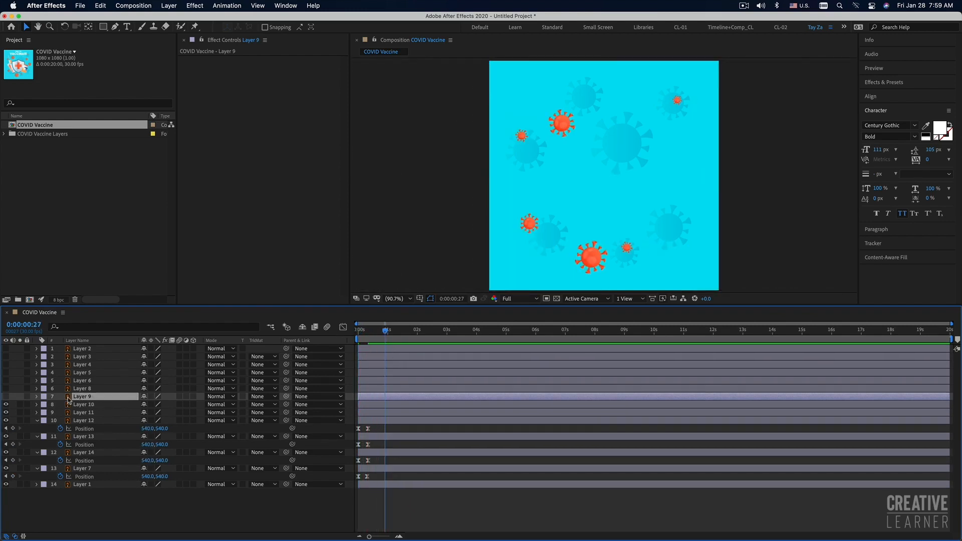
click(6, 396)
click(6, 397)
click(6, 397)
drag(368, 330, 335, 331)
click(333, 332)
key(space)
key(space)
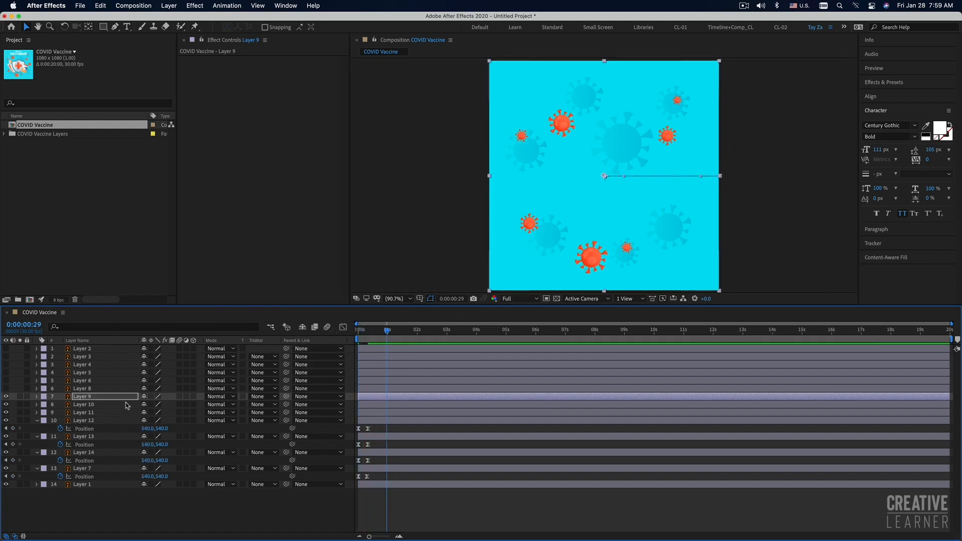
Show Layer 8, paste the same Position keyframes from Layer 7 onto it at 0 seconds, and preview the result.
click(6, 388)
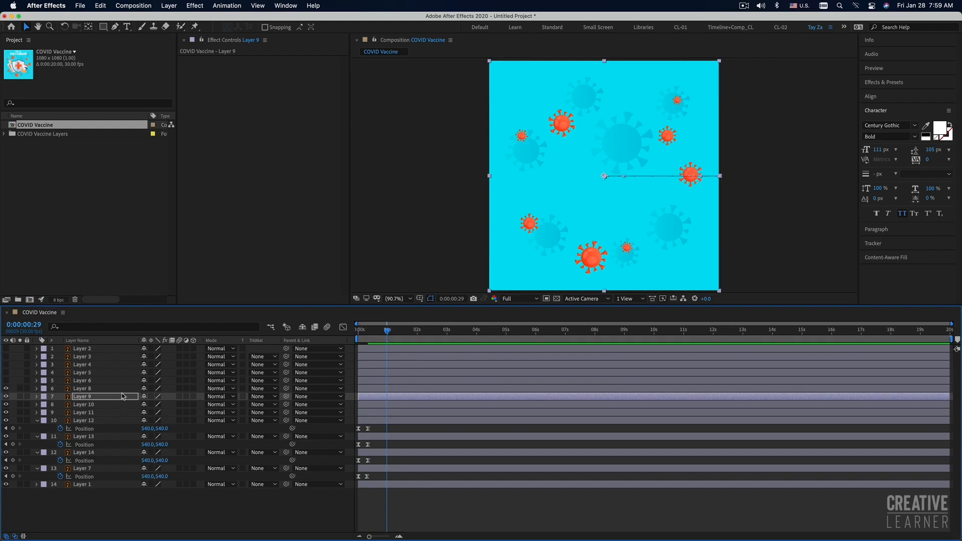
click(103, 389)
drag(365, 331, 336, 331)
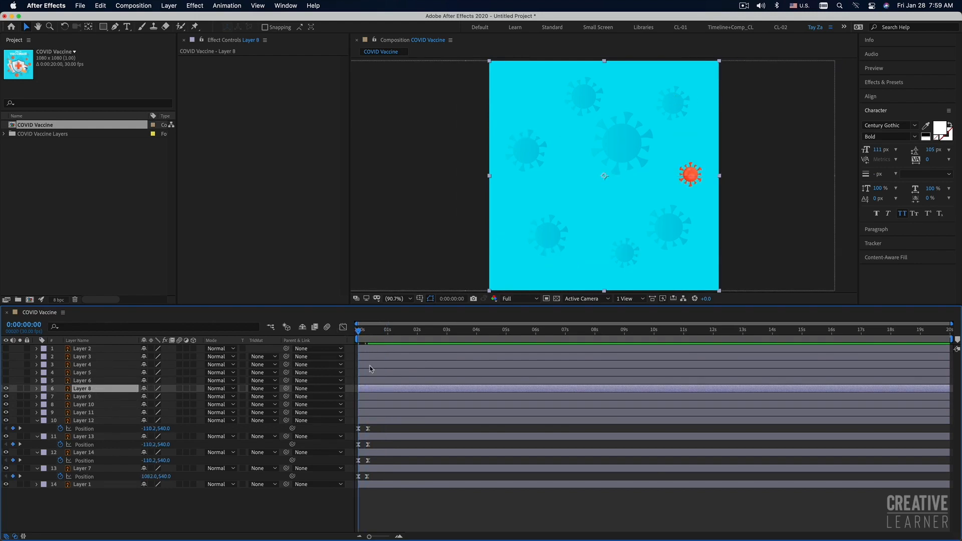
key(space)
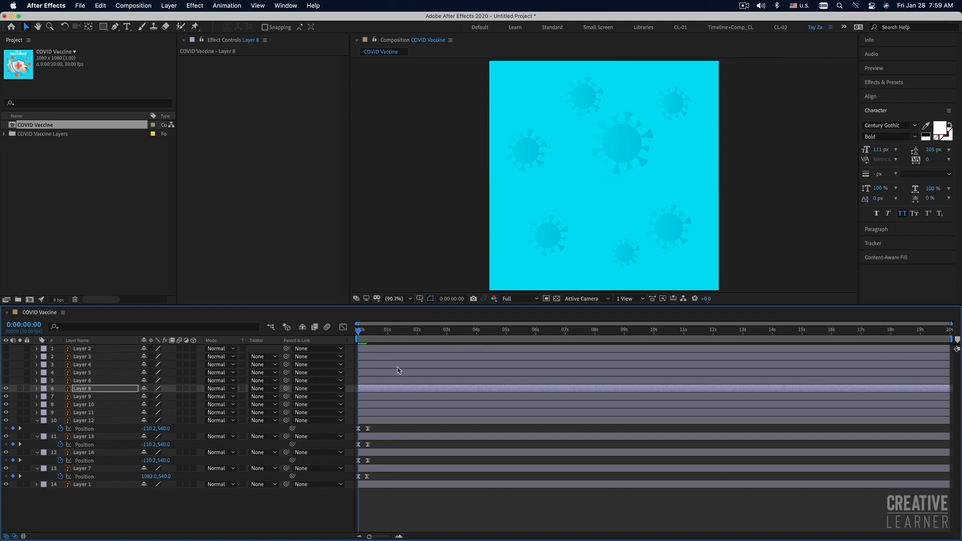
key(space)
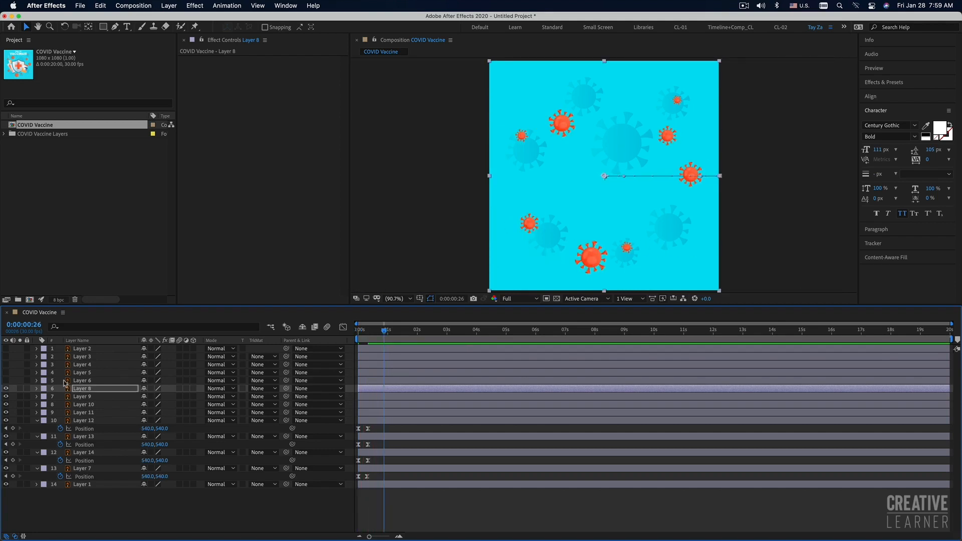
click(5, 380)
click(107, 380)
drag(371, 331, 344, 330)
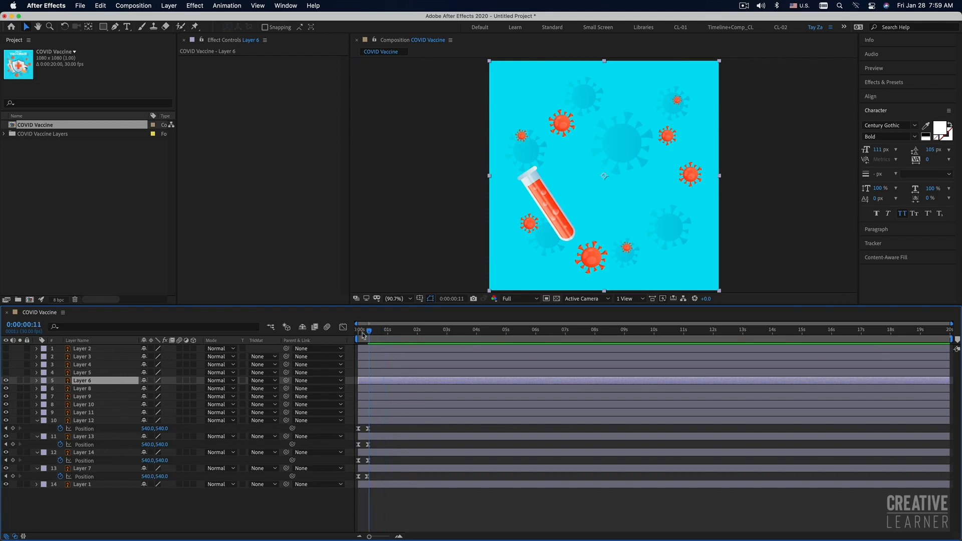
click(6, 381)
click(6, 380)
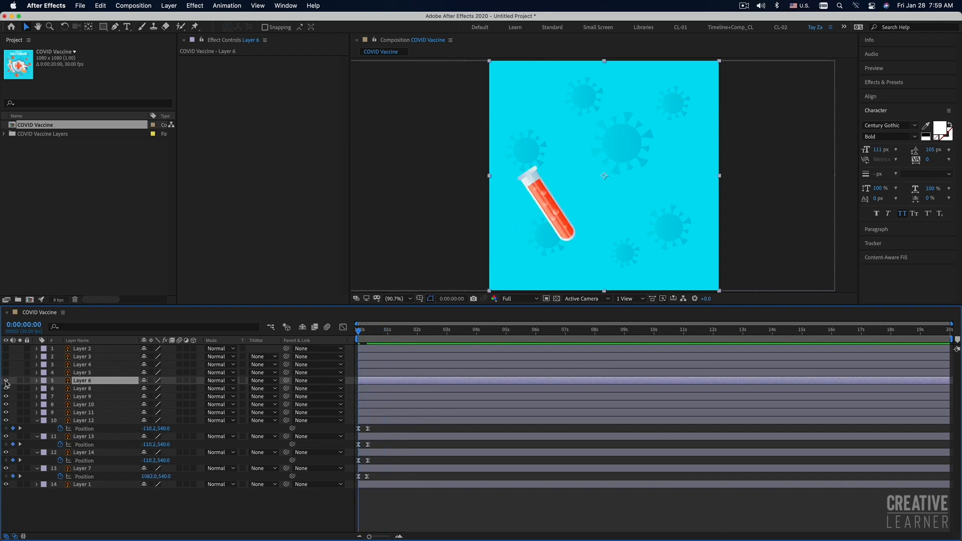
click(6, 381)
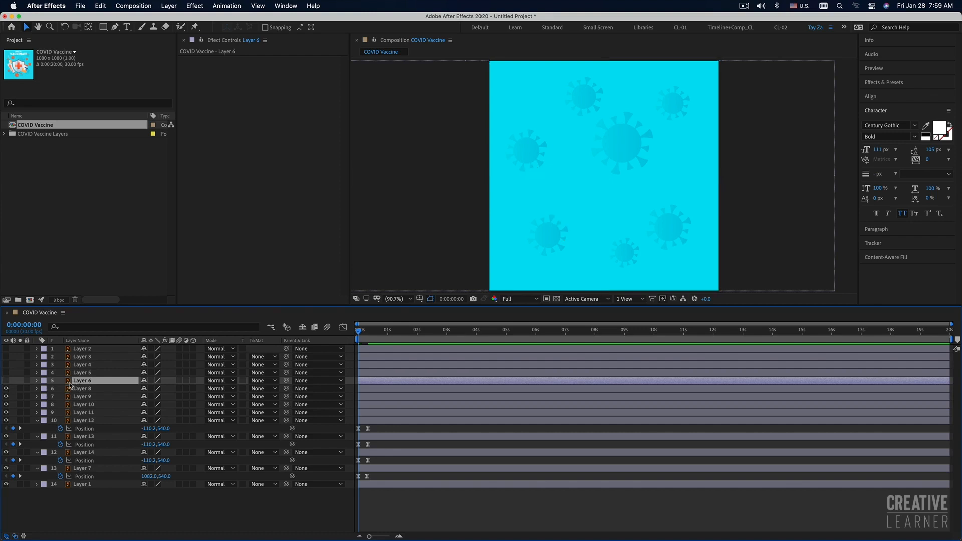
Check Layer 8's motion path and play back all the virus entrances from the start of the composition.
click(90, 388)
click(90, 381)
click(99, 388)
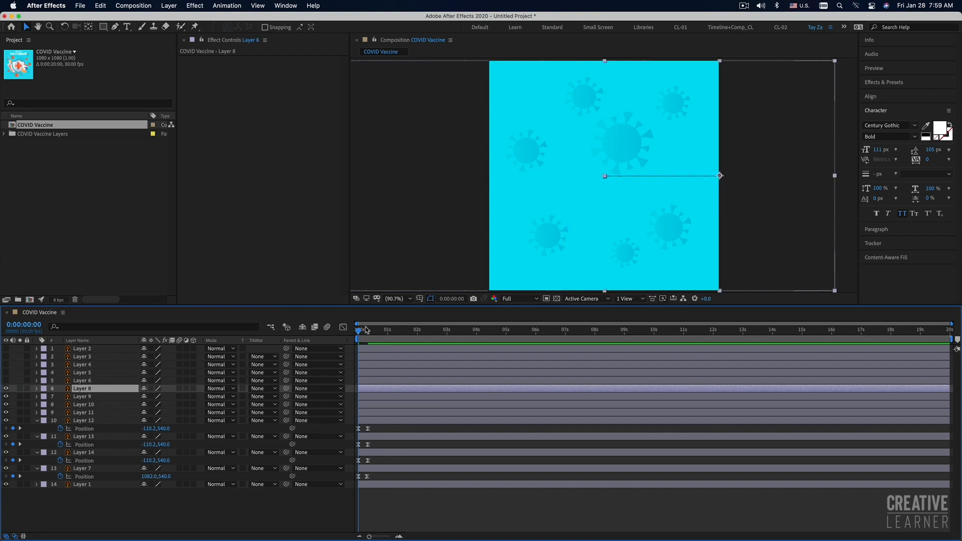
key(space)
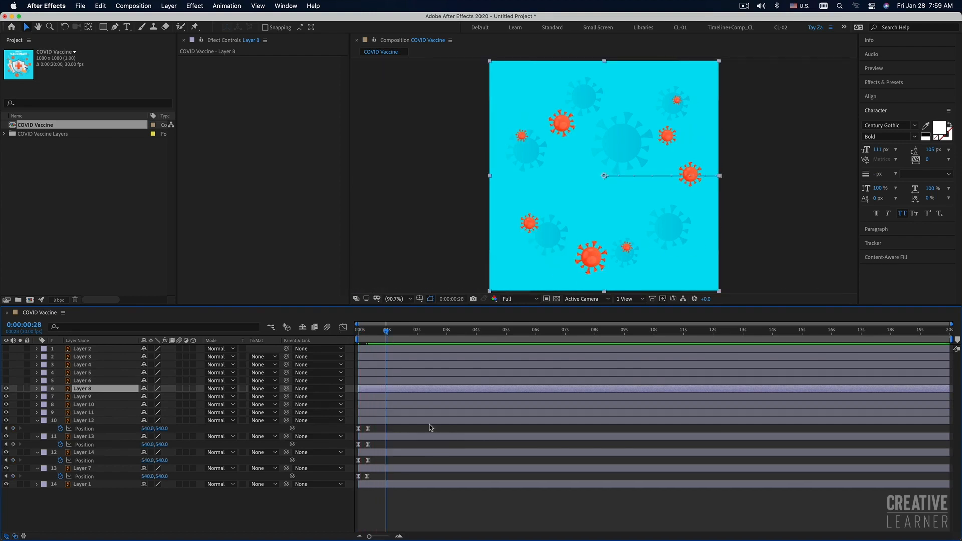
Reveal all Position keyframes and stagger the pairs of Layers 7 and 9 to 14 within the first second, keeping Layer 8's at 0 seconds.
click(414, 492)
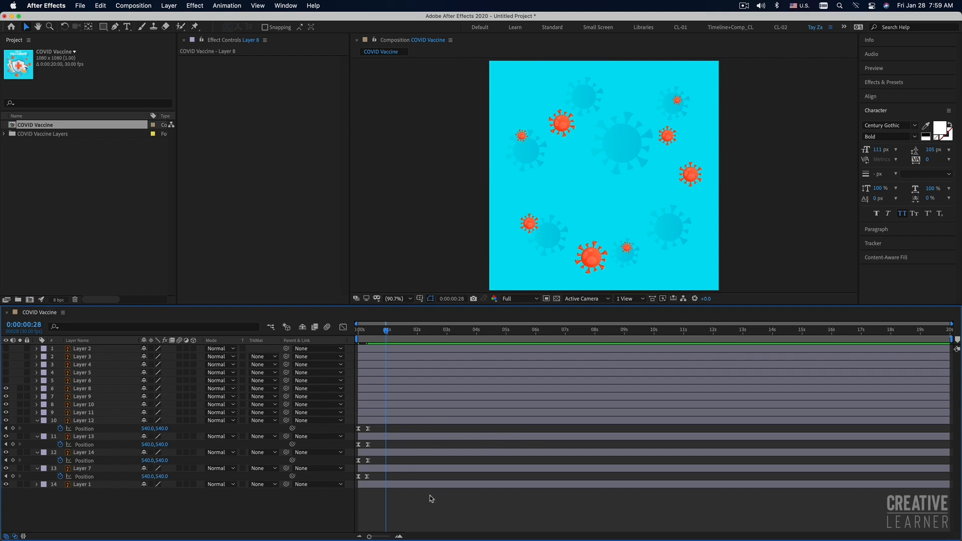
key(u)
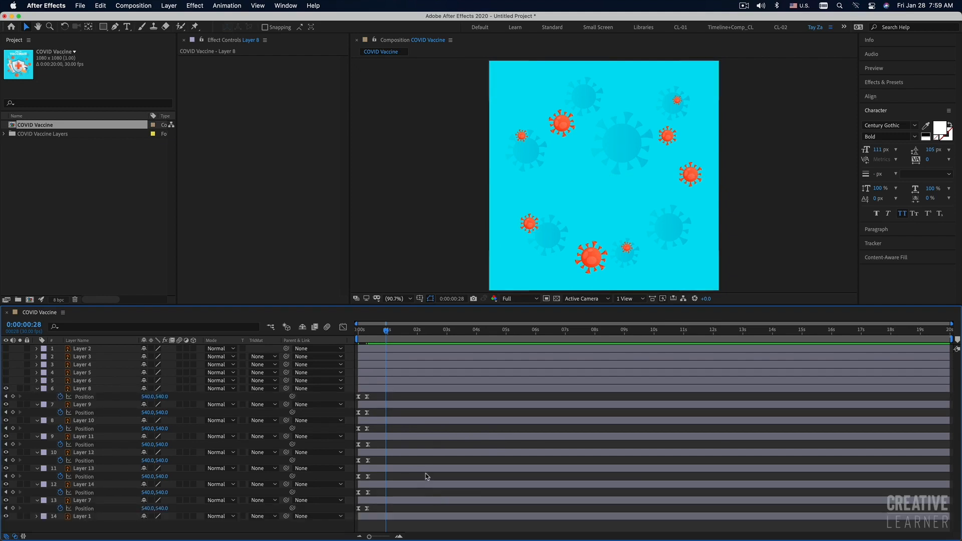
click(365, 406)
drag(367, 408, 374, 454)
key(super+z)
mouse_move(378, 466)
mouse_down()
mouse_move(346, 457)
mouse_move(372, 463)
mouse_move(346, 476)
mouse_move(378, 479)
mouse_move(346, 498)
mouse_up()
mouse_move(368, 493)
mouse_down()
mouse_move(355, 512)
mouse_move(369, 508)
mouse_up()
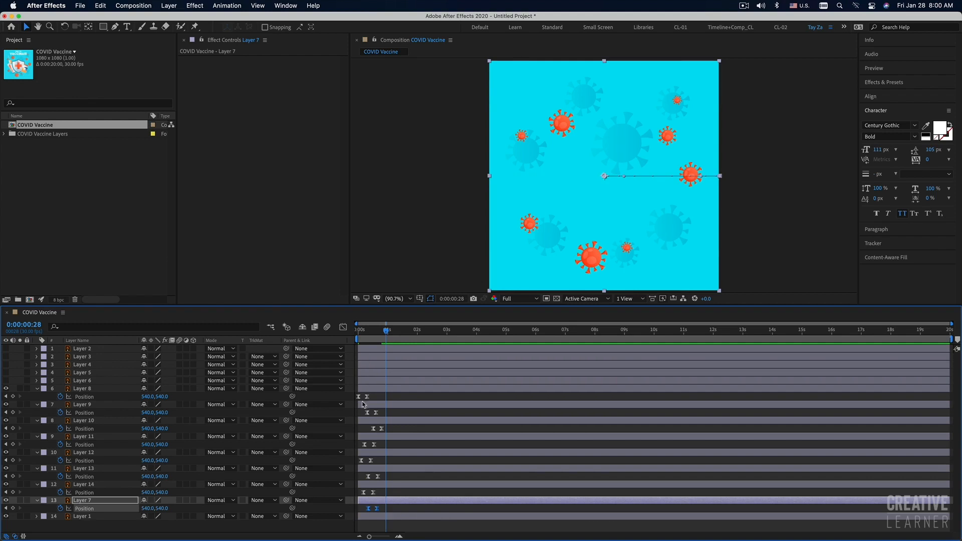
click(360, 331)
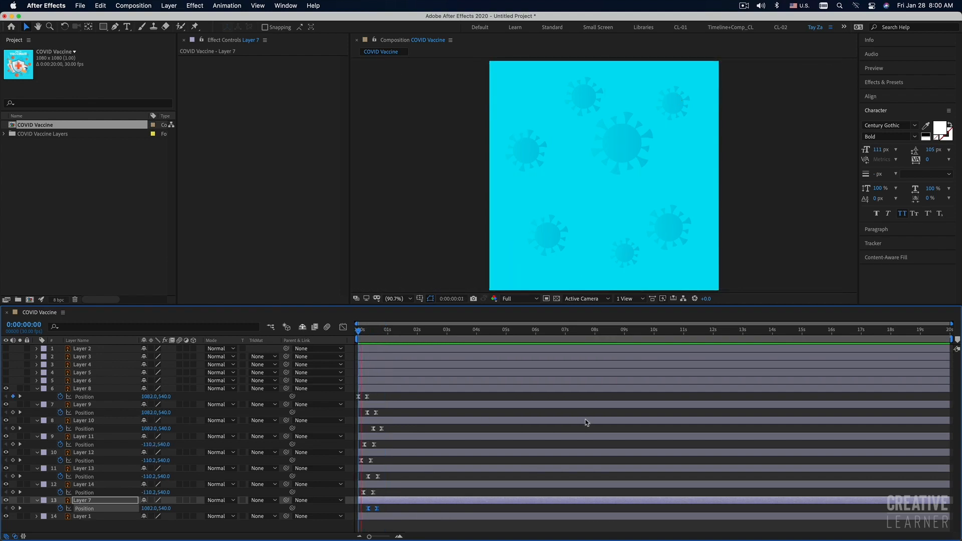
Play back the staggered virus entrances several times from the start of the composition to check their timing.
key(space)
key(space)
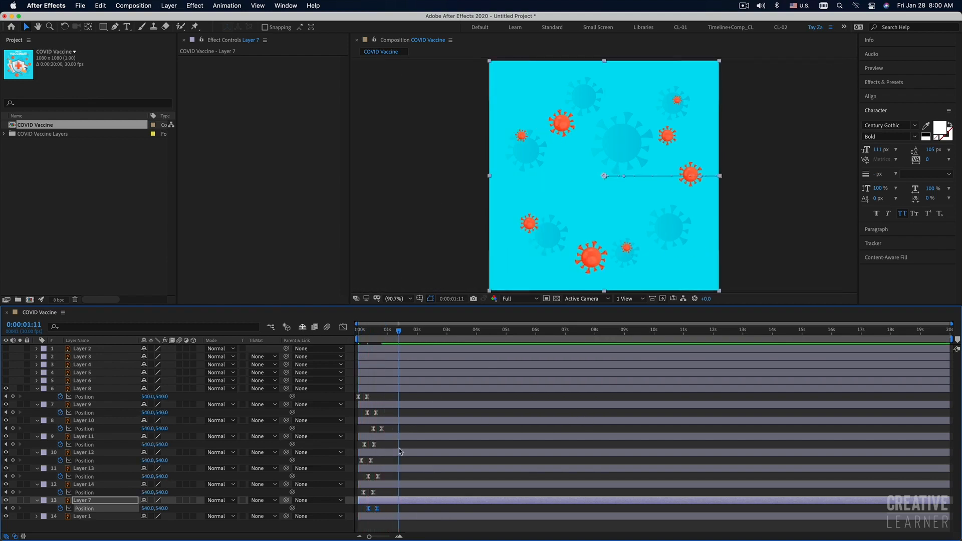
click(363, 330)
key(space)
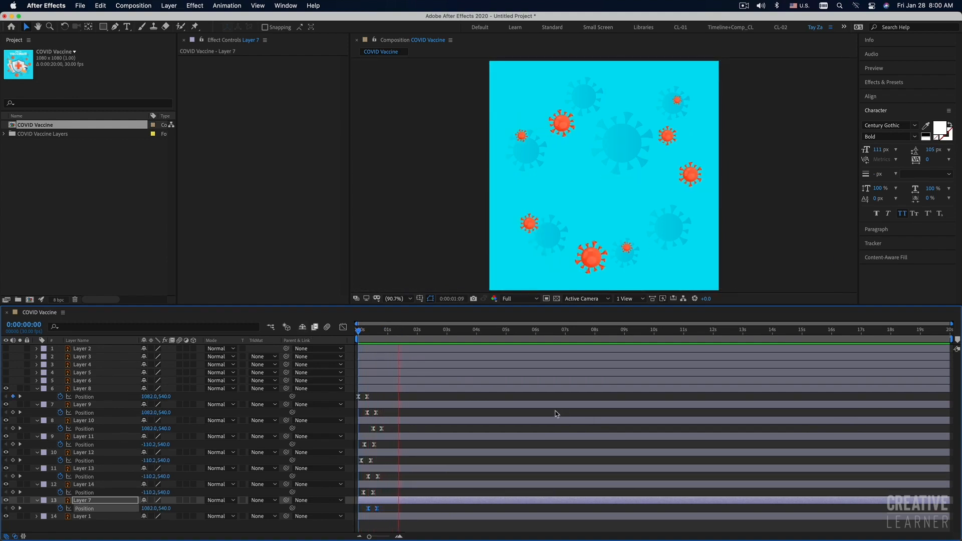
key(space)
drag(366, 330, 357, 331)
key(space)
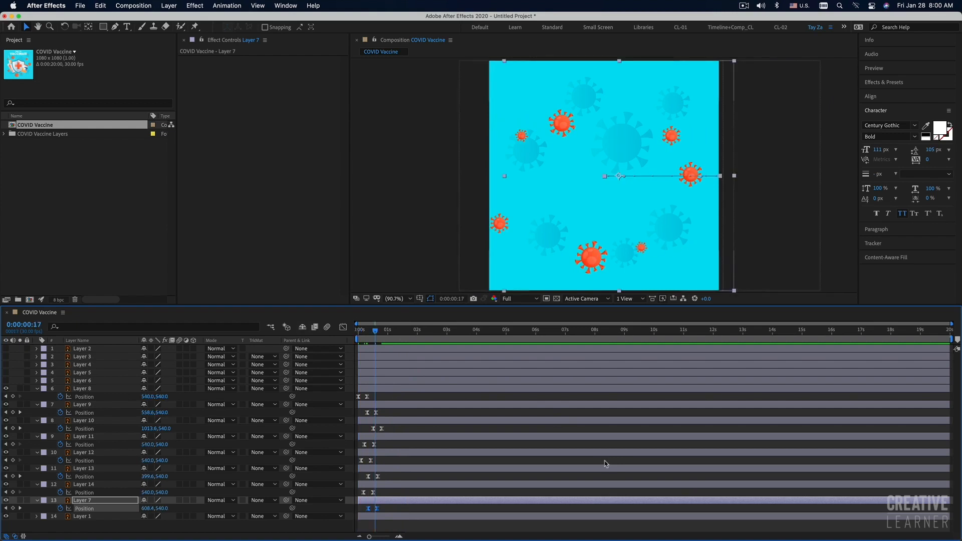
click(361, 330)
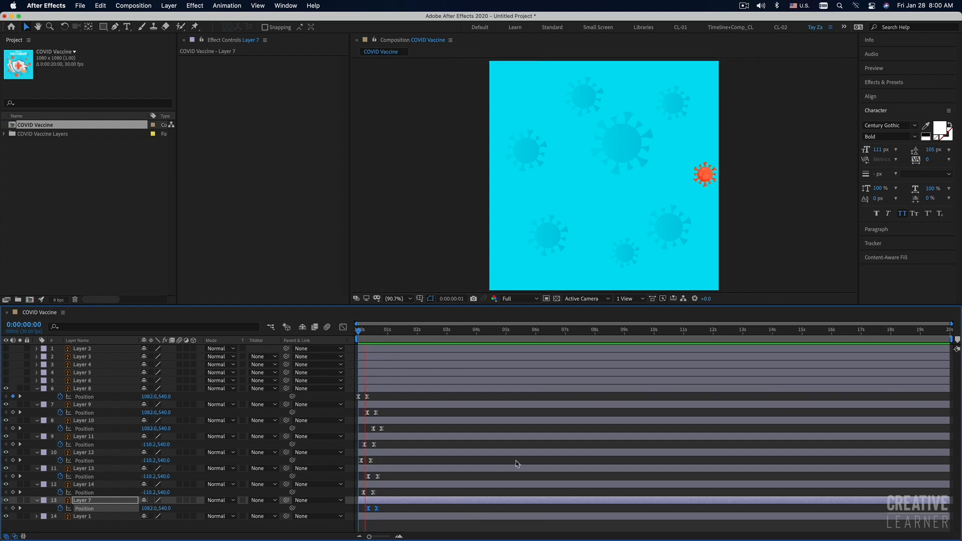
key(space)
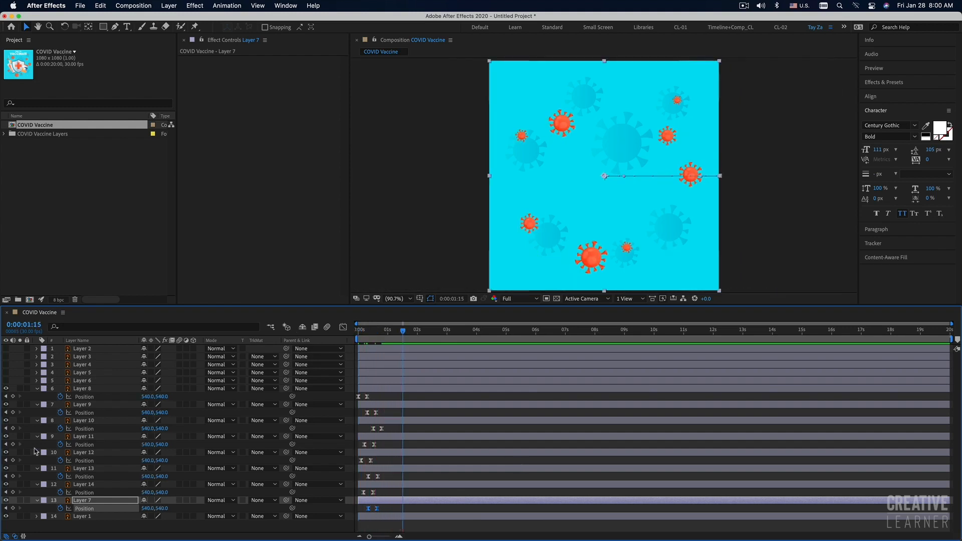
Show Layer 6, add a 0° Rotation keyframe at 0 seconds, and move that keyframe to just after 1 second.
click(6, 380)
click(81, 380)
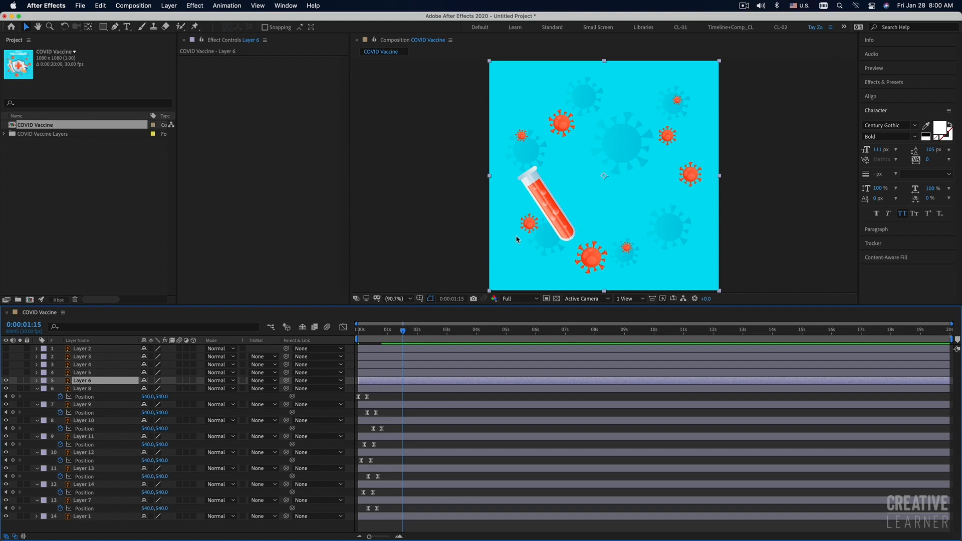
key(r)
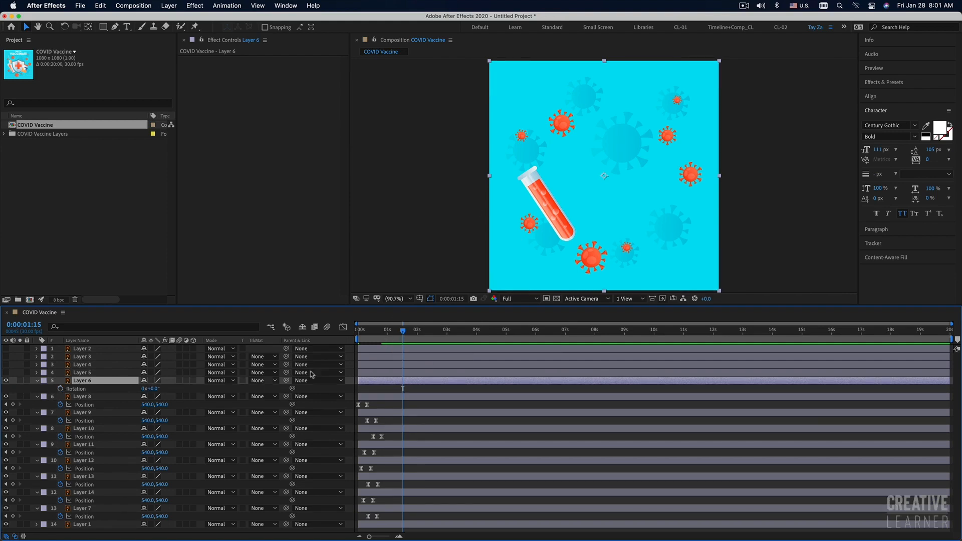
click(363, 331)
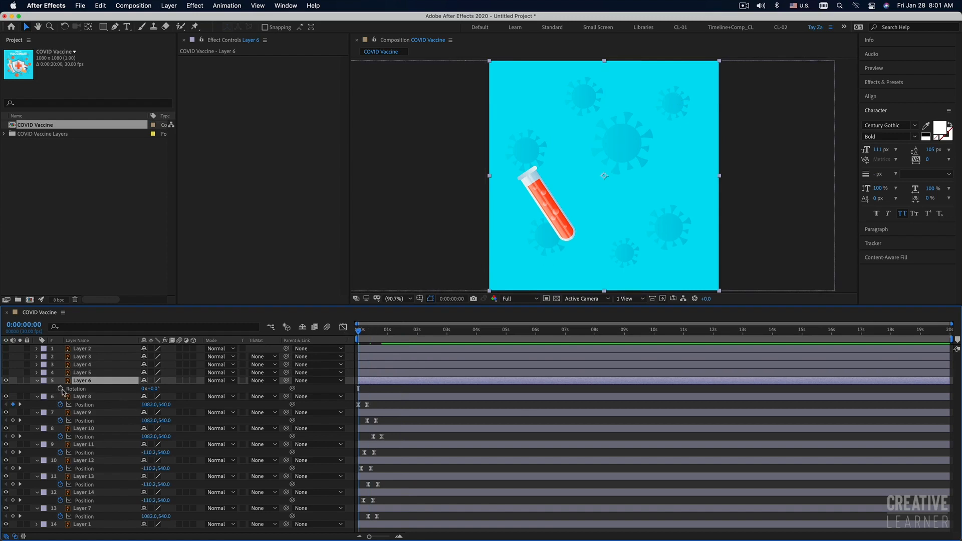
click(60, 388)
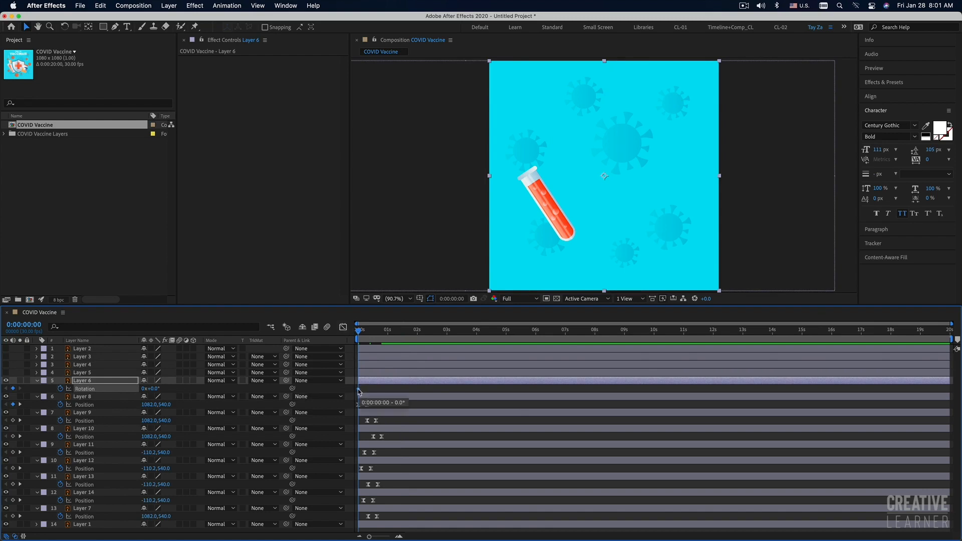
drag(359, 392, 377, 392)
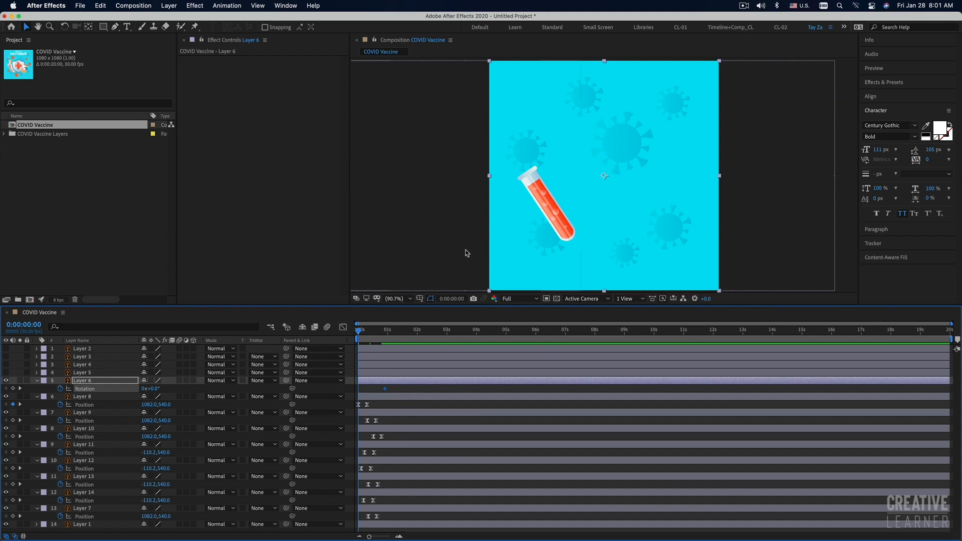
key(comma)
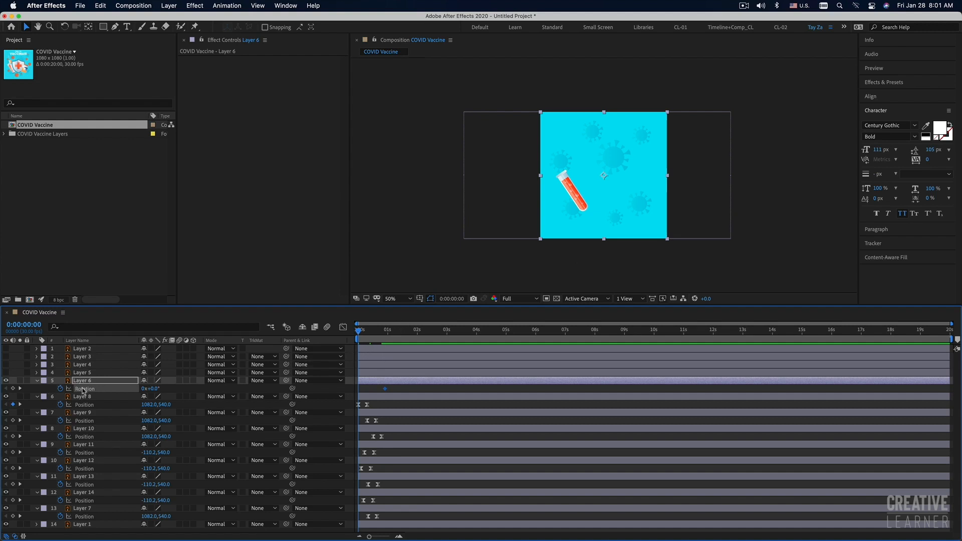
mouse_move(393, 386)
mouse_down()
mouse_move(369, 392)
mouse_move(389, 391)
mouse_up()
Try rotating Layer 6 about its centre, undo it, and move its anchor point outside the artwork beyond the lower-left corner.
mouse_move(155, 389)
mouse_down()
mouse_move(173, 390)
mouse_move(158, 390)
mouse_up()
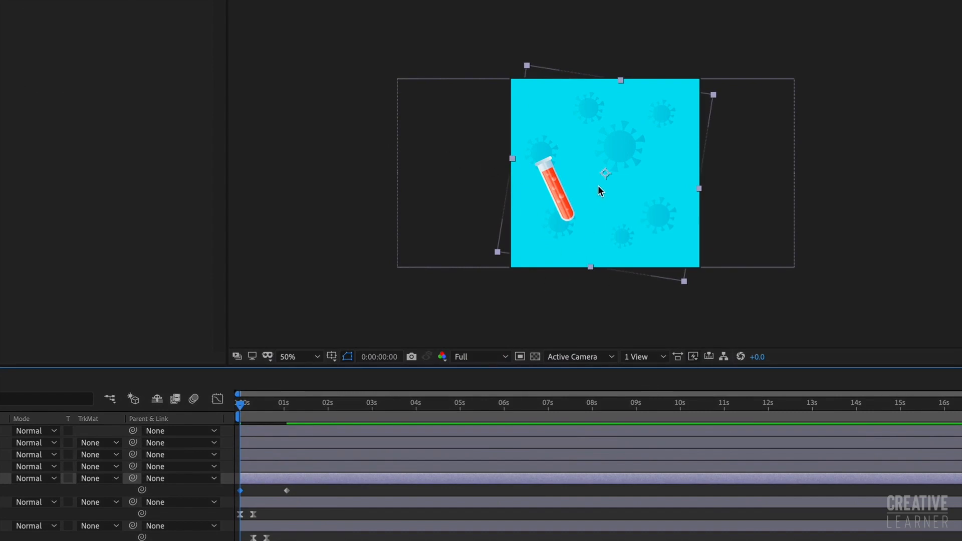
key(super+z)
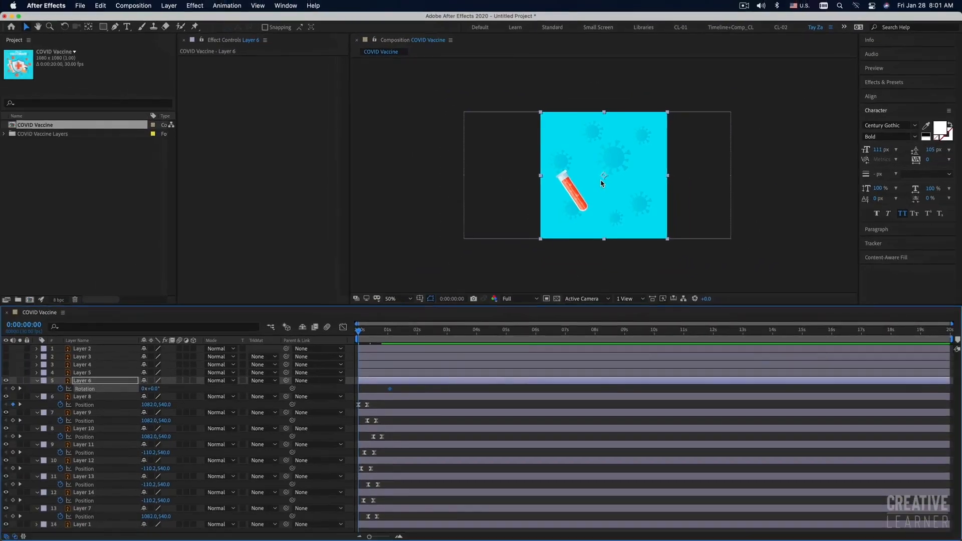
click(89, 27)
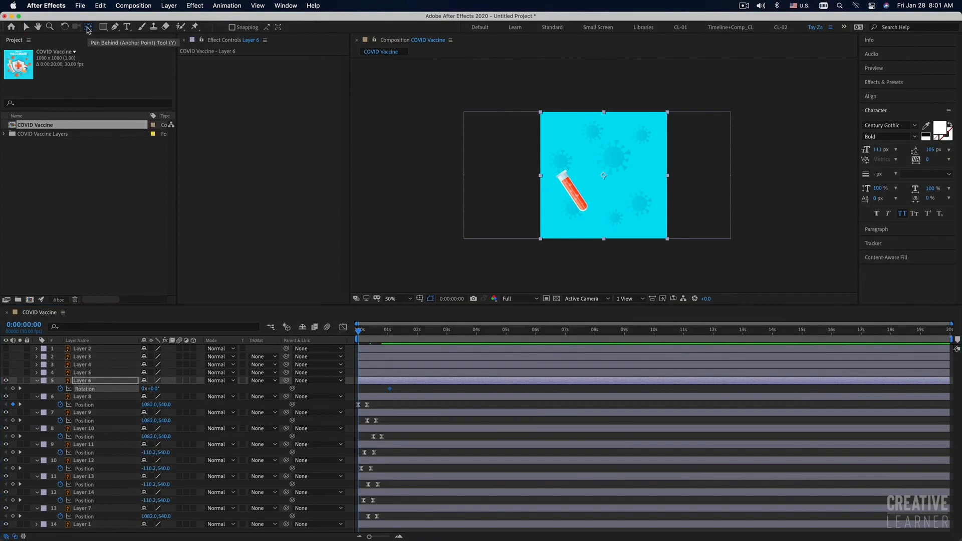
click(604, 178)
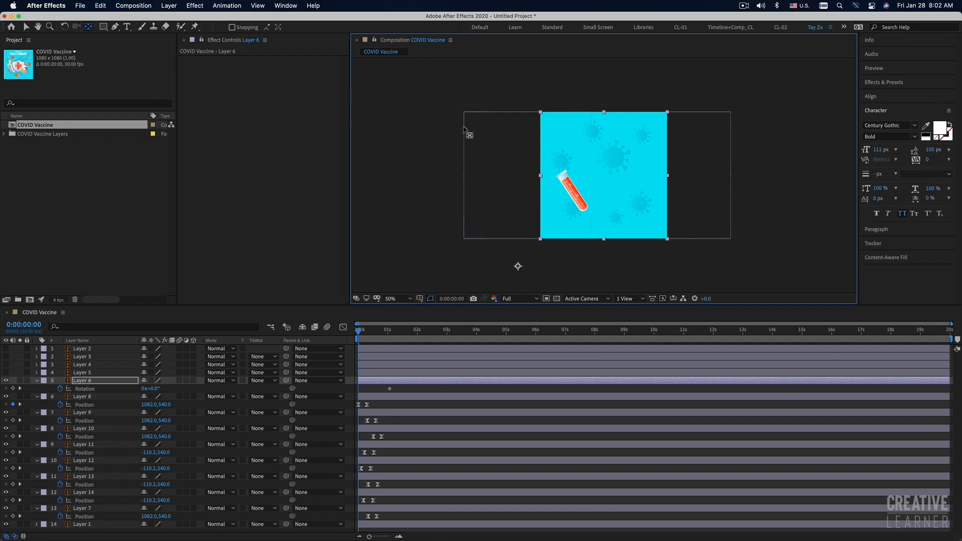
drag(515, 266, 512, 269)
Set Layer 6's Rotation to -39° at 0 seconds, a clockwise overshoot at frame 14, and -7.2° at frame 21.
drag(154, 389, 133, 367)
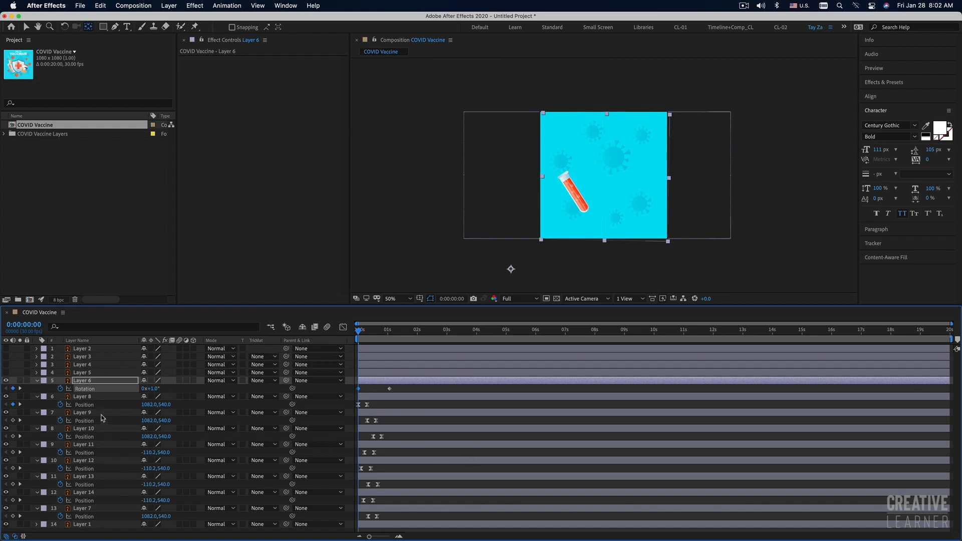
drag(154, 389, 131, 384)
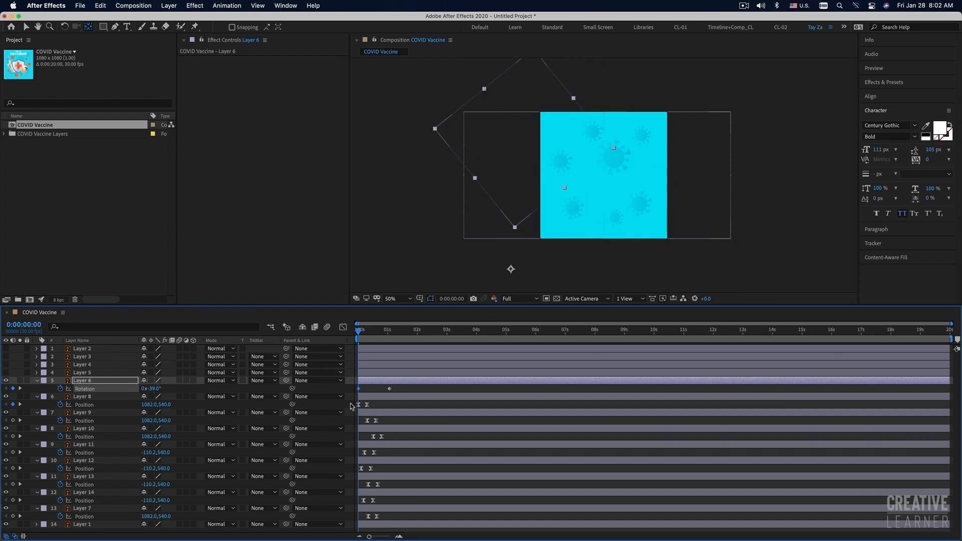
mouse_move(360, 332)
mouse_down()
mouse_move(387, 333)
mouse_move(373, 340)
mouse_up()
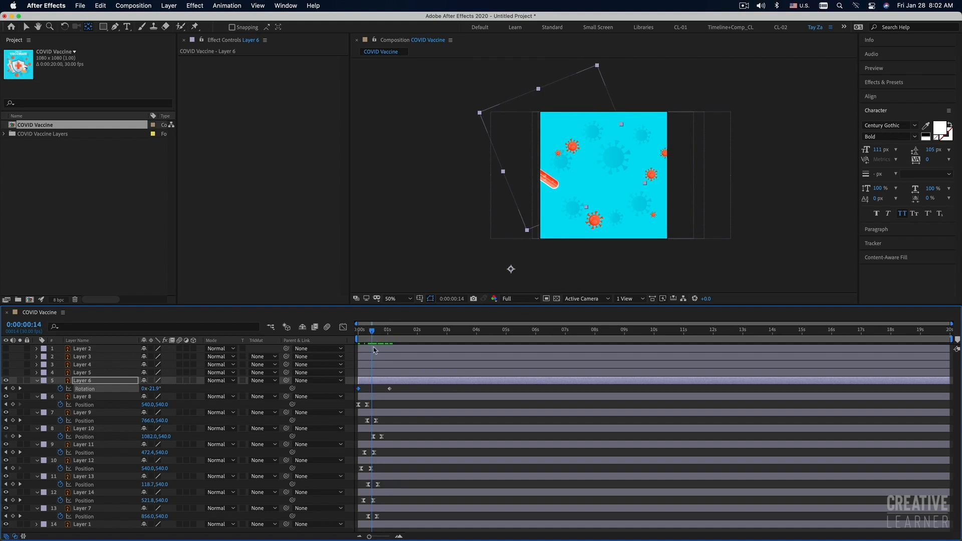
drag(156, 389, 171, 389)
drag(377, 333, 379, 333)
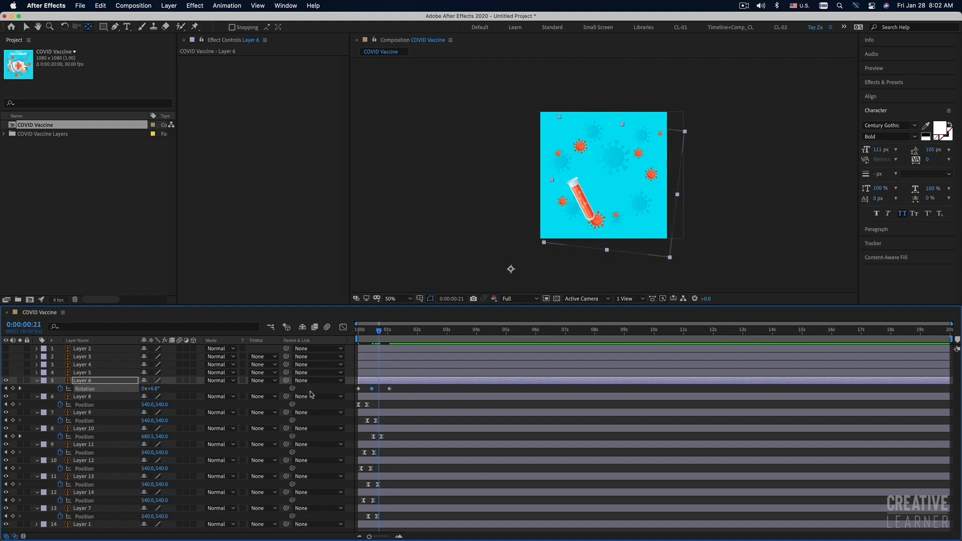
drag(151, 389, 150, 389)
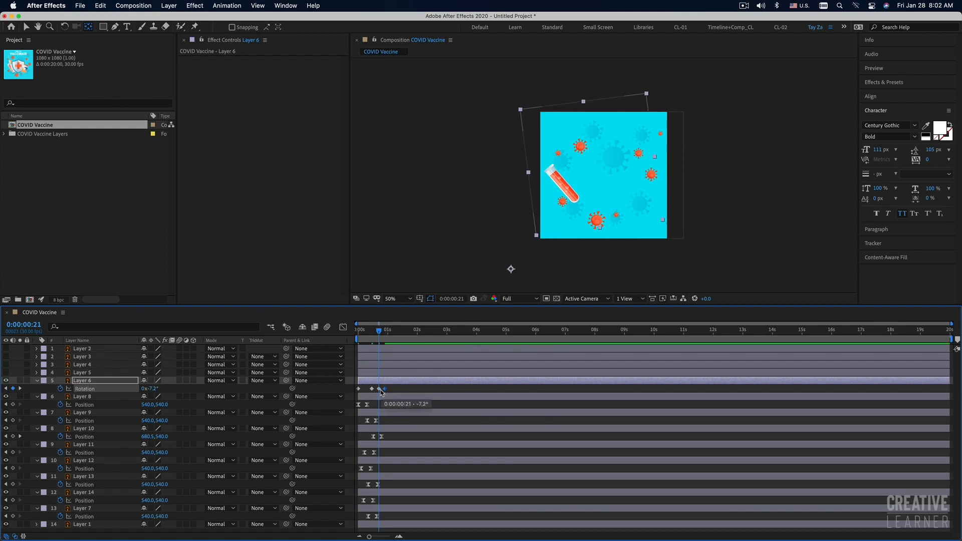
Preview the test tube's swing, compress Layer 6's four Rotation keyframes to end at frame 15, and play it back again.
key(Home)
key(space)
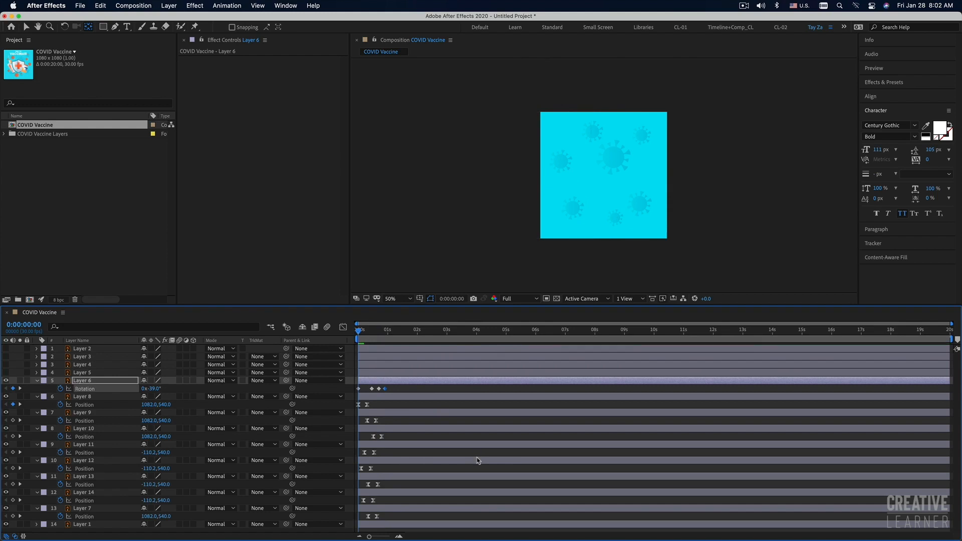
key(space)
drag(392, 387, 351, 391)
mouse_move(378, 392)
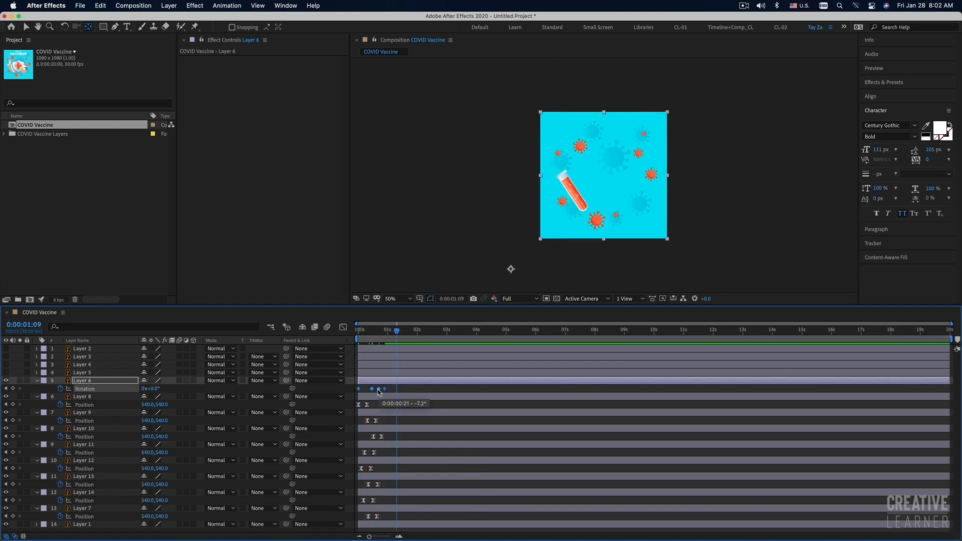
drag(381, 391, 375, 391)
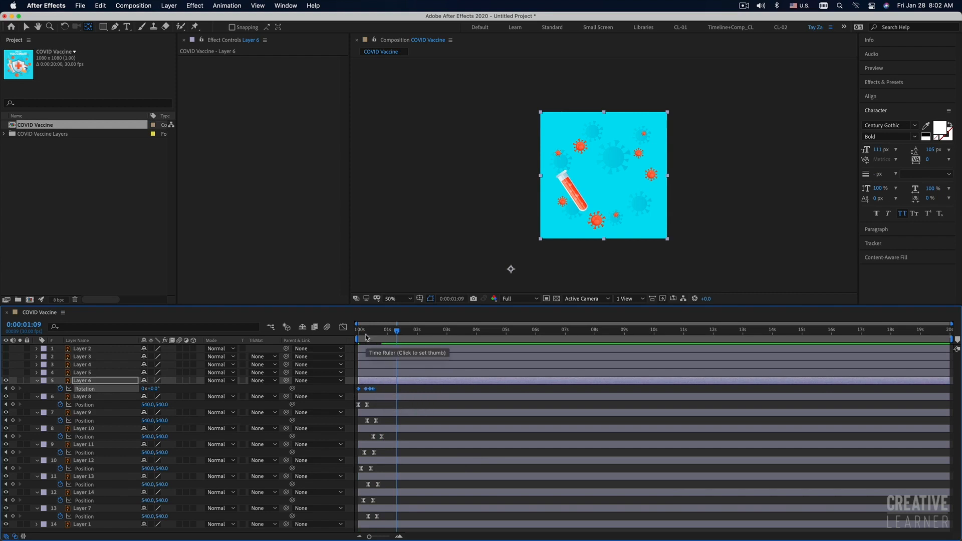
key(Home)
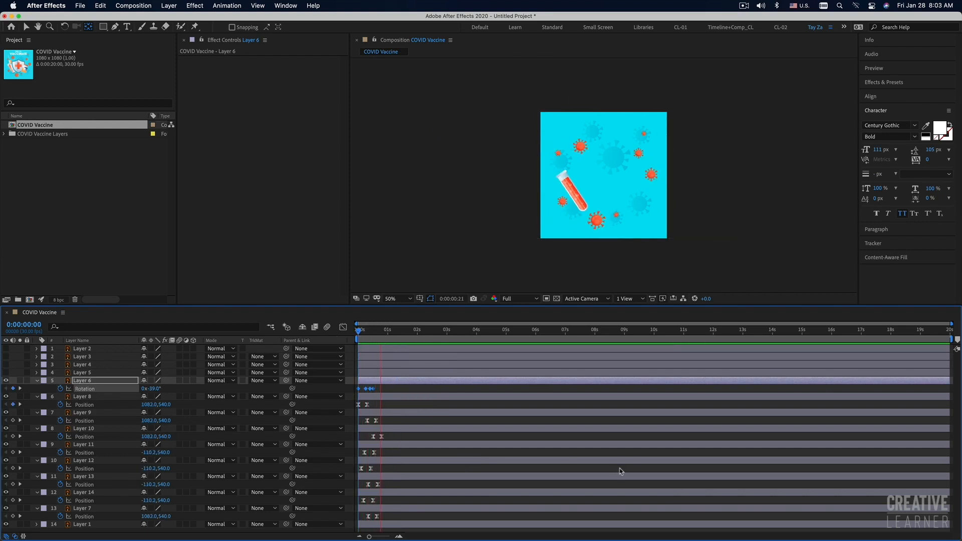
key(space)
key(space)
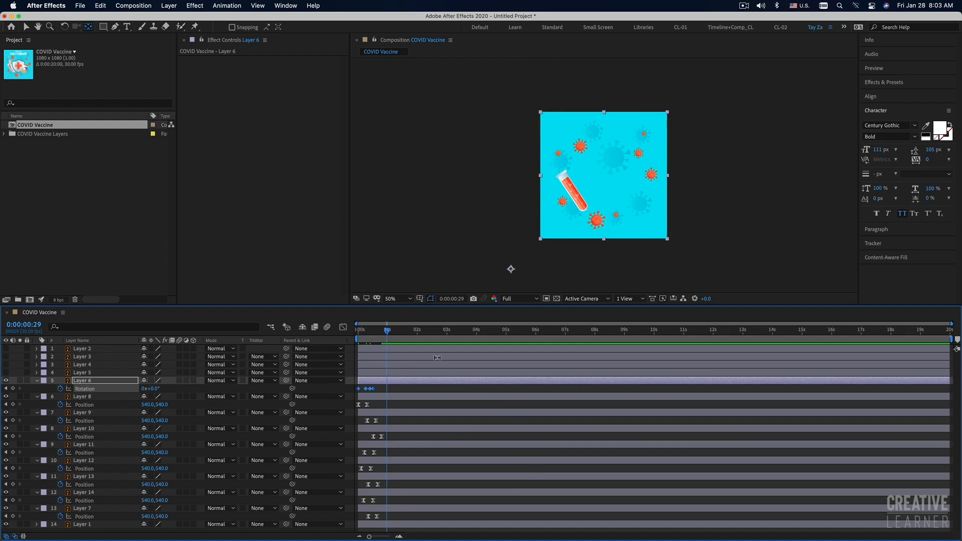
Fit the composition to the viewer and replay the test tube's swing from the start.
click(406, 299)
click(404, 314)
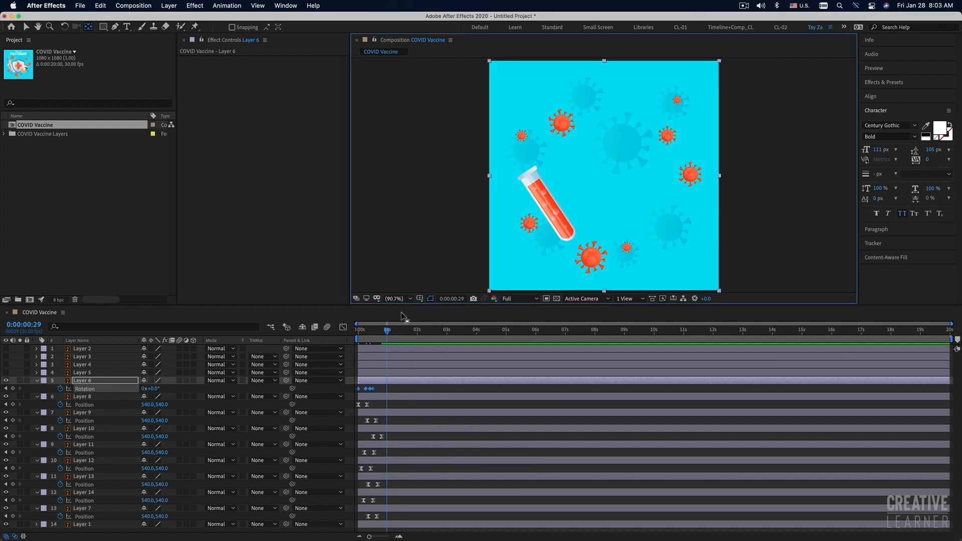
key(space)
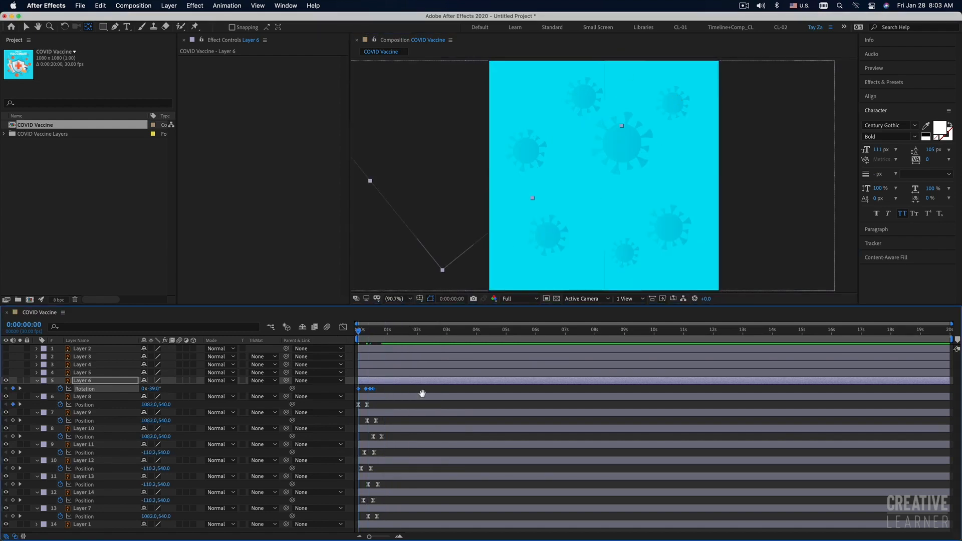
key(space)
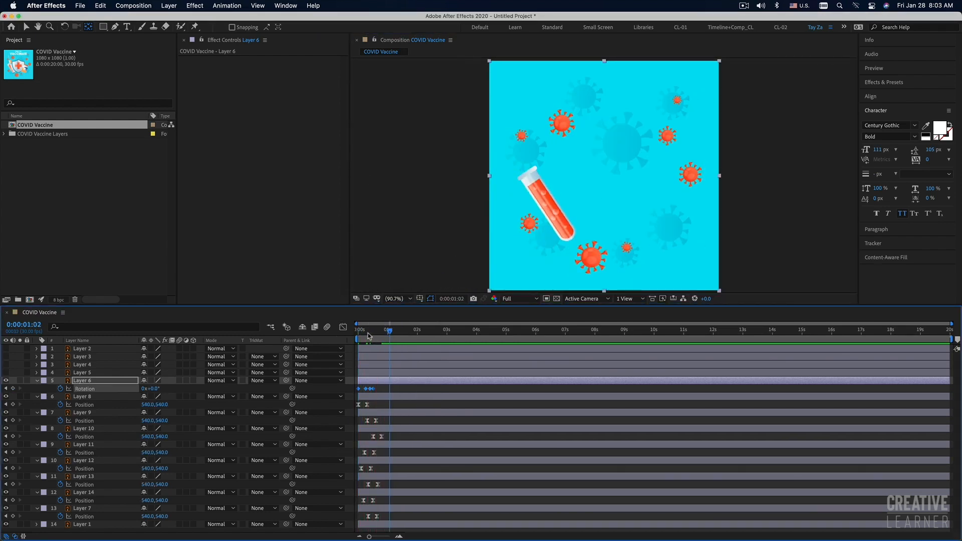
drag(368, 333, 337, 331)
key(space)
key(space)
Check Layer 6's Rotation speed graph, apply Easy Ease to all four Rotation keyframes, and preview the result.
click(343, 327)
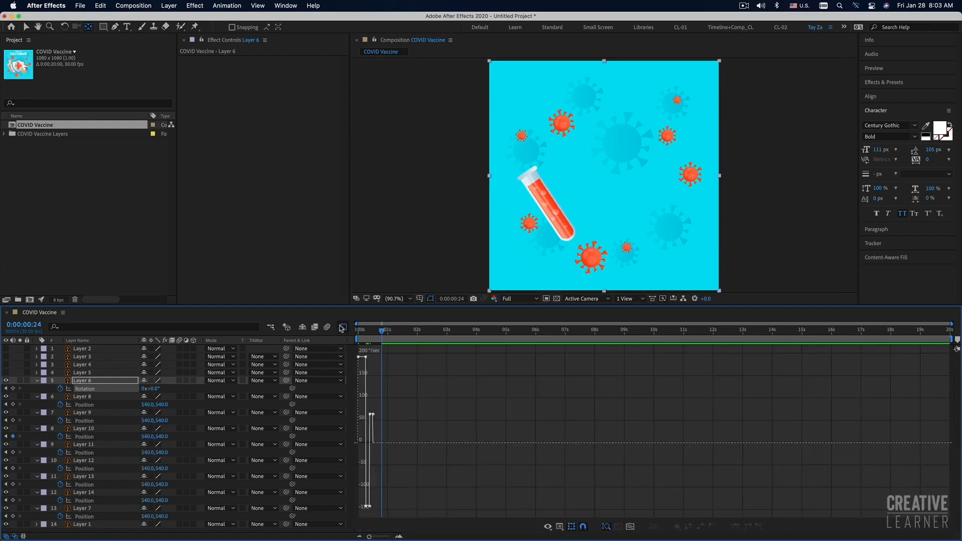
click(630, 526)
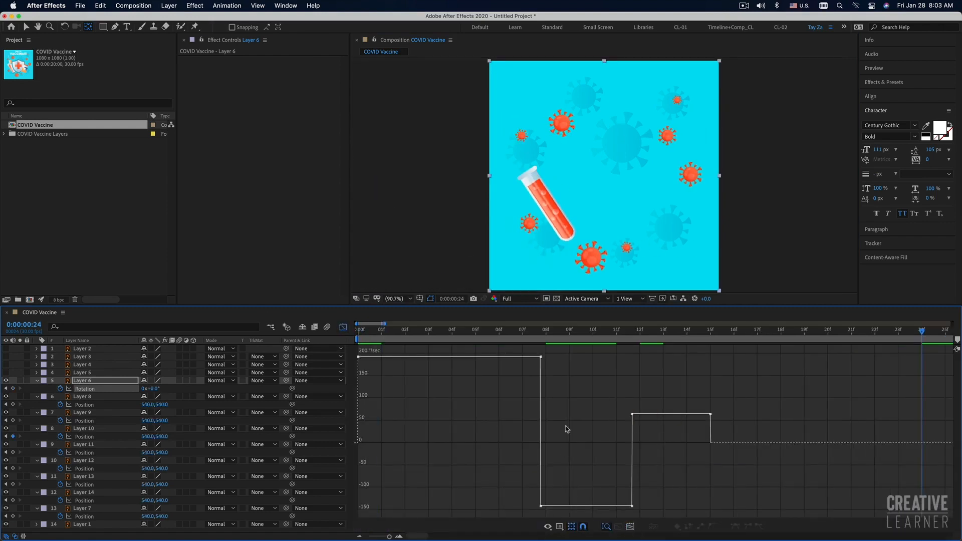
click(343, 327)
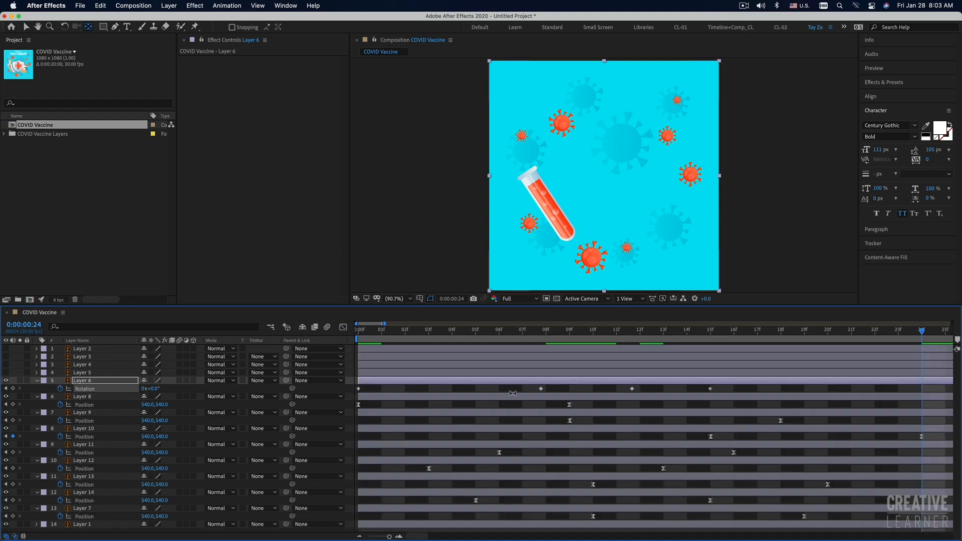
scroll(512, 394, down, 10)
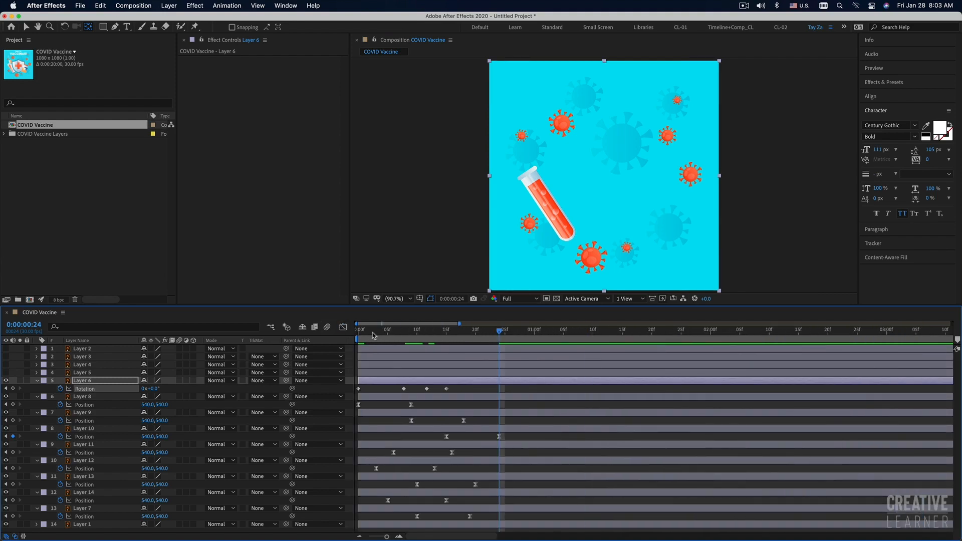
drag(372, 332, 334, 342)
drag(457, 387, 353, 395)
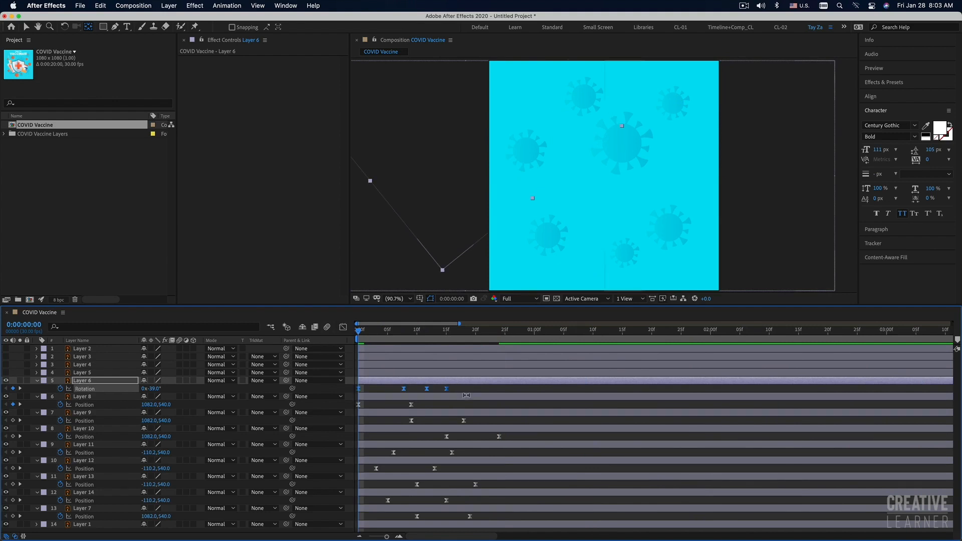
key(space)
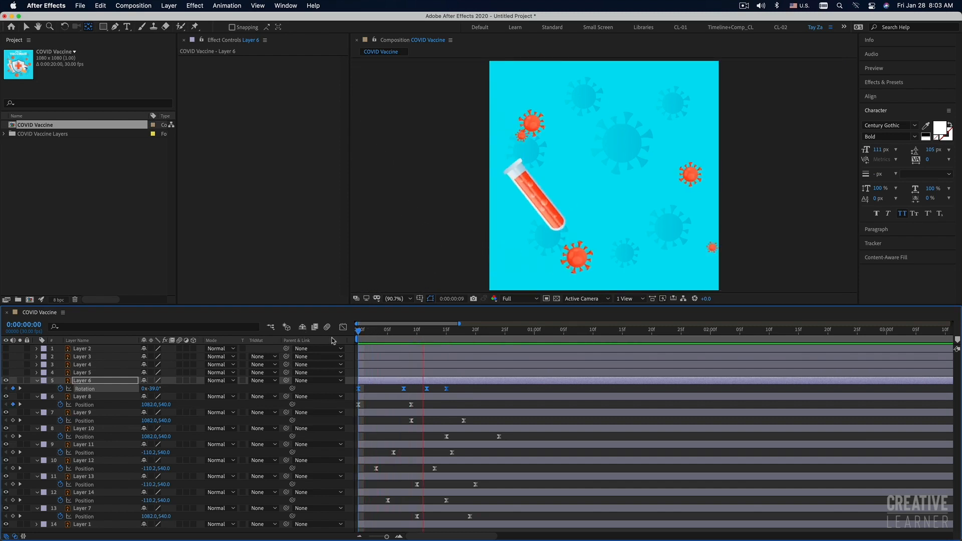
key(space)
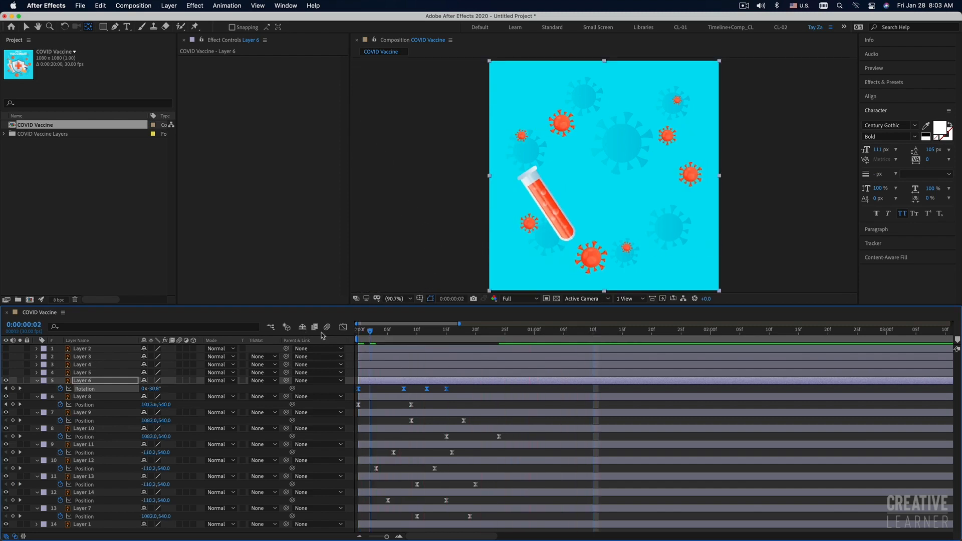
key(space)
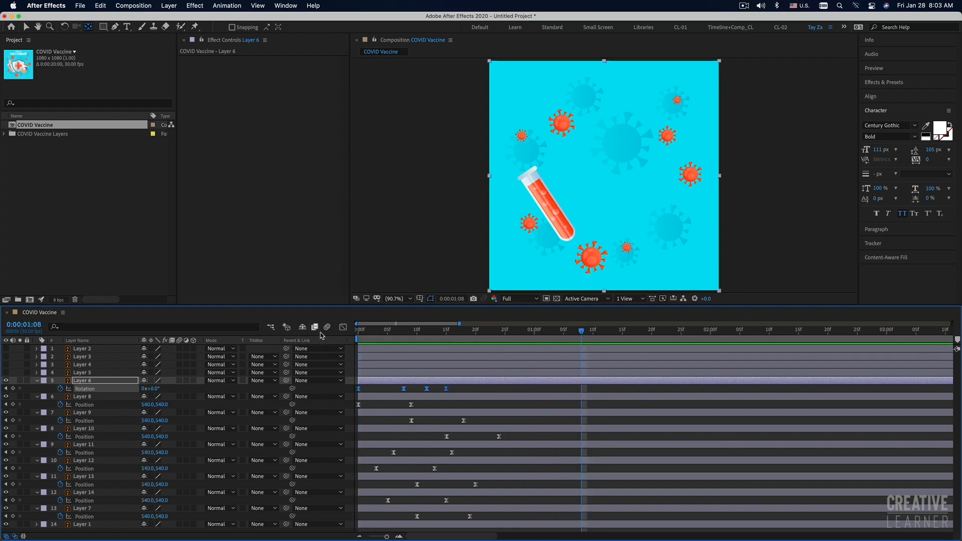
Play back the composition to check the test tube's eased swing.
key(space)
key(space)
key(space)
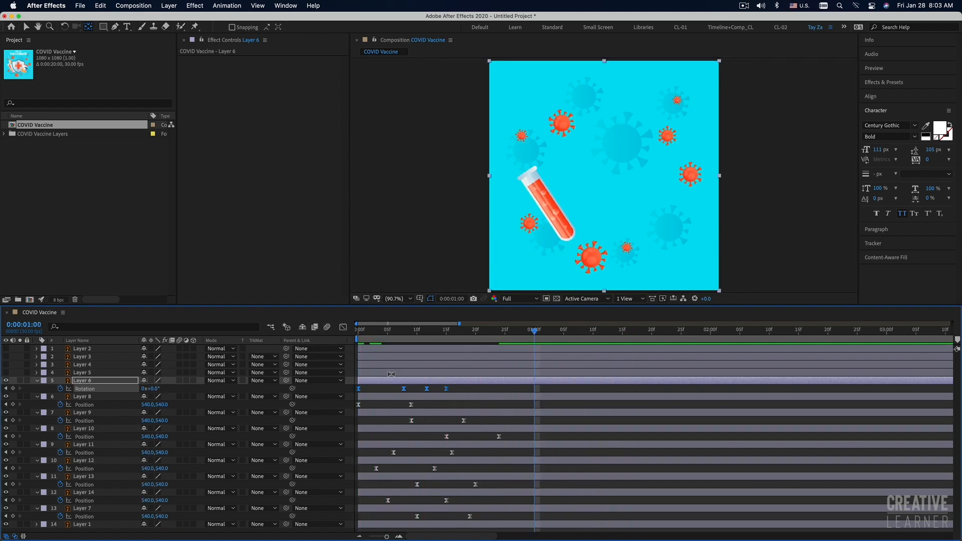
Show Layer 5, the syringe, with its Rotation property, and move its anchor point outside the composition's lower-left corner.
click(392, 374)
click(6, 373)
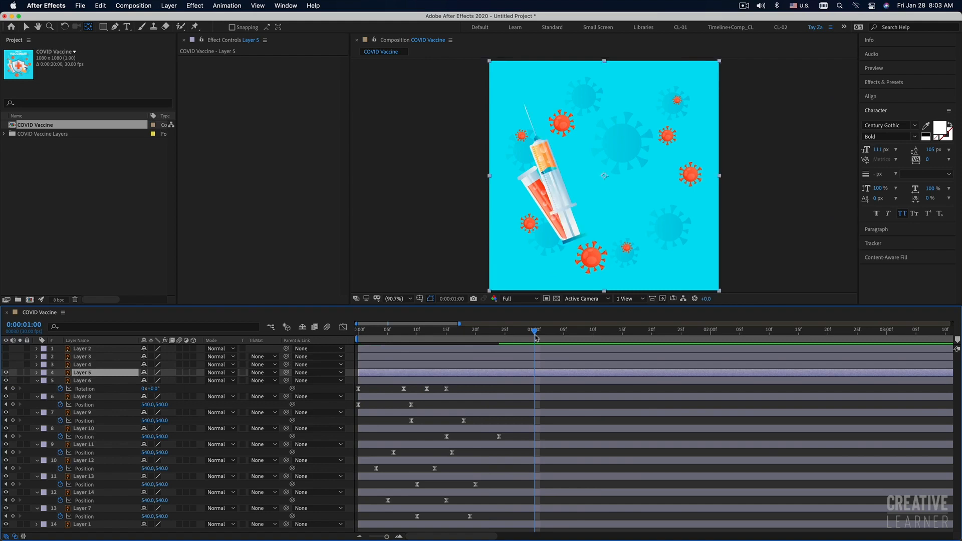
key(v)
scroll(510, 237, down, 1)
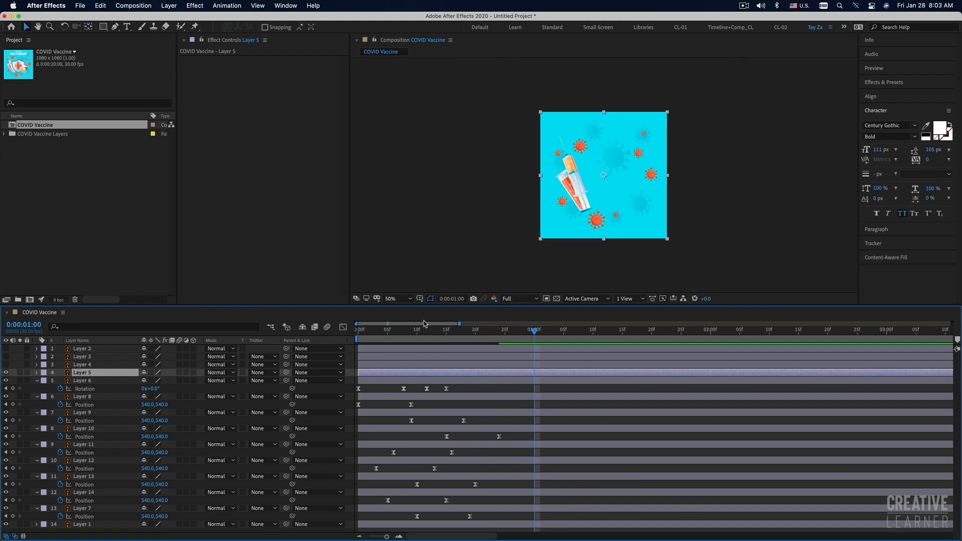
key(r)
click(88, 27)
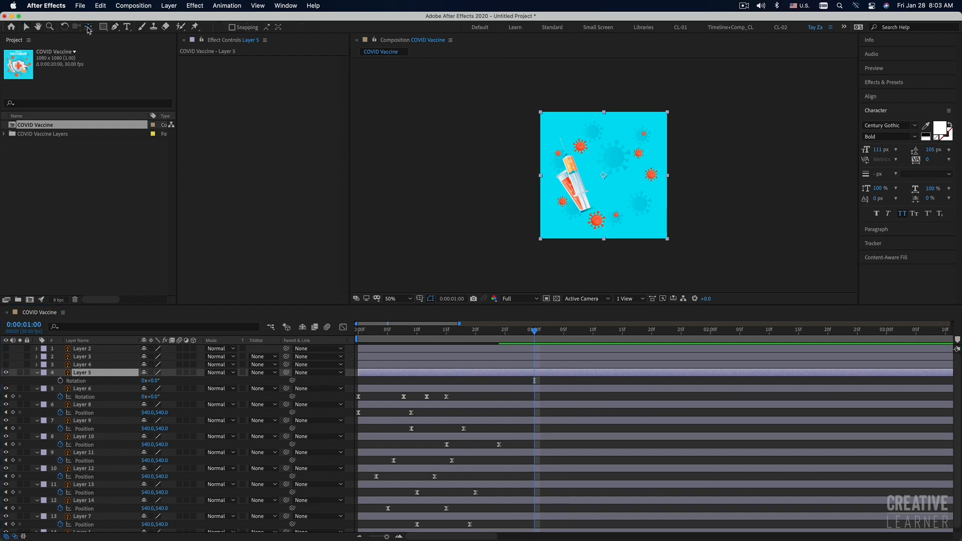
click(604, 177)
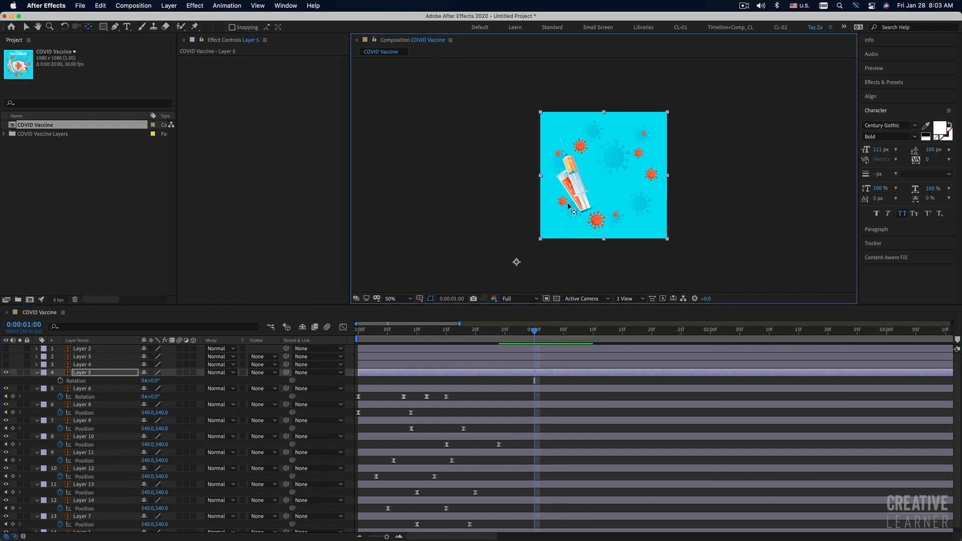
drag(516, 261, 509, 264)
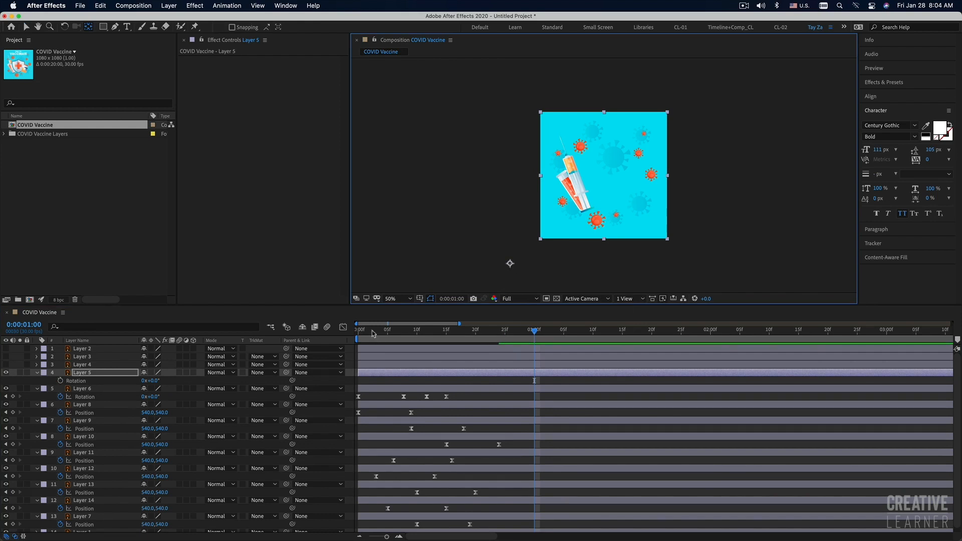
Copy Layer 6's four Rotation keyframes onto Layer 5 at 0 seconds and preview the motion.
drag(366, 331, 353, 333)
drag(456, 394, 352, 400)
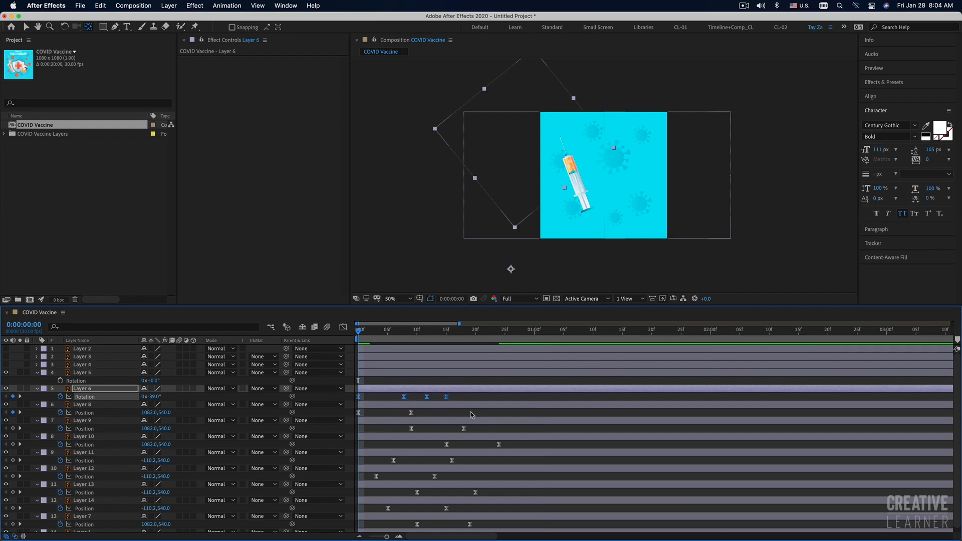
click(396, 373)
drag(364, 332, 346, 333)
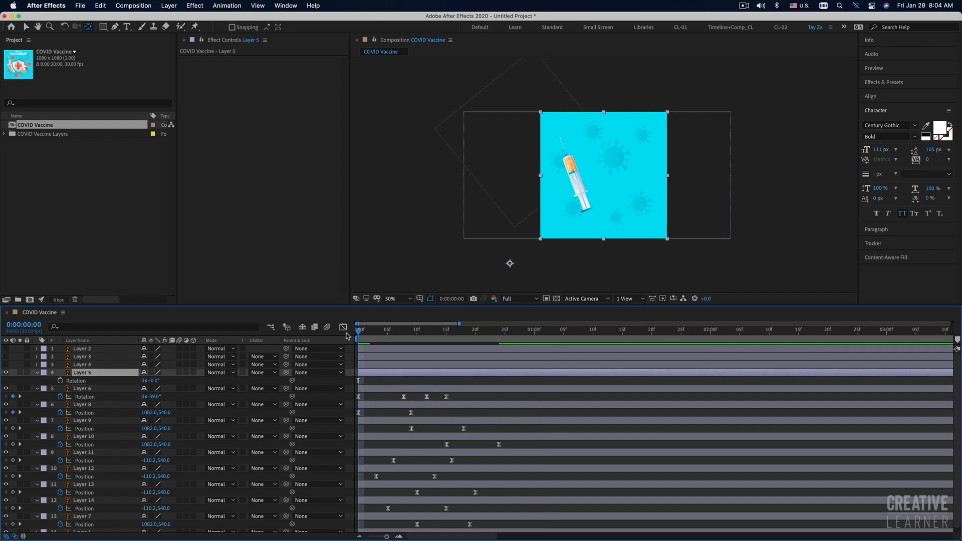
key(super+v)
key(space)
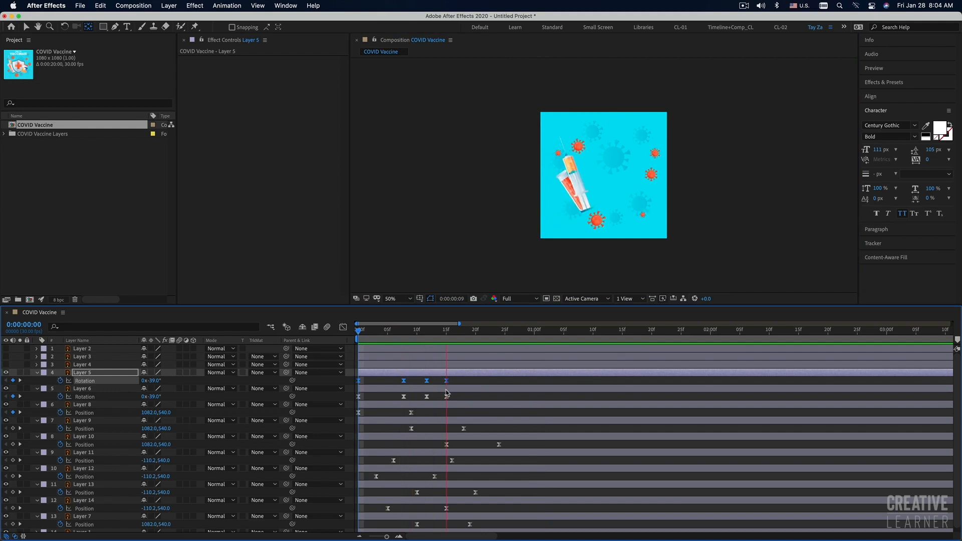
key(space)
Shift Layer 5's four pasted Rotation keyframes to start at frame 2 and preview the offset.
key(v)
drag(456, 379, 373, 341)
key(space)
key(space)
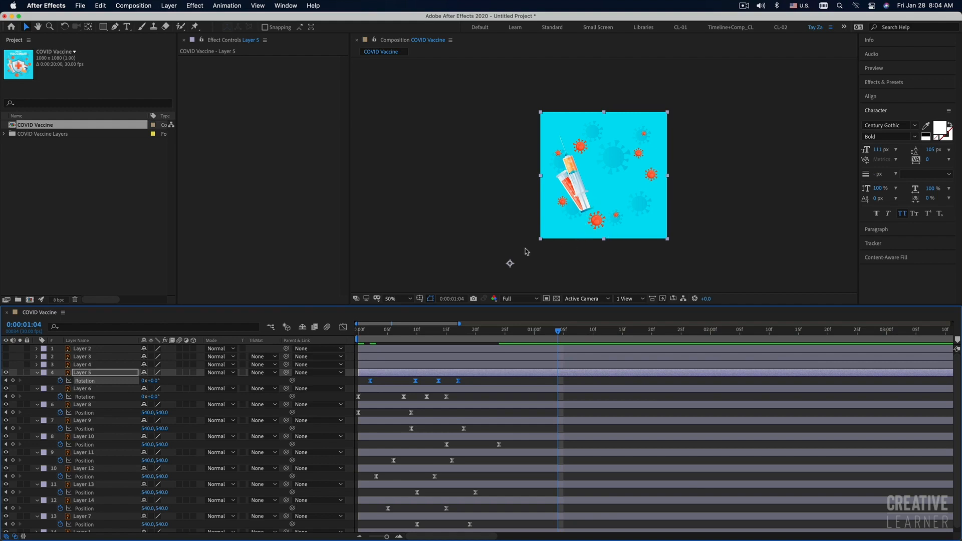
Try Time-Reverse Keyframes on Layer 5's Rotation keyframes and play the animation from the start.
right_click(459, 382)
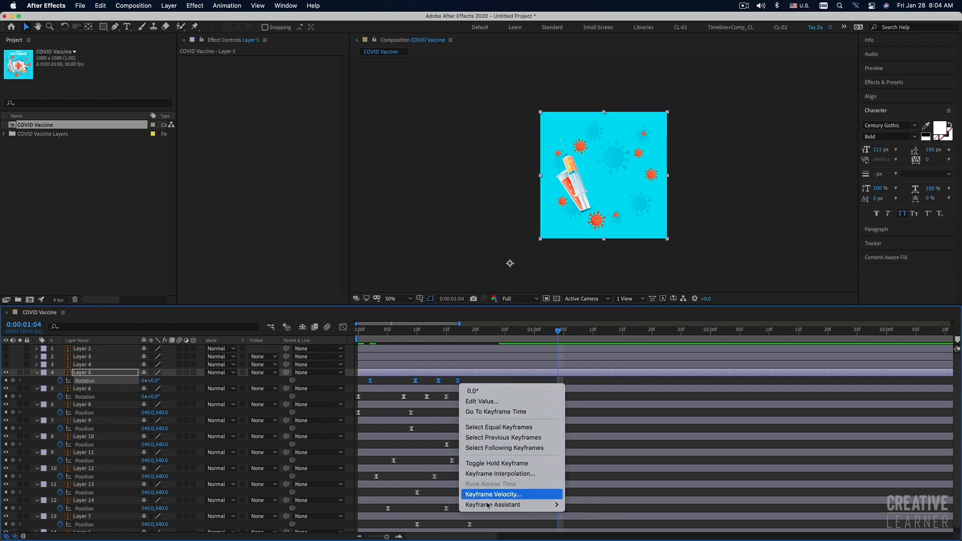
mouse_move(488, 505)
click(586, 531)
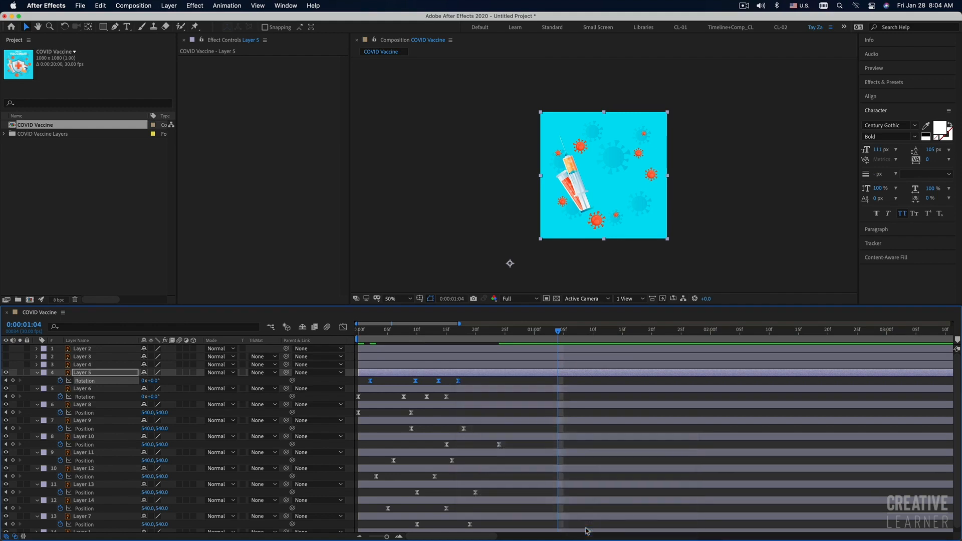
drag(368, 337, 317, 335)
key(space)
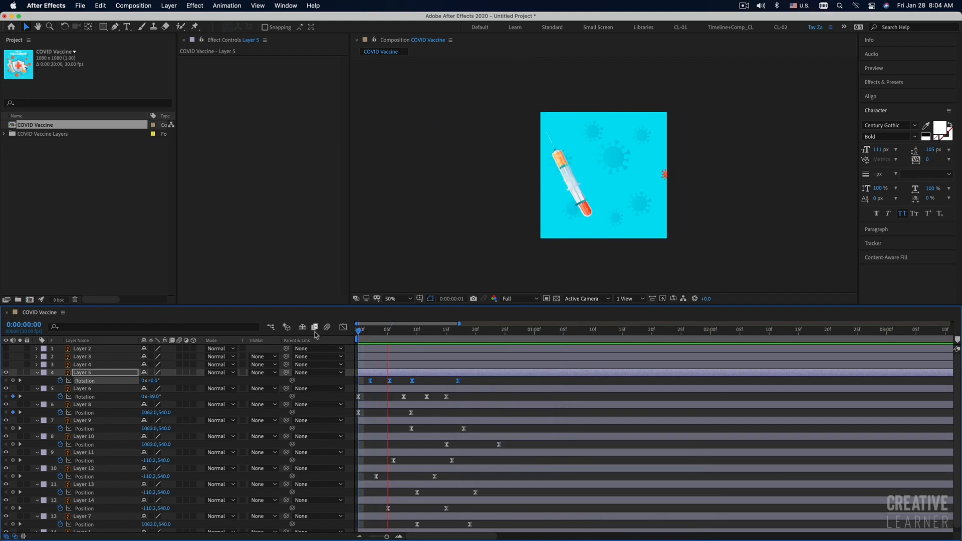
key(space)
Undo the reversal and shift of Layer 5's keyframes, and clear its pasted Rotation animation.
key(super+z)
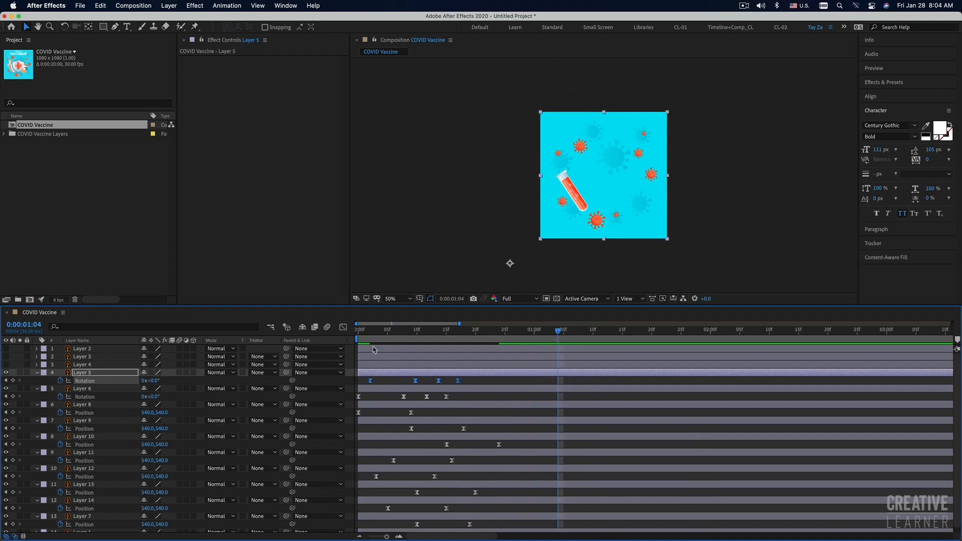
key(super+z)
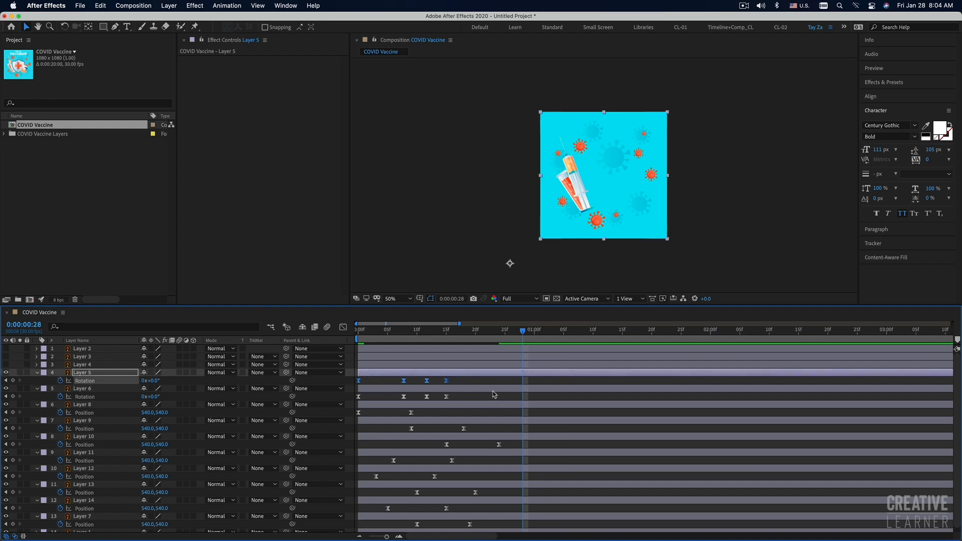
click(61, 380)
key(Page_Down)
key(Page_Down)
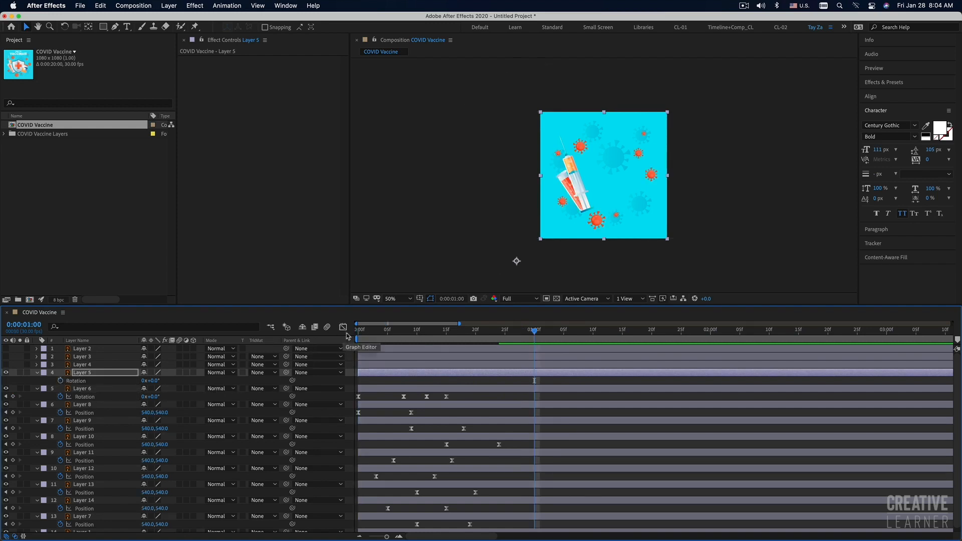
Play the composition from the start with the syringe unanimated.
key(Home)
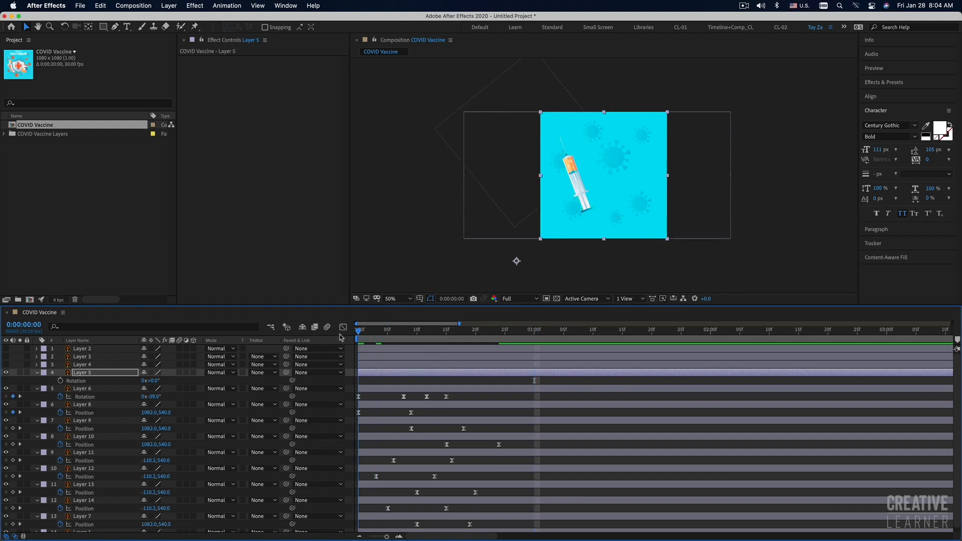
key(space)
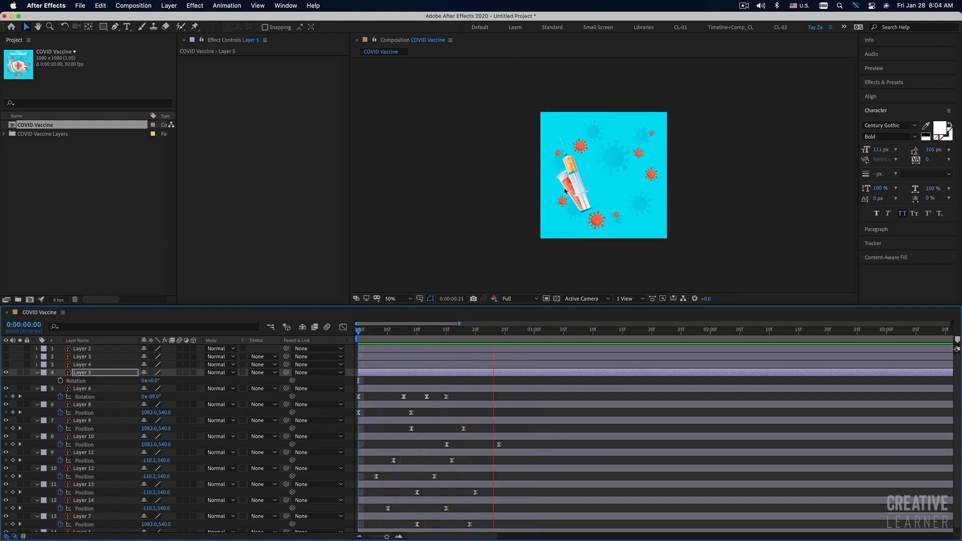
key(space)
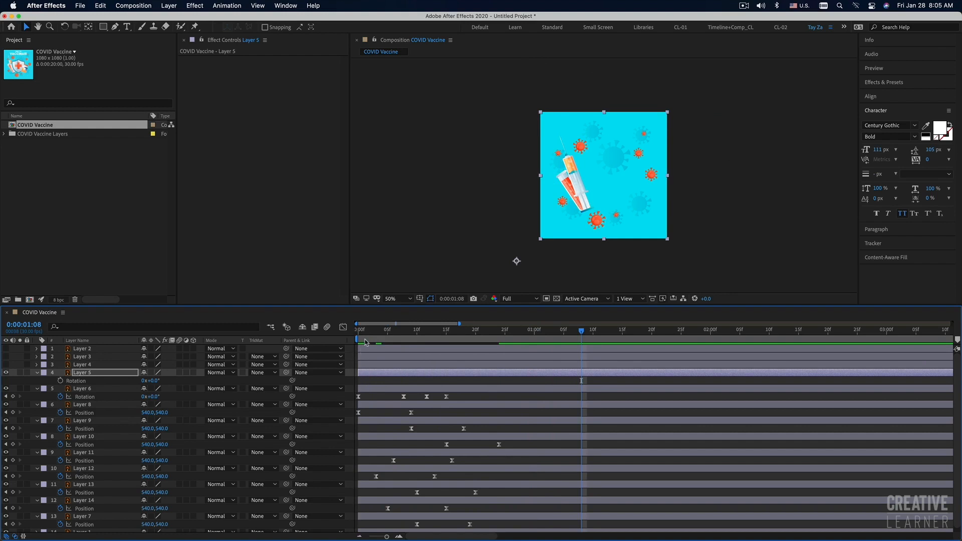
Keyframe Layer 5's Rotation at 66° at 0 seconds and 0° at frame 15.
drag(369, 331, 357, 332)
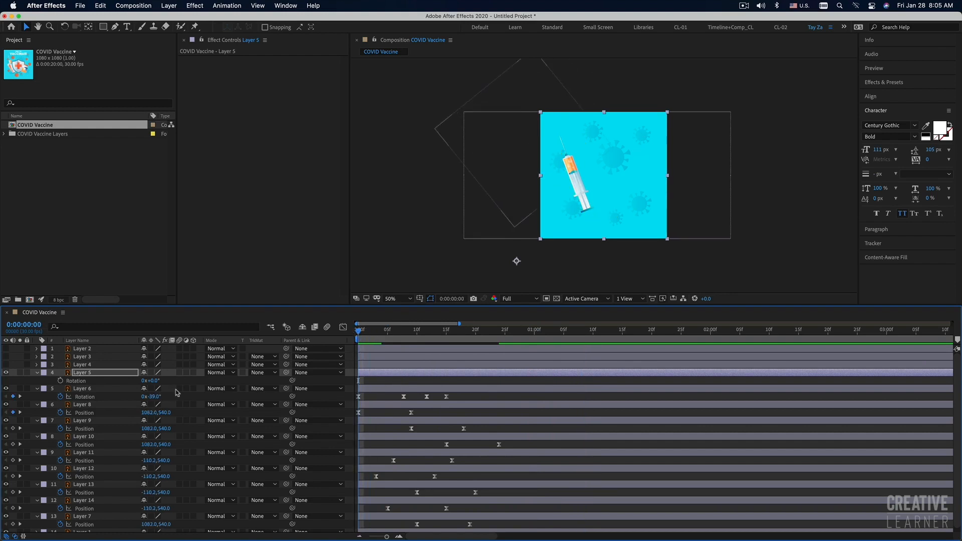
click(61, 380)
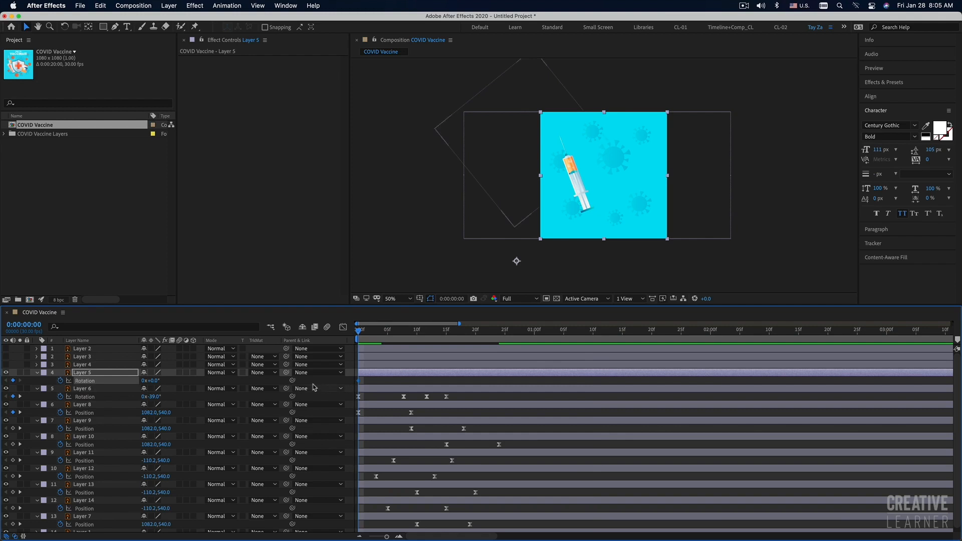
drag(360, 383, 411, 384)
drag(155, 384, 186, 381)
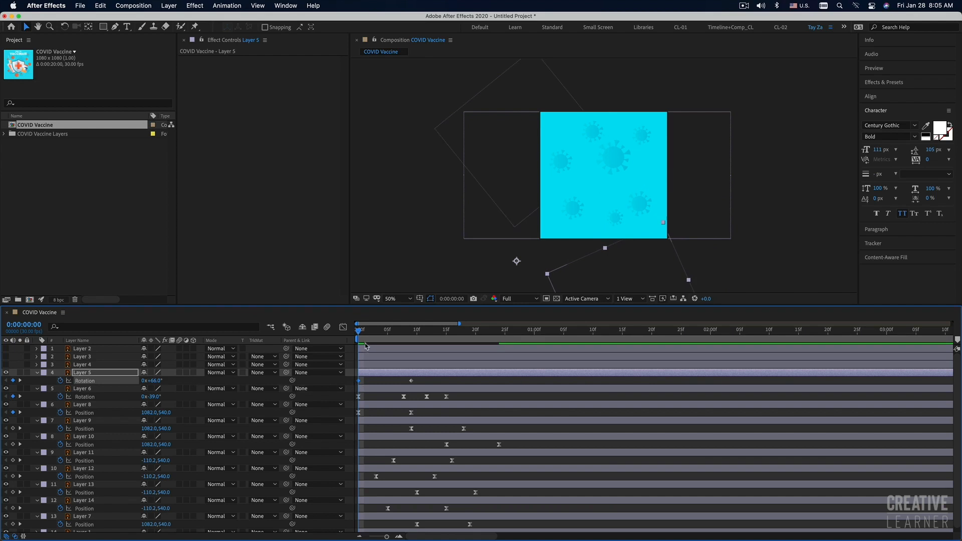
drag(359, 333, 392, 334)
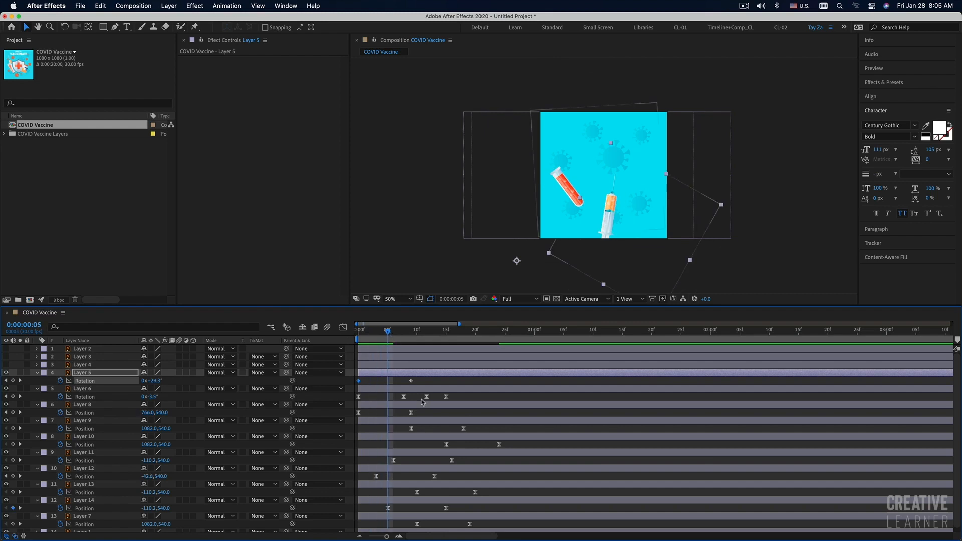
drag(411, 381, 447, 382)
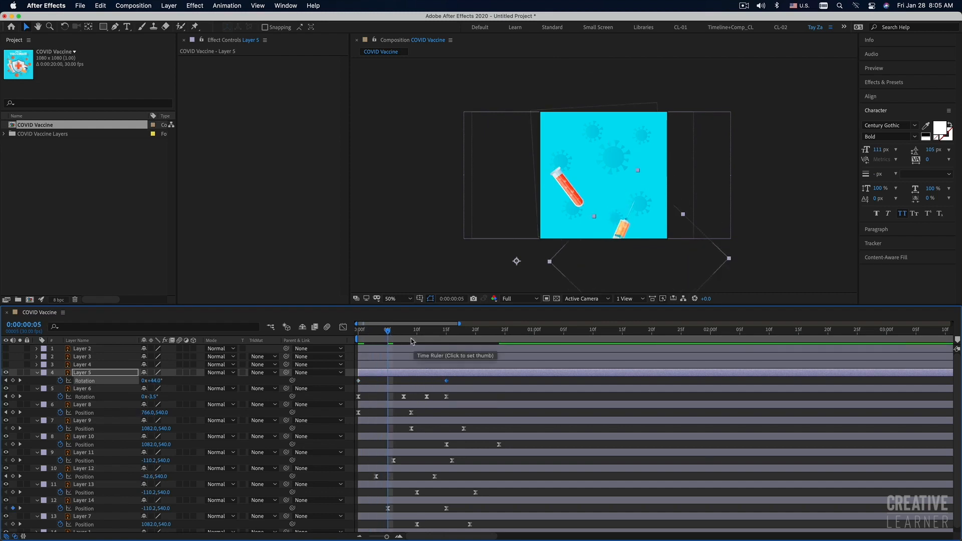
Add Layer 5 Rotation keyframes of -2.2° at frame 8 and 15.7° at frame 12.
drag(389, 333, 407, 335)
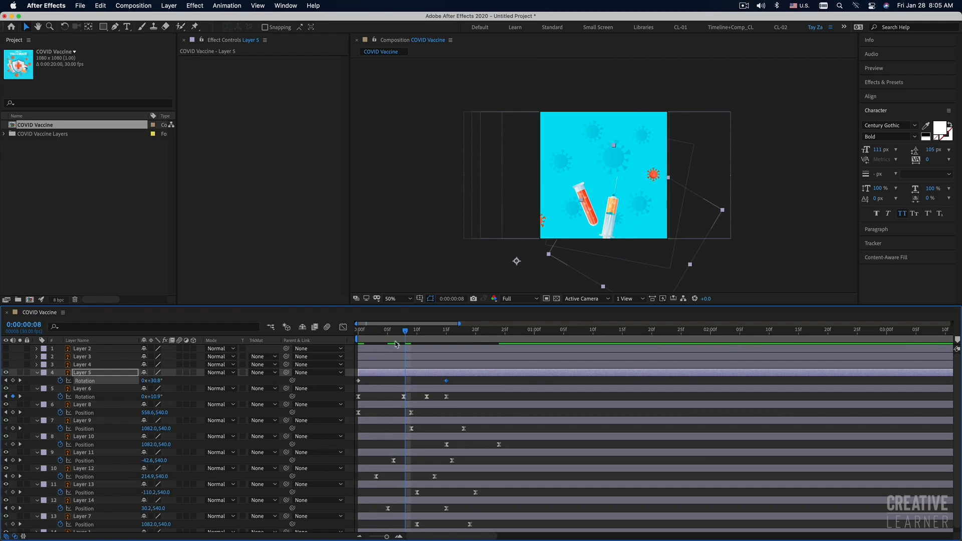
drag(156, 380, 143, 381)
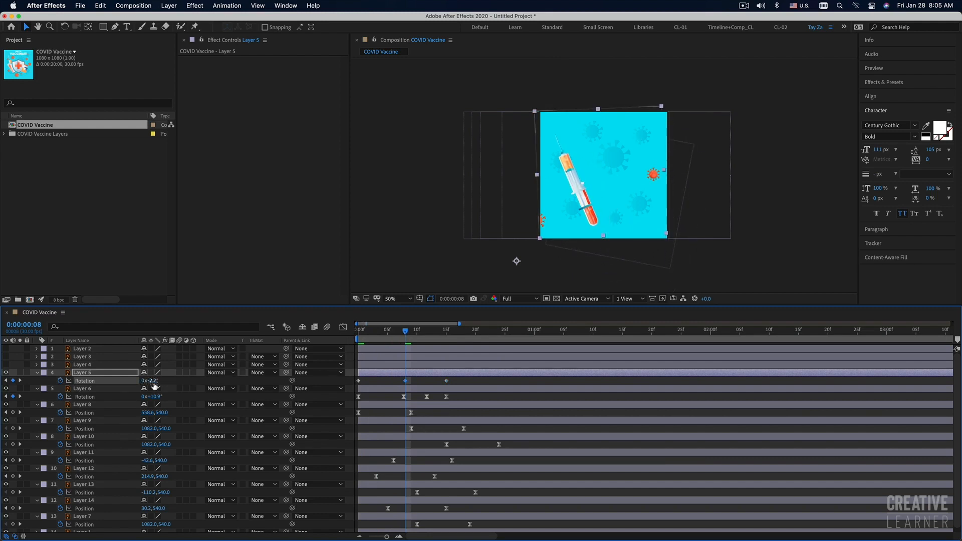
drag(404, 332, 425, 335)
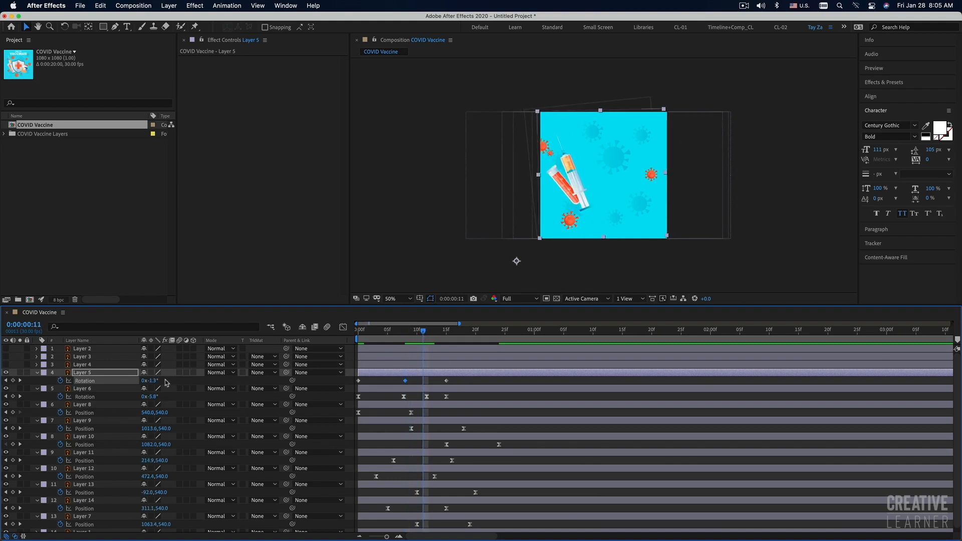
drag(156, 383, 158, 381)
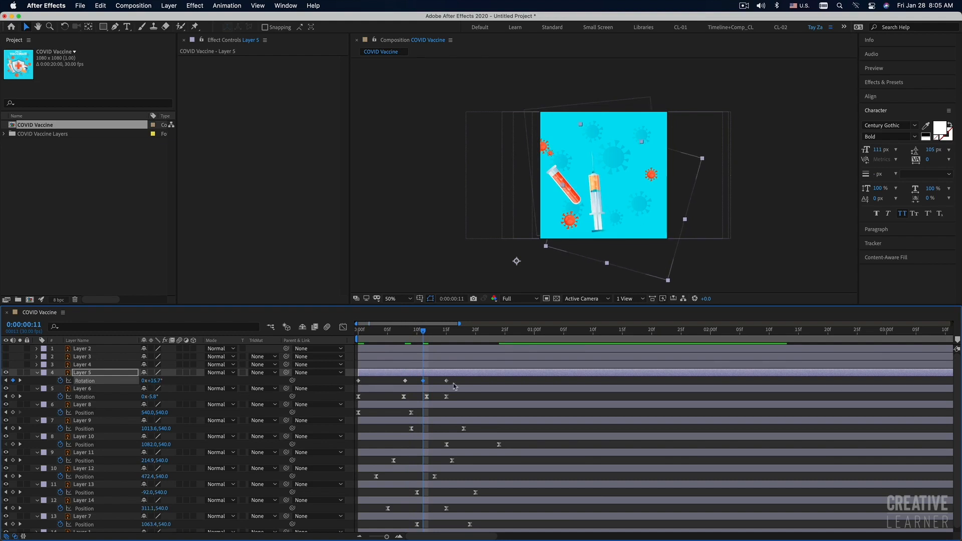
drag(424, 382, 429, 381)
Preview the syringe's swing from the start of the composition.
key(Home)
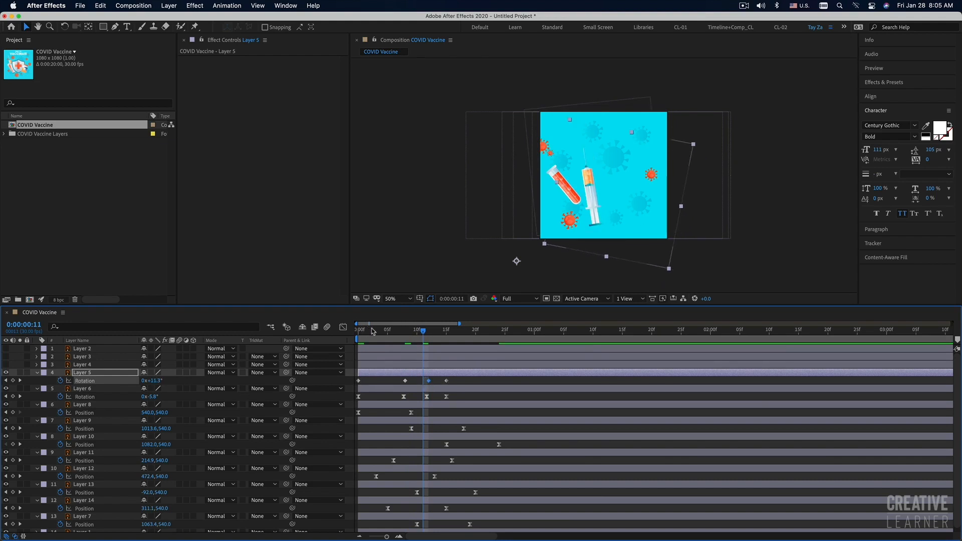
key(space)
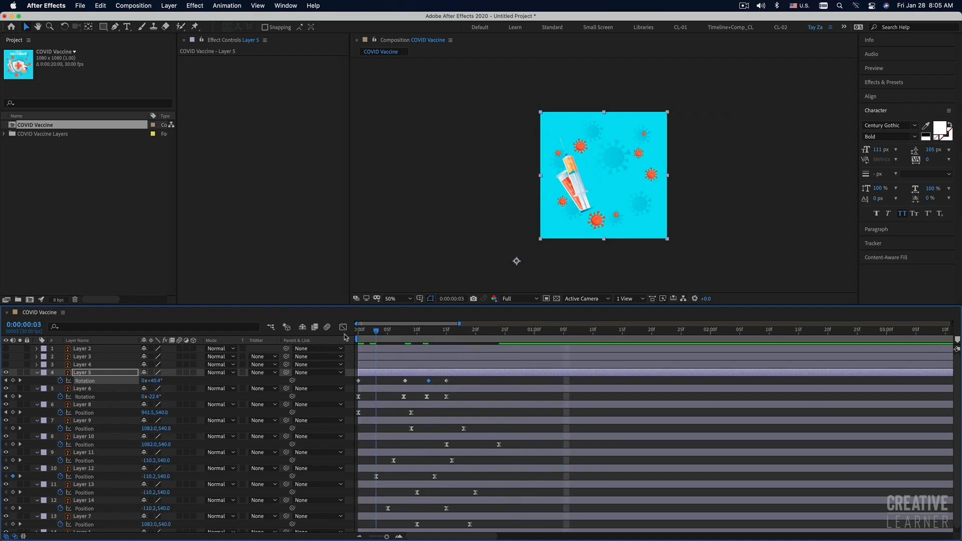
key(space)
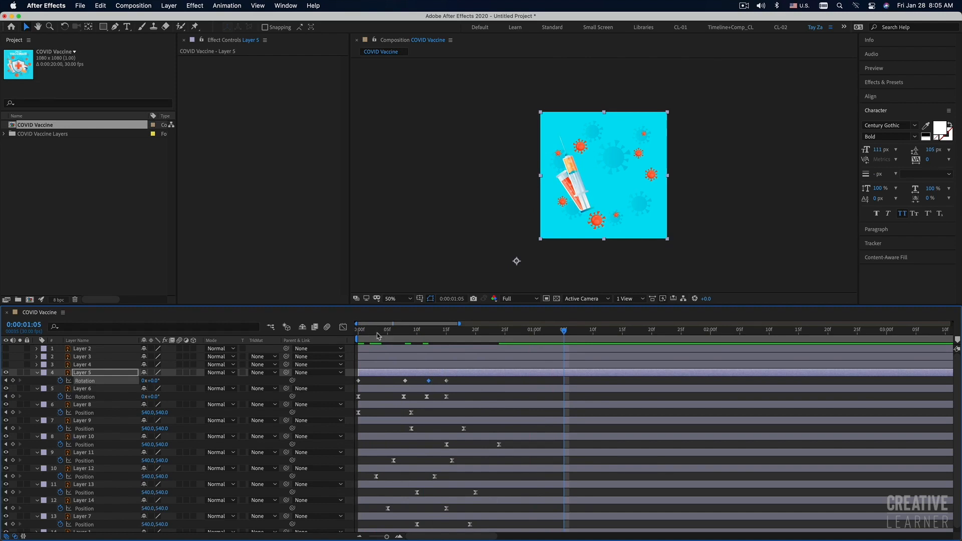
key(space)
Move Layer 5's last two Rotation keyframes to frames 13 and 18 and preview the new timing.
key(space)
mouse_move(446, 381)
mouse_down()
mouse_move(463, 381)
mouse_move(434, 381)
mouse_up()
key(space)
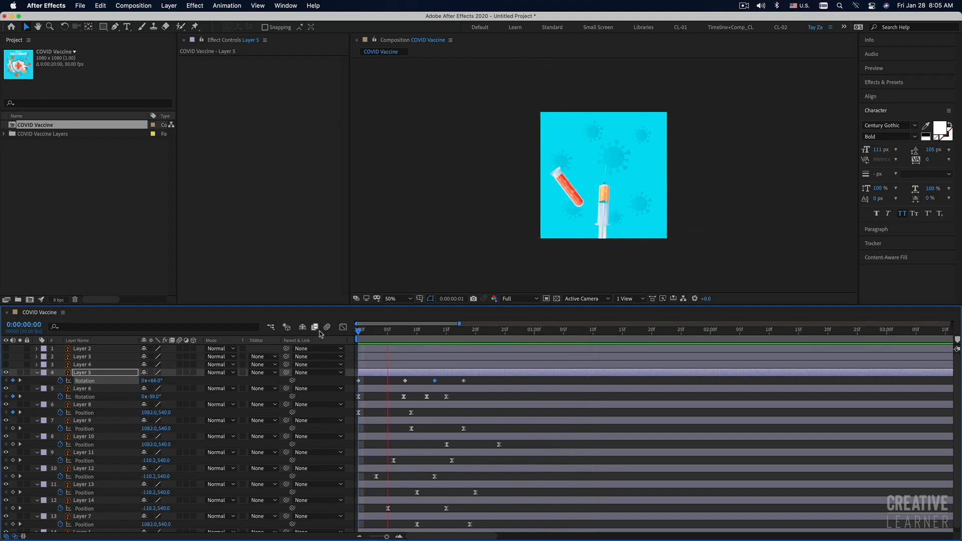
key(space)
Apply Easy Ease to all four of Layer 5's Rotation keyframes and preview the swing.
drag(483, 379, 347, 389)
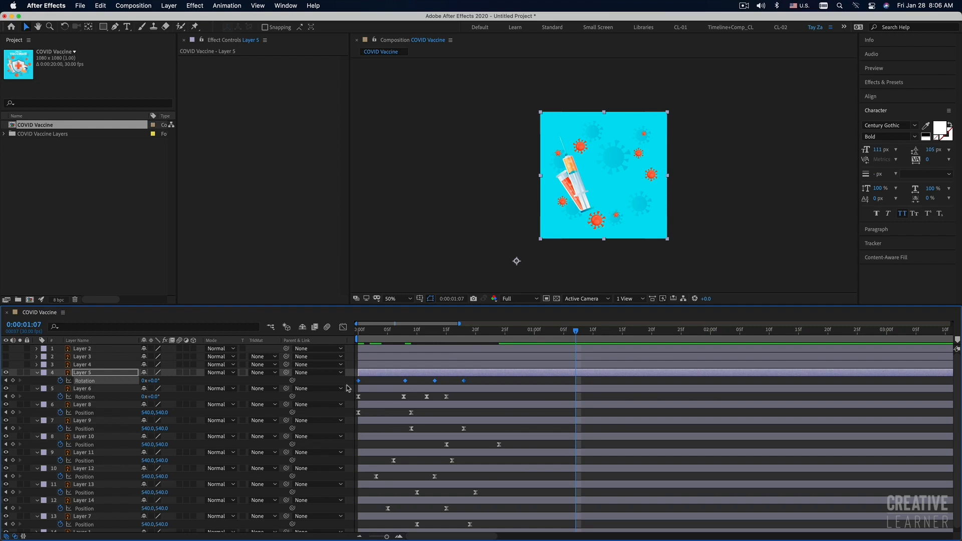
key(space)
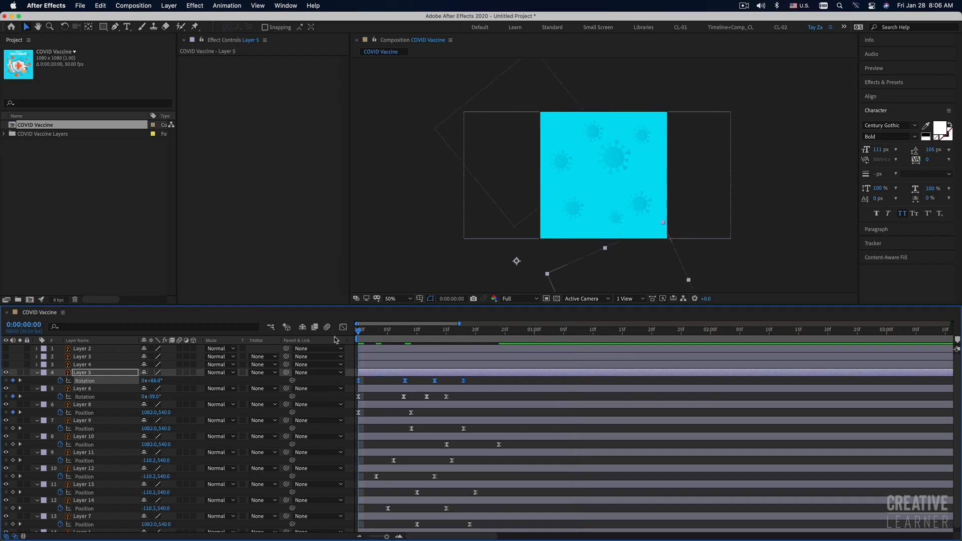
key(space)
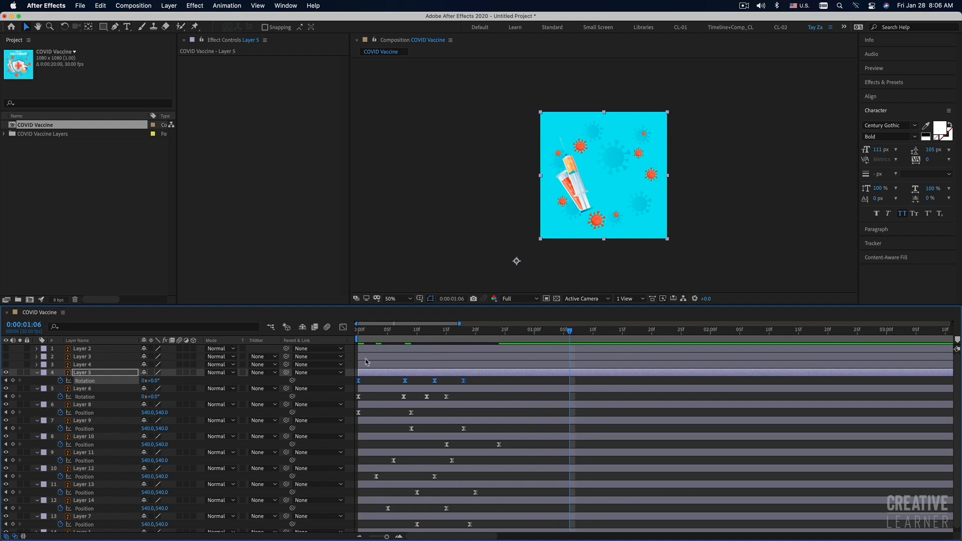
Shift Layer 5's four Rotation keyframes two frames later so the swing starts at frame 2, and preview it.
drag(359, 384, 369, 384)
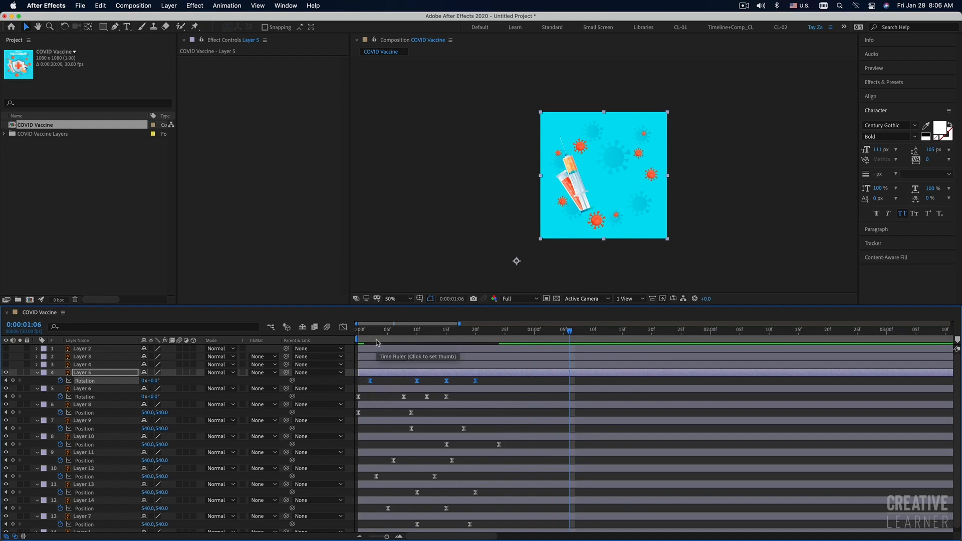
key(Home)
key(space)
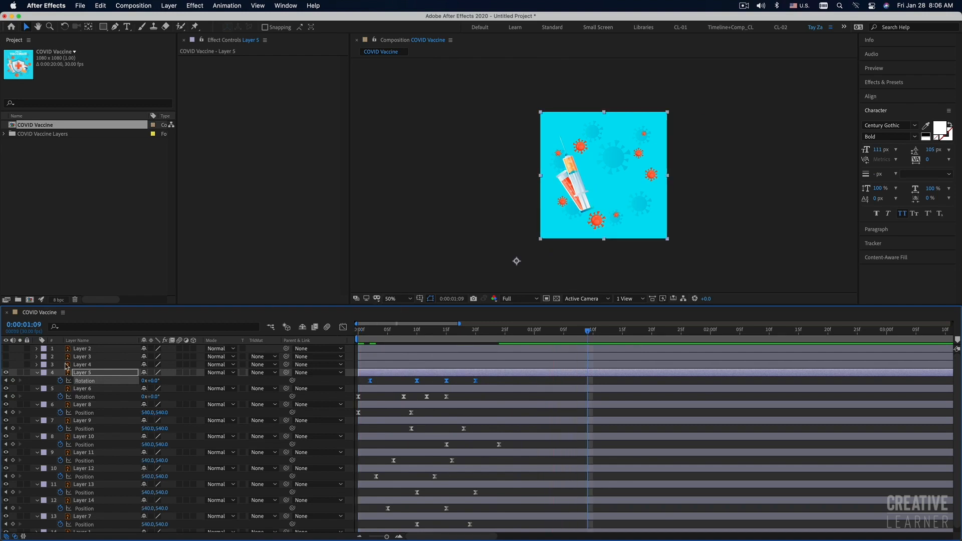
Show Layer 4, the shield, and give it a 0° Rotation keyframe at frame 20.
click(6, 365)
click(82, 365)
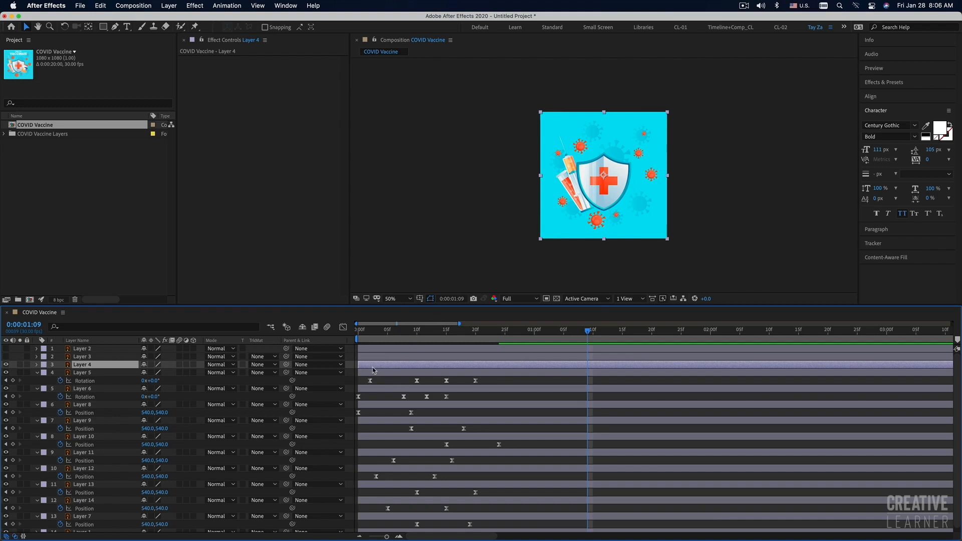
key(alt+shift+r)
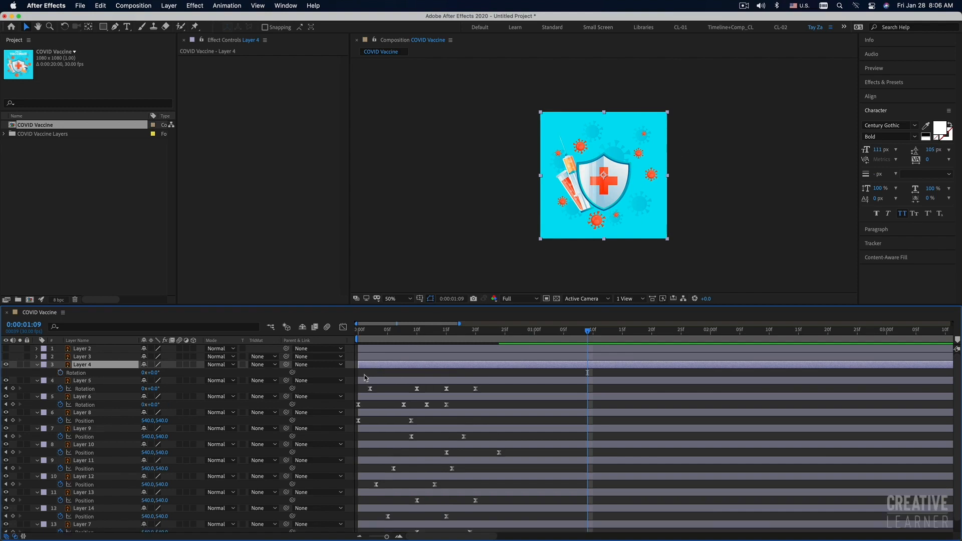
drag(372, 332, 356, 332)
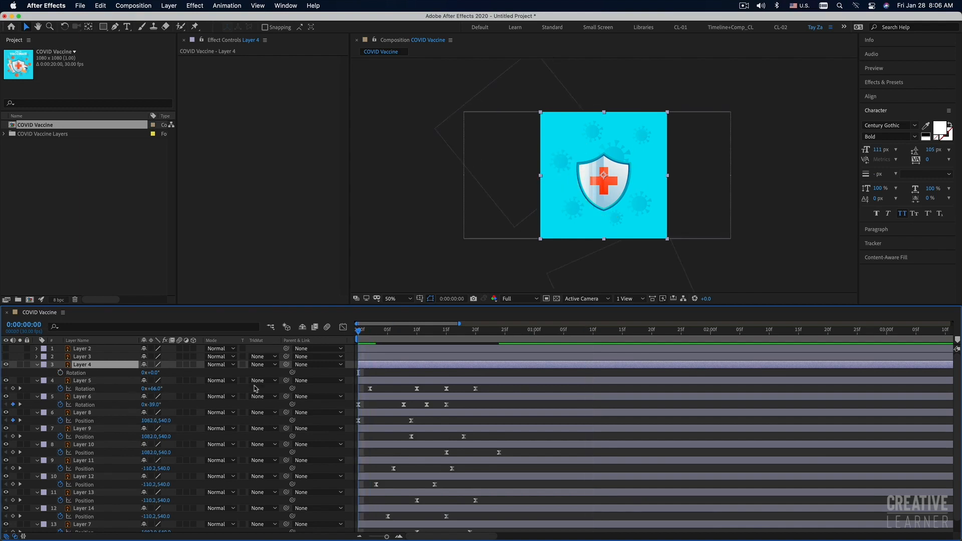
click(60, 372)
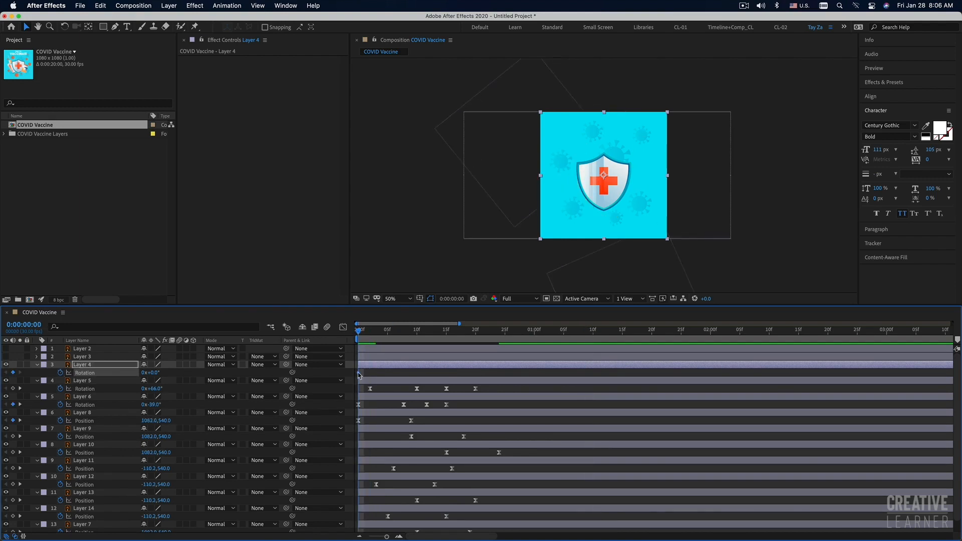
drag(370, 372, 475, 373)
Move Layer 4's anchor point outside the artwork's lower-right corner and set its Rotation to 49° at frame 0.
click(89, 28)
drag(606, 179, 710, 273)
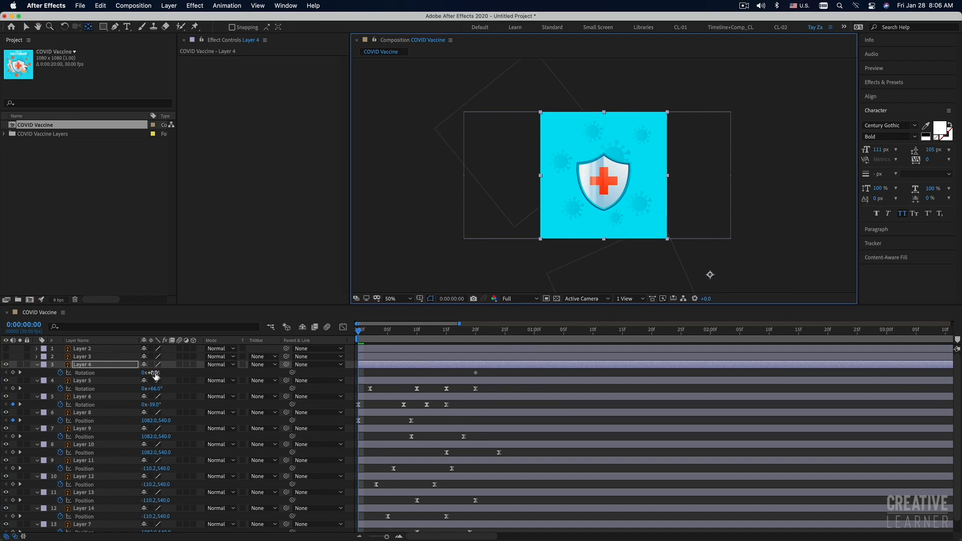
drag(155, 374, 178, 373)
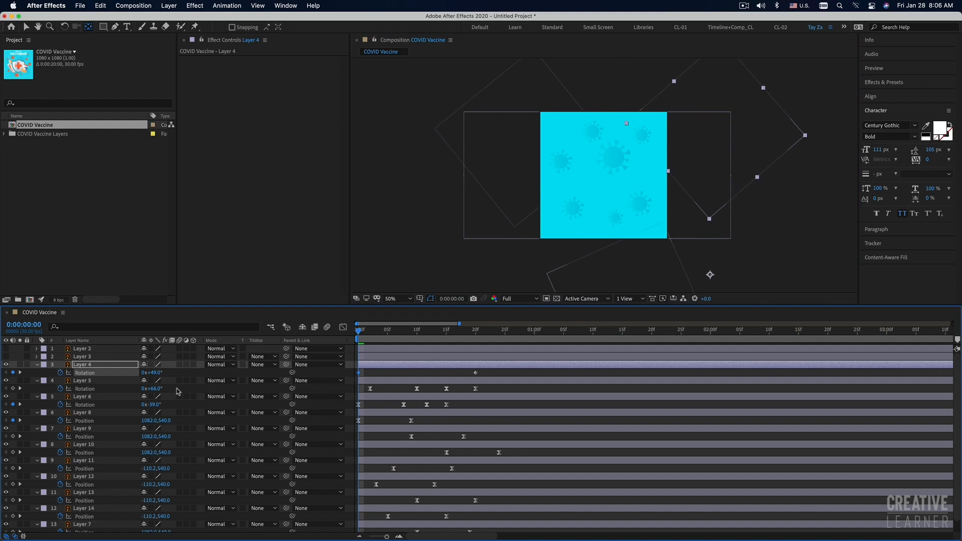
Add Layer 4 Rotation keyframes of -11.4° at frame 12 and 9.3° at frame 16, and preview the swing.
drag(364, 331, 423, 334)
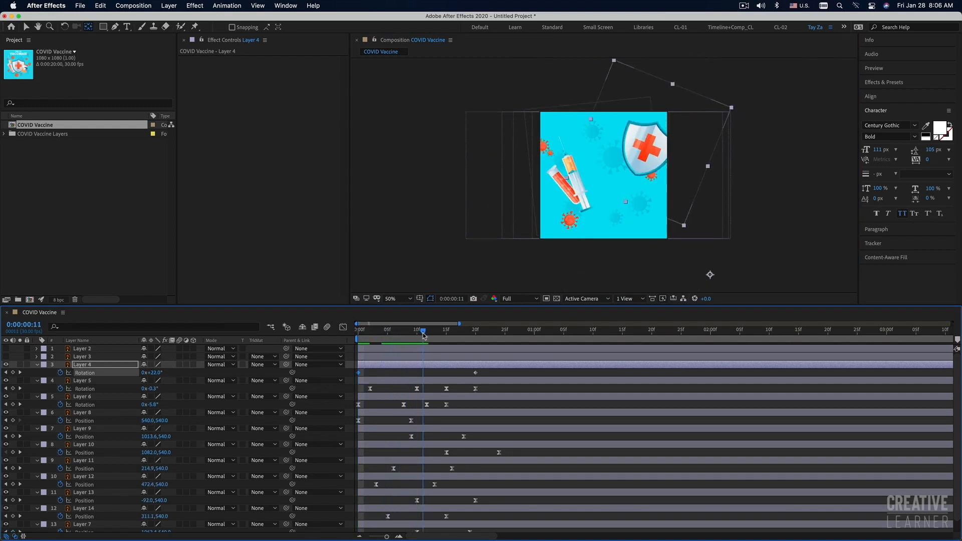
drag(424, 335, 428, 335)
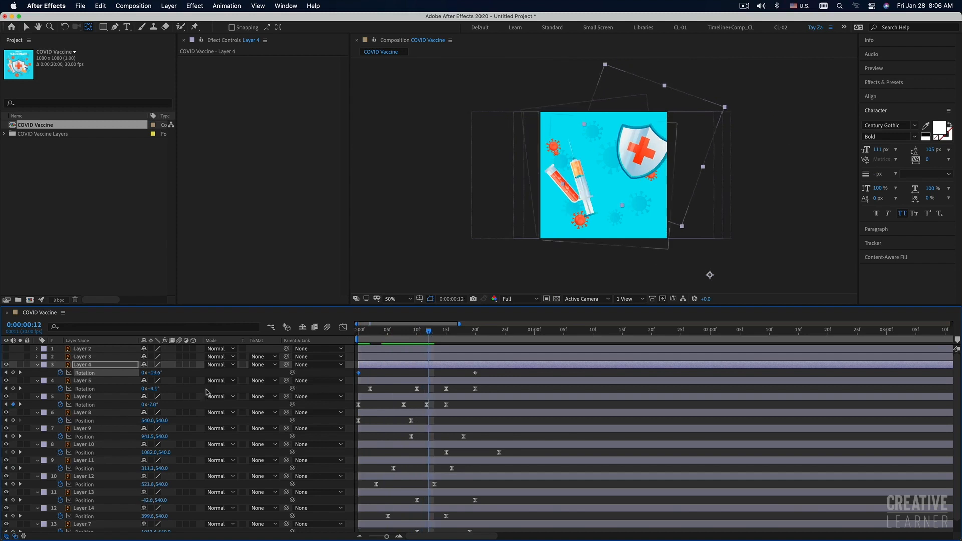
drag(157, 376, 148, 376)
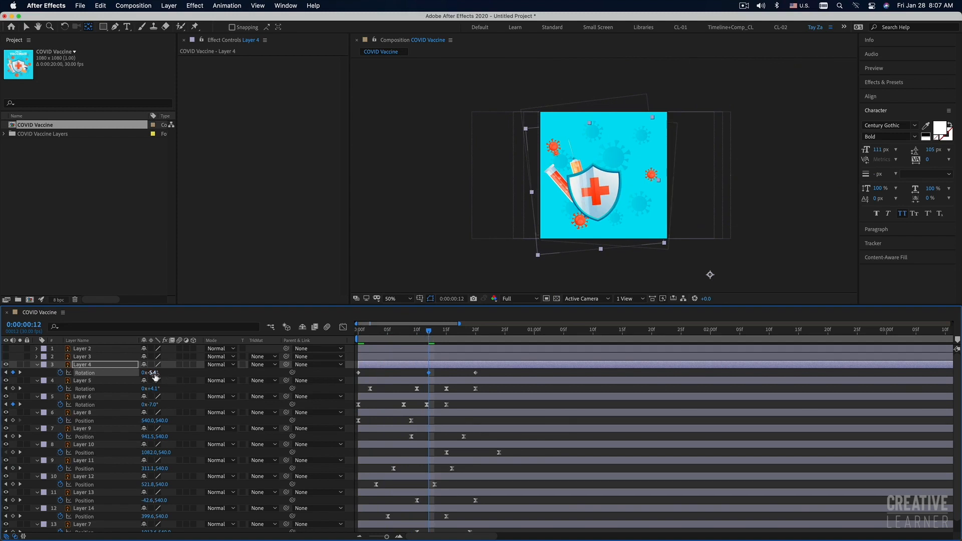
drag(156, 374, 153, 374)
drag(434, 334, 452, 332)
drag(155, 373, 161, 372)
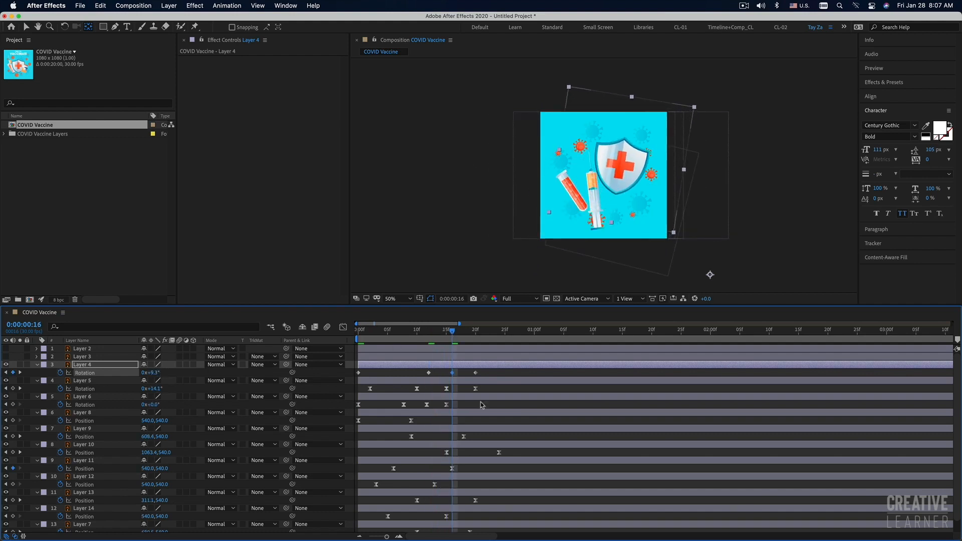
key(space)
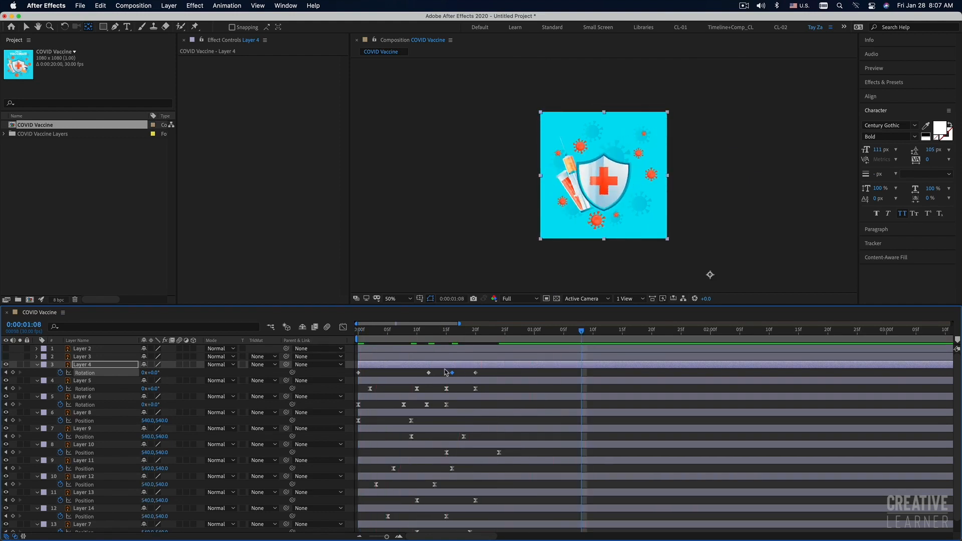
Apply Easy Ease to all four of Layer 4's Rotation keyframes and shift them two frames later to start at frame 2.
drag(491, 374, 325, 381)
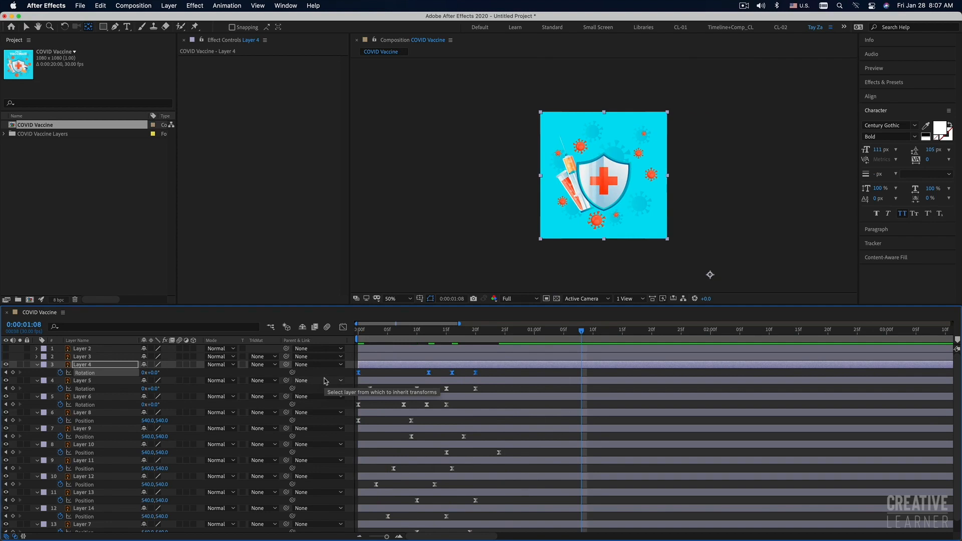
scroll(407, 374, right, 5)
scroll(406, 376, left, 5)
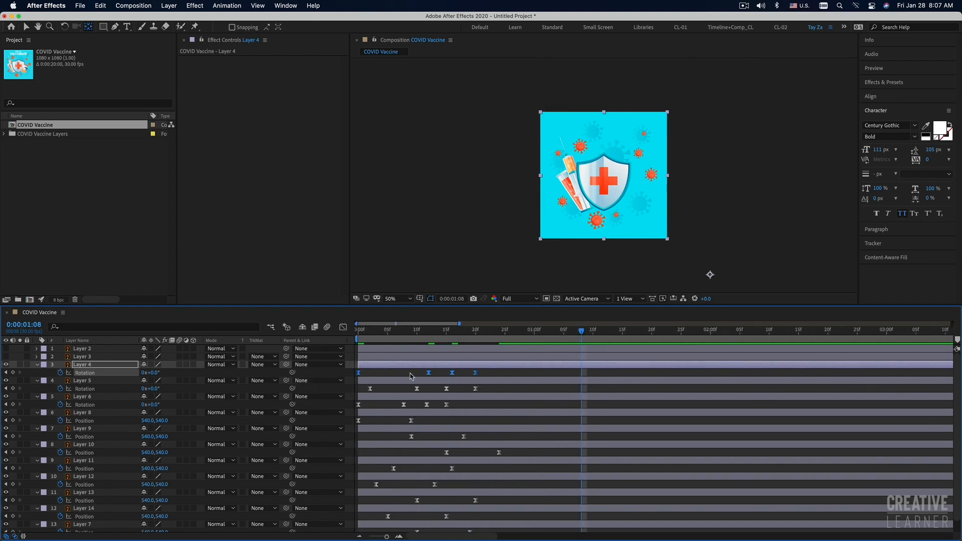
drag(359, 375, 370, 375)
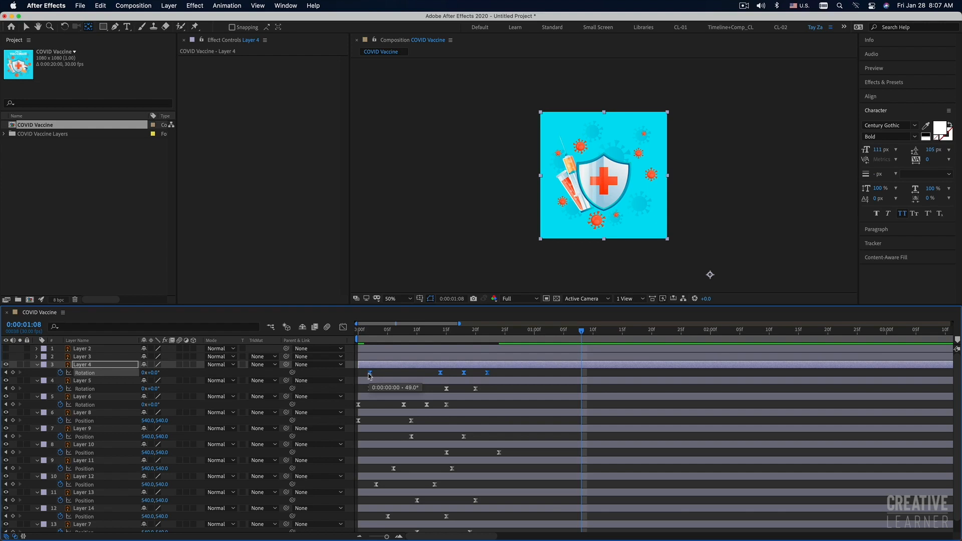
Preview the shield's eased swing several times from the start of the composition.
click(370, 331)
key(space)
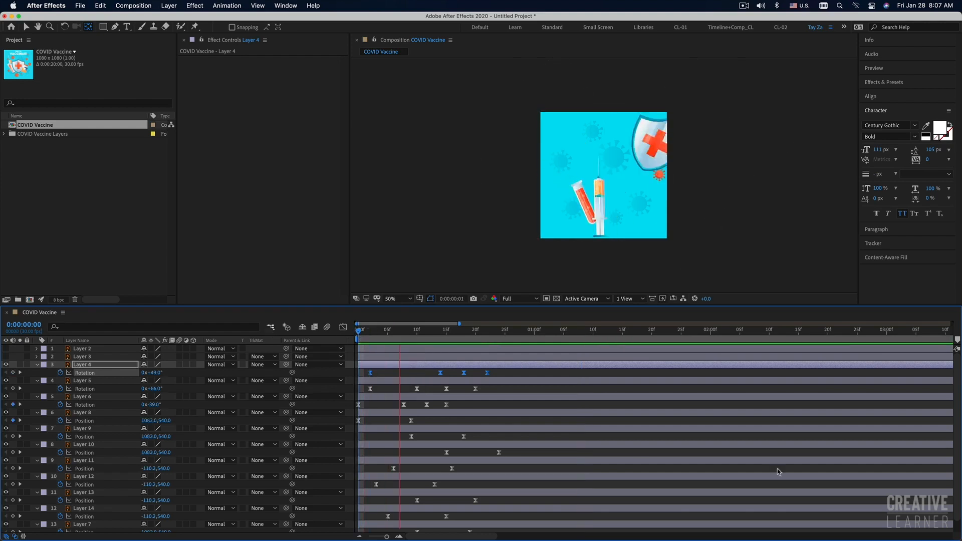
key(space)
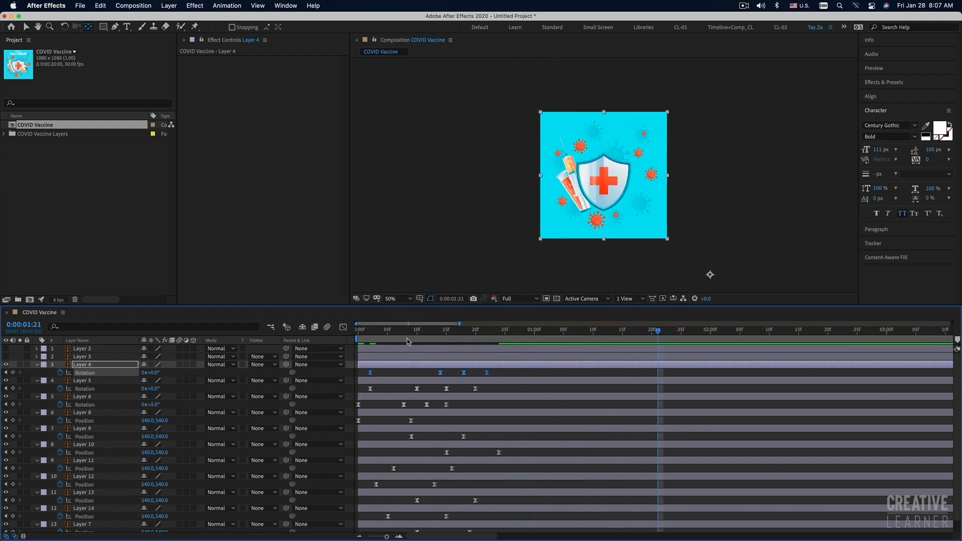
drag(368, 330, 330, 368)
key(space)
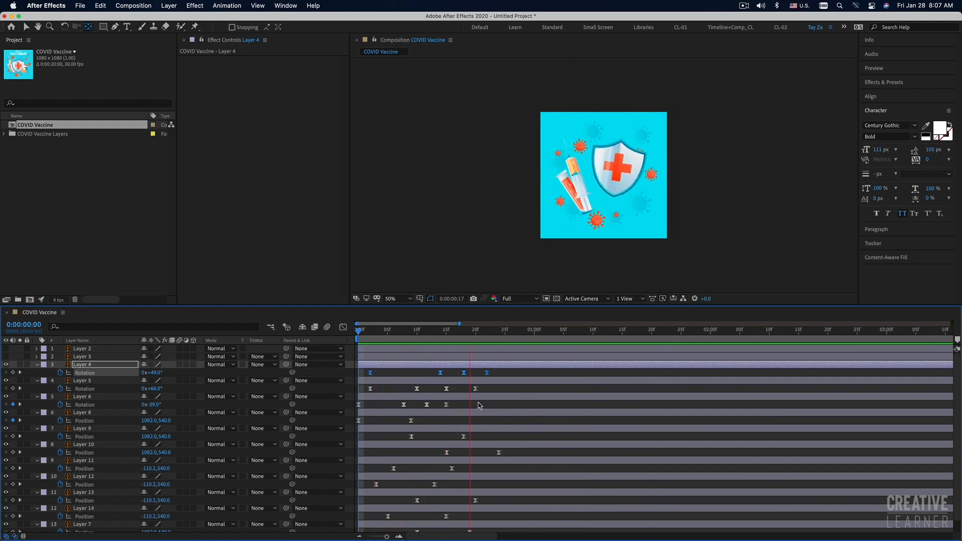
key(space)
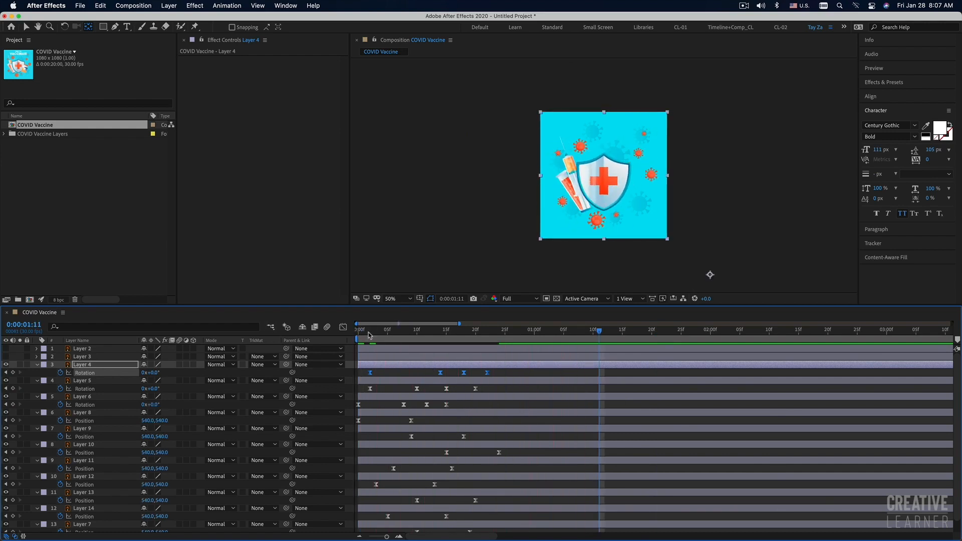
drag(368, 336, 324, 346)
key(space)
key(space)
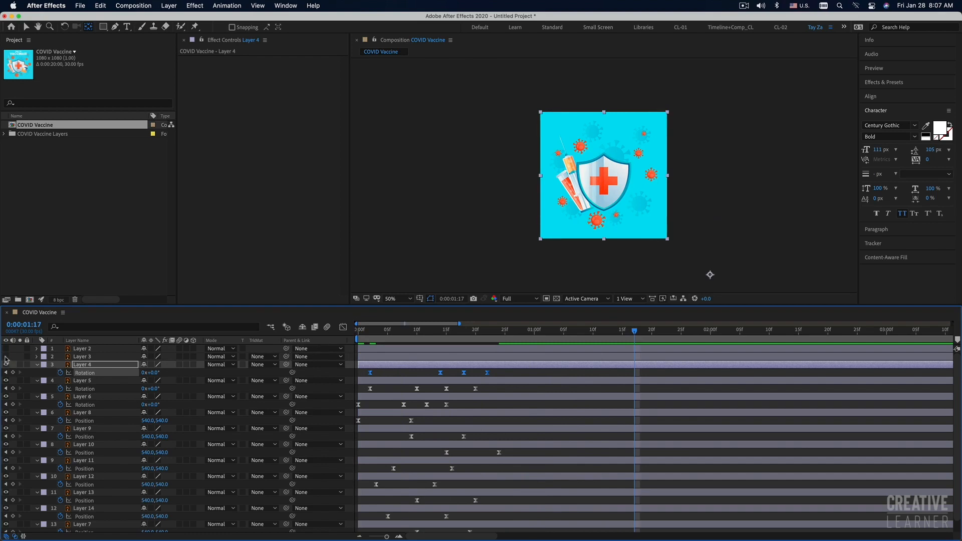
Show Layer 3, the vaccine bottle, and move its anchor point outside the artwork's lower-right corner.
click(6, 356)
click(80, 356)
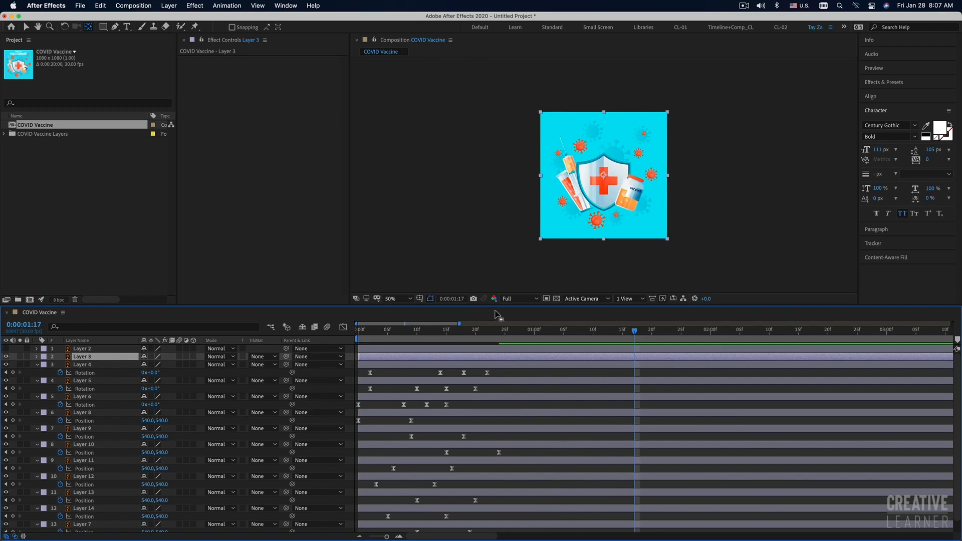
click(91, 28)
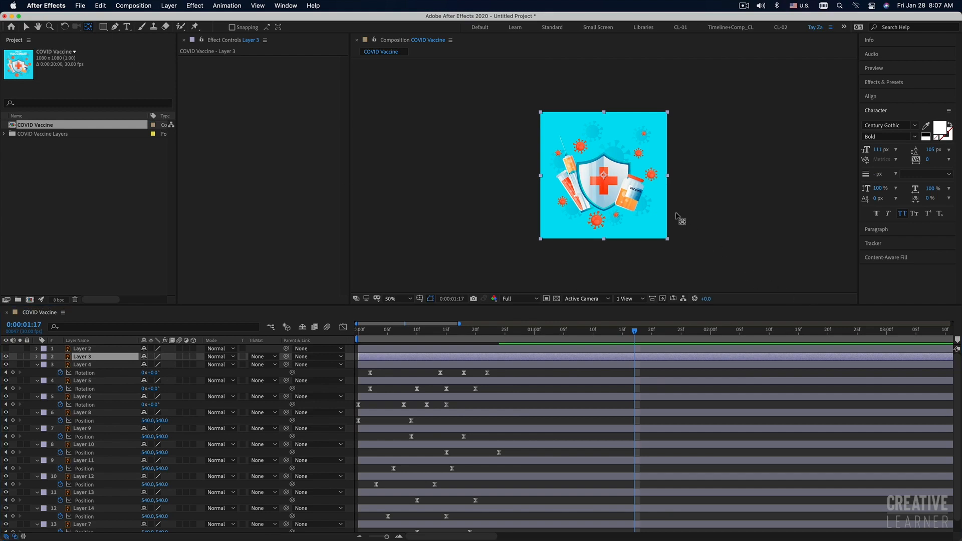
drag(604, 175, 698, 267)
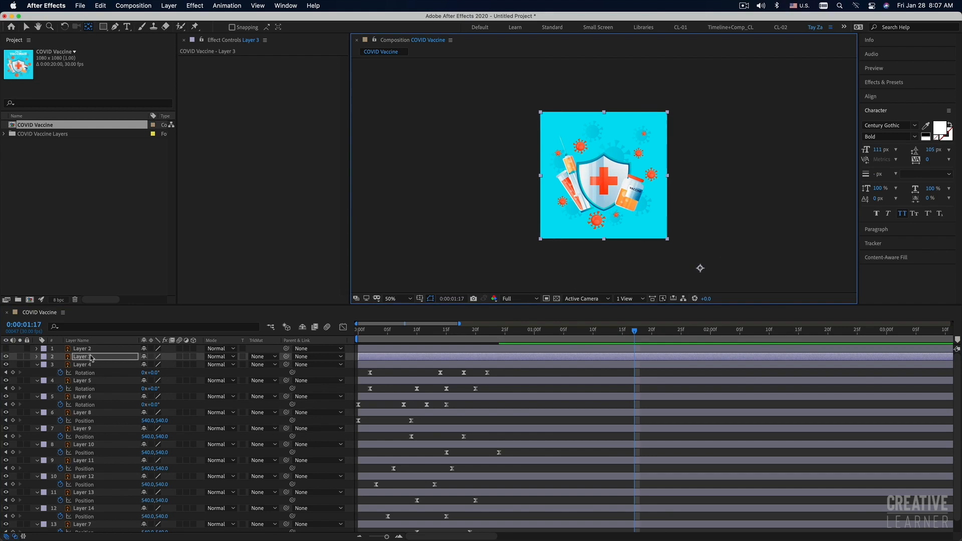
Give Layer 3 Rotation keyframes of 0° at frame 22 and -52° at frame 0.
key(r)
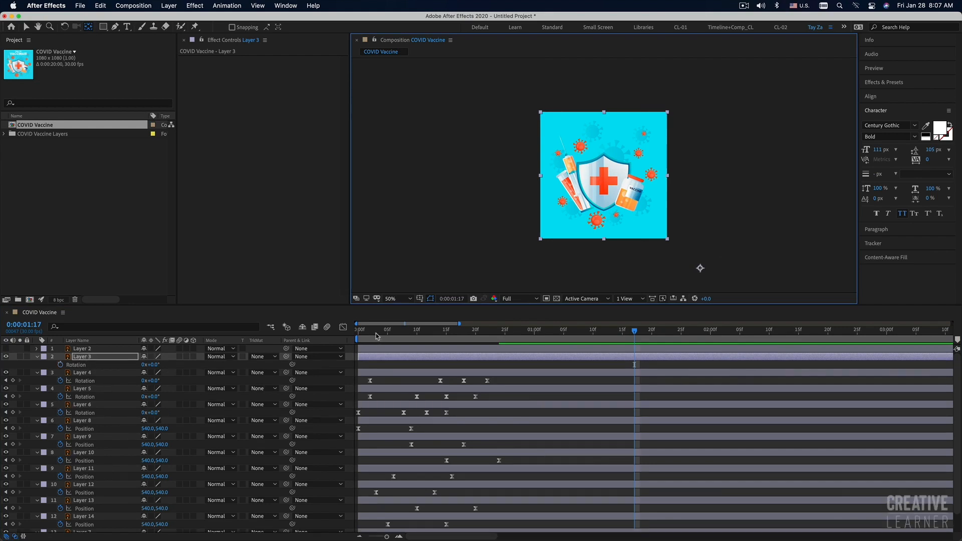
drag(377, 335, 353, 337)
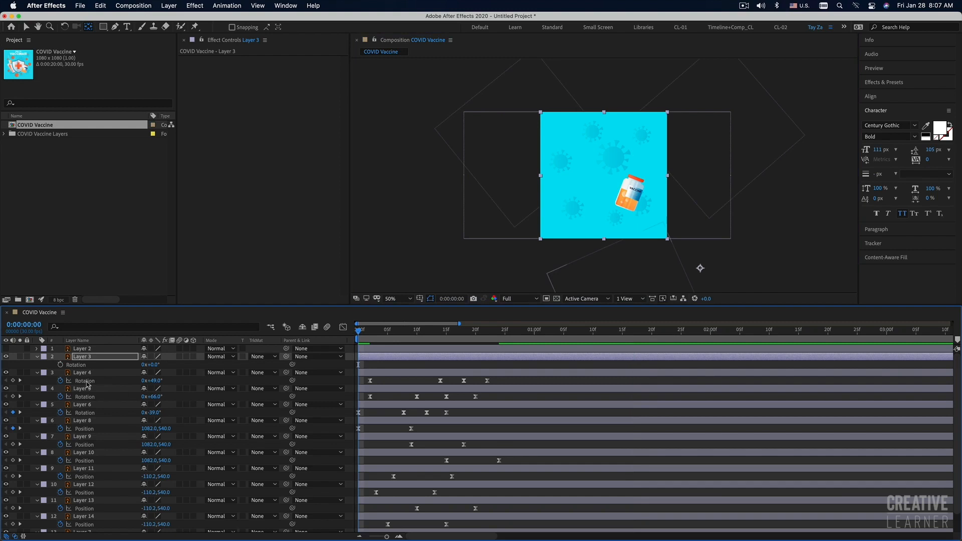
click(60, 364)
drag(359, 364, 488, 368)
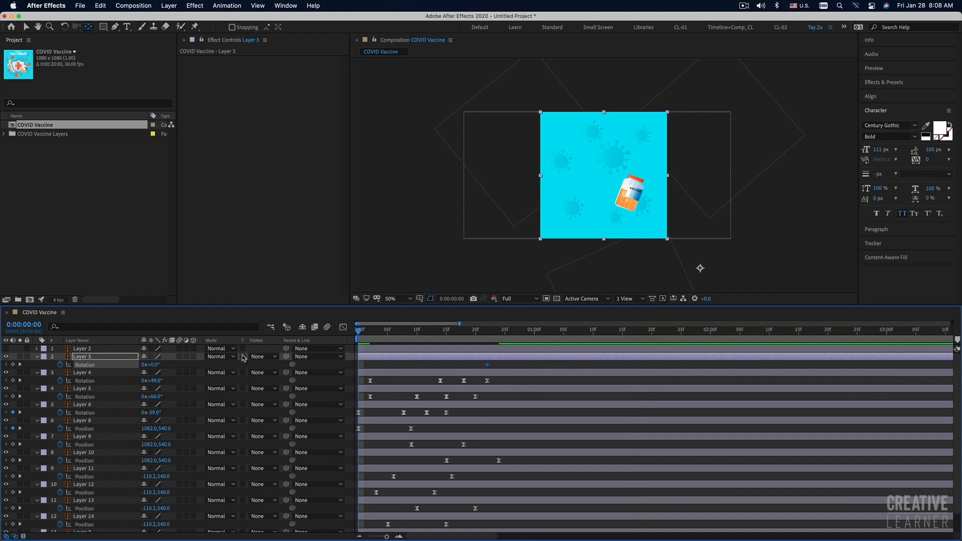
drag(151, 365, 131, 367)
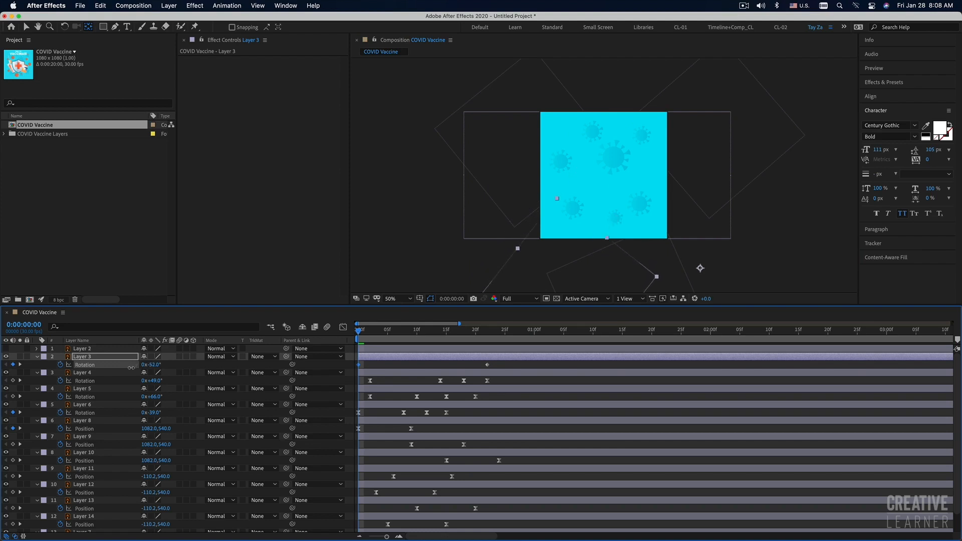
Add Layer 3 Rotation keyframes for a clockwise overshoot at frame 14 and about -16.5° at frame 18, and preview the swing.
key(Page_Down)
key(space)
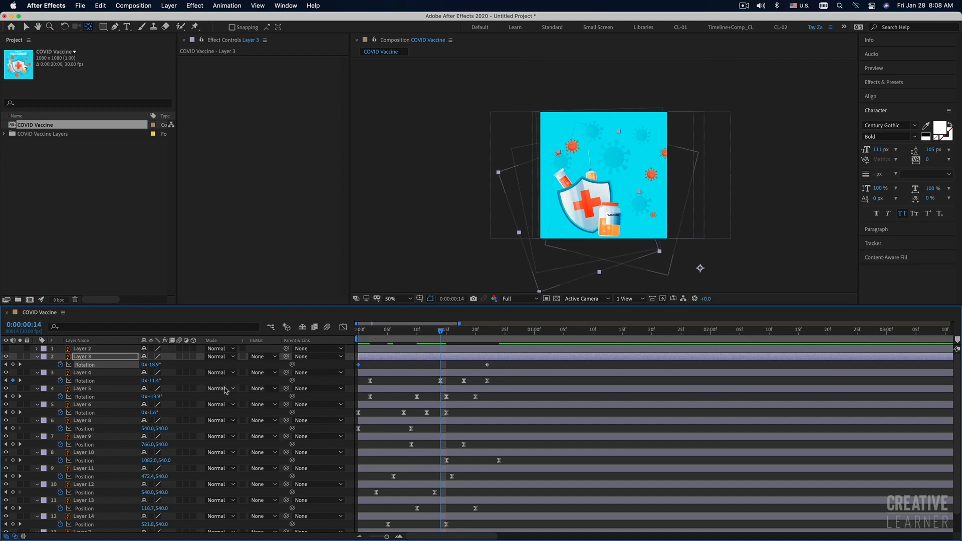
drag(152, 364, 168, 364)
drag(442, 331, 464, 335)
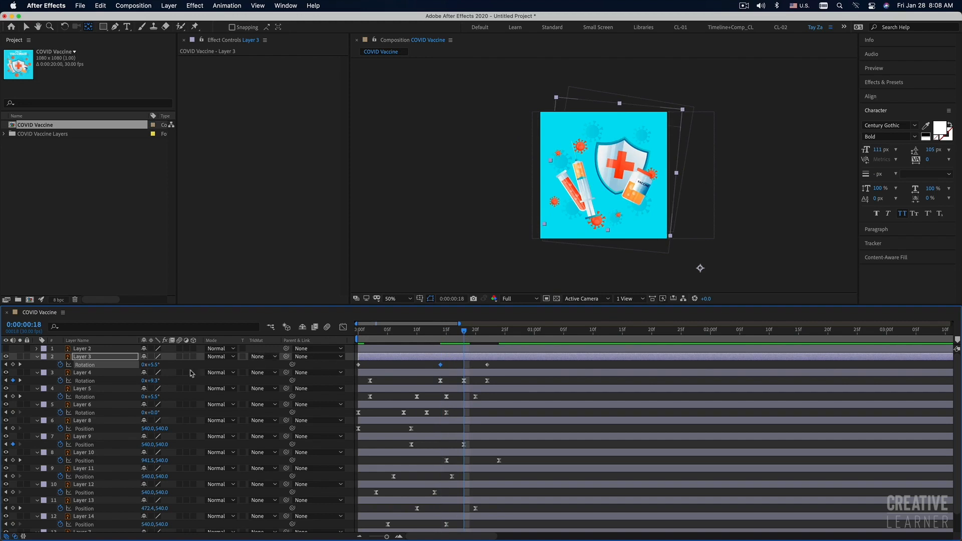
drag(152, 365, 140, 365)
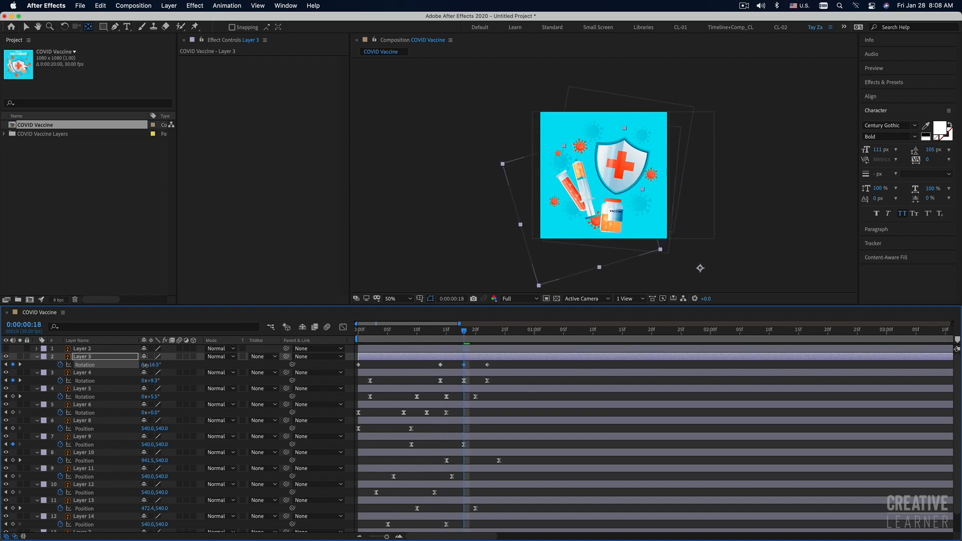
key(space)
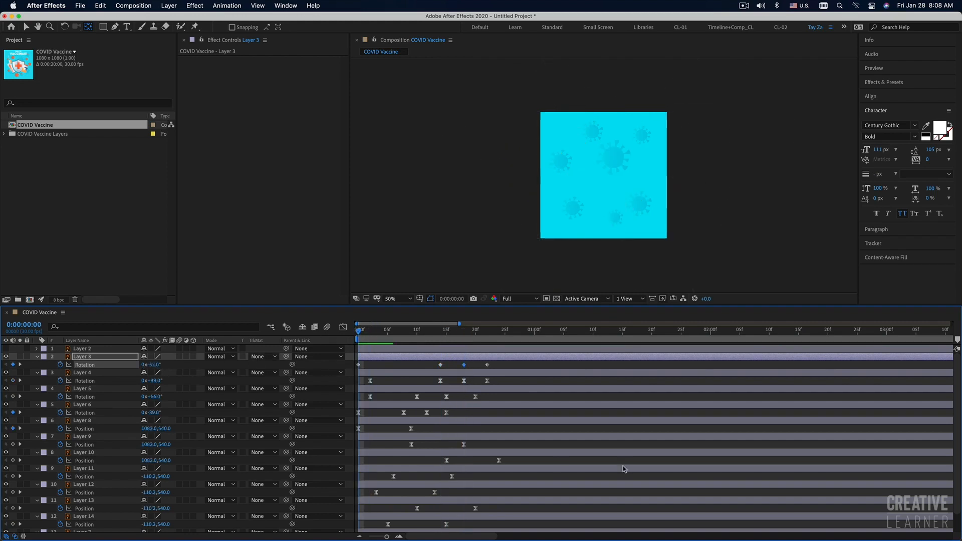
key(space)
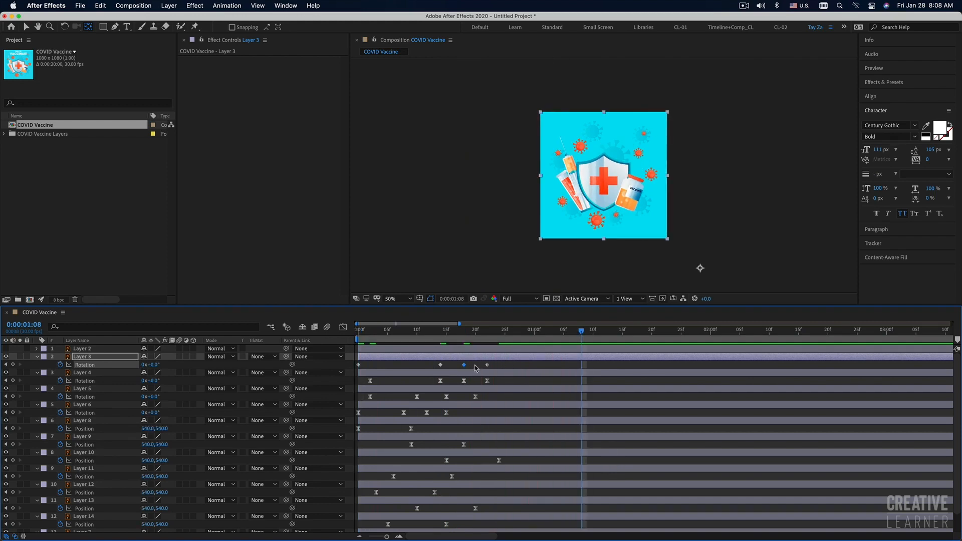
Move Layer 3's last three Rotation keyframes to frames 11, 15 and 19 and preview the new timing.
drag(499, 362, 422, 376)
drag(489, 367, 471, 367)
key(Home)
key(space)
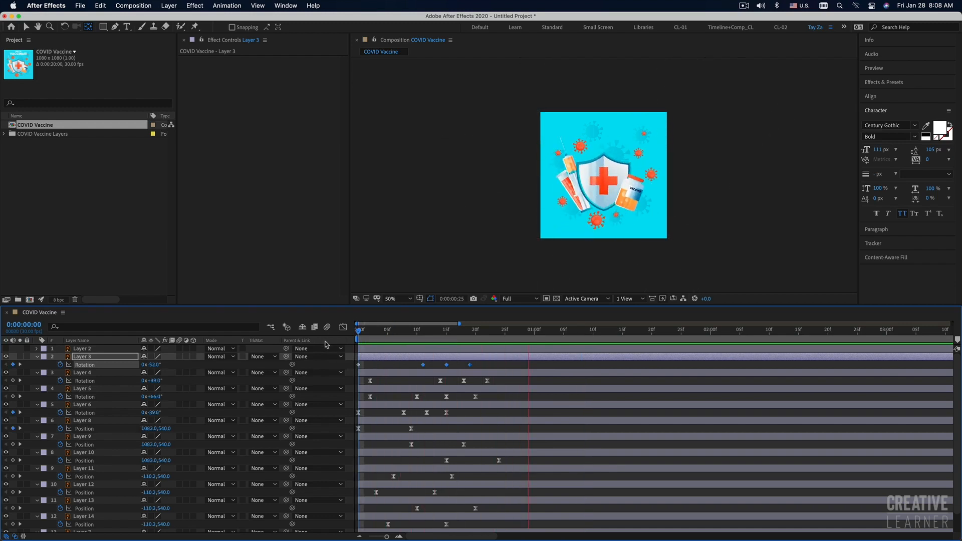
drag(379, 331, 330, 340)
key(space)
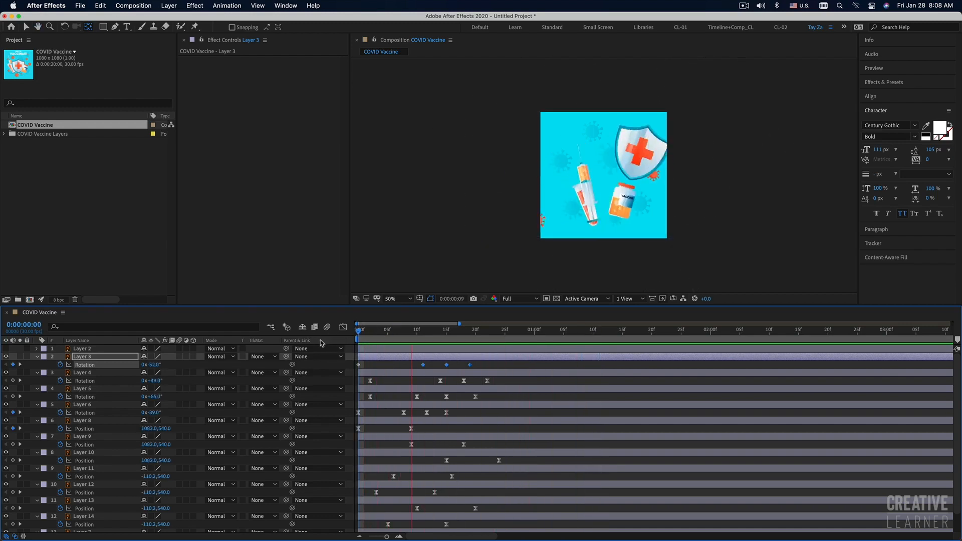
Fit the whole composition in the viewer and preview the combined animation at the larger size.
key(space)
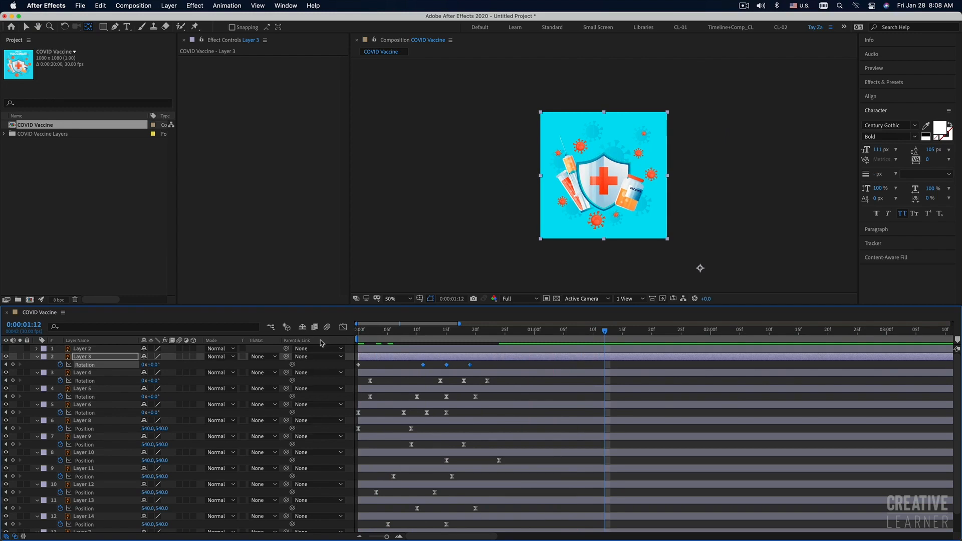
click(393, 299)
click(397, 309)
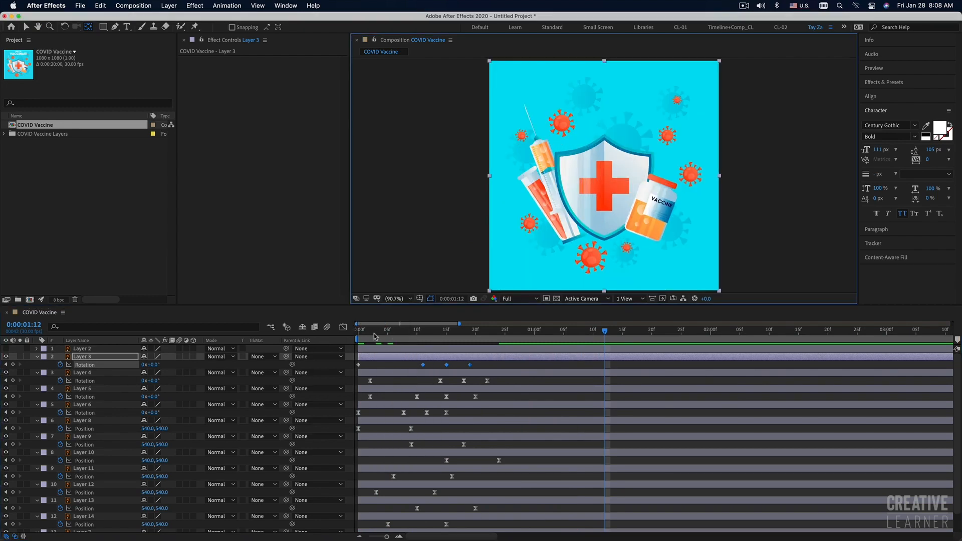
key(space)
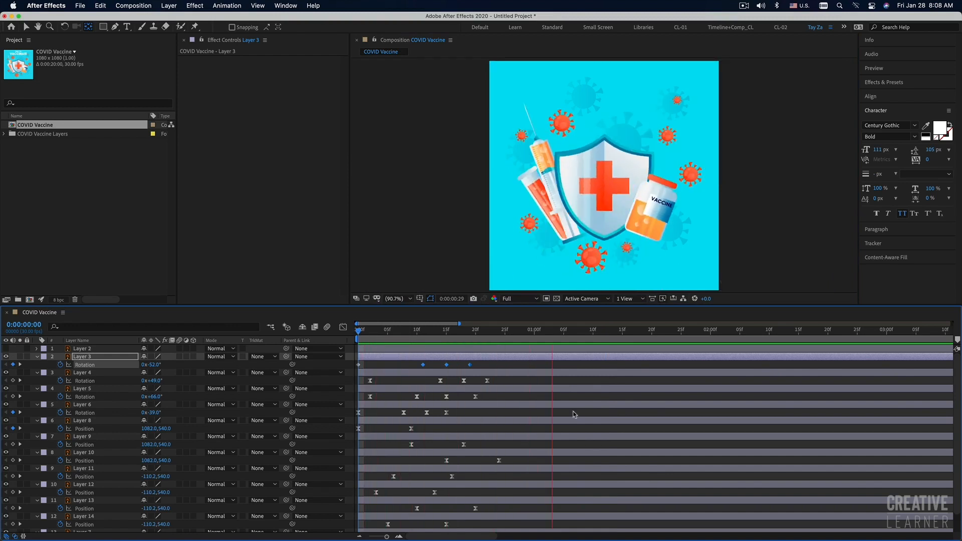
key(space)
Show Layer 2, the "TIME TO VACCINATE" title, preview the animation with it, and select that layer.
click(6, 349)
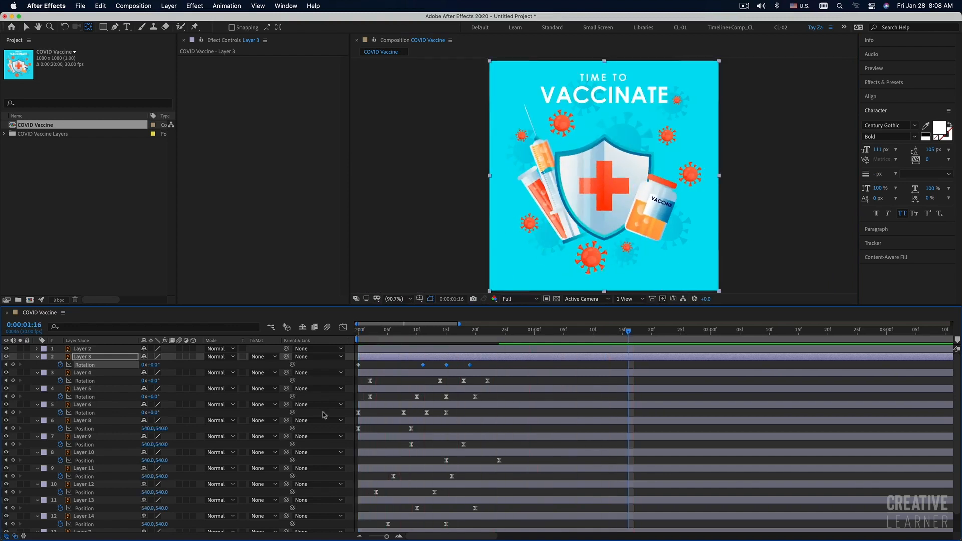
key(space)
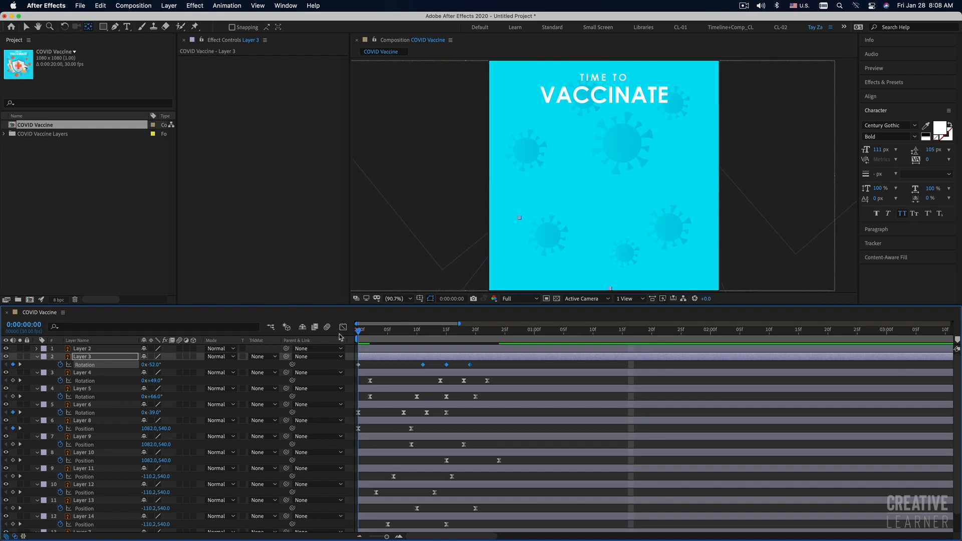
key(space)
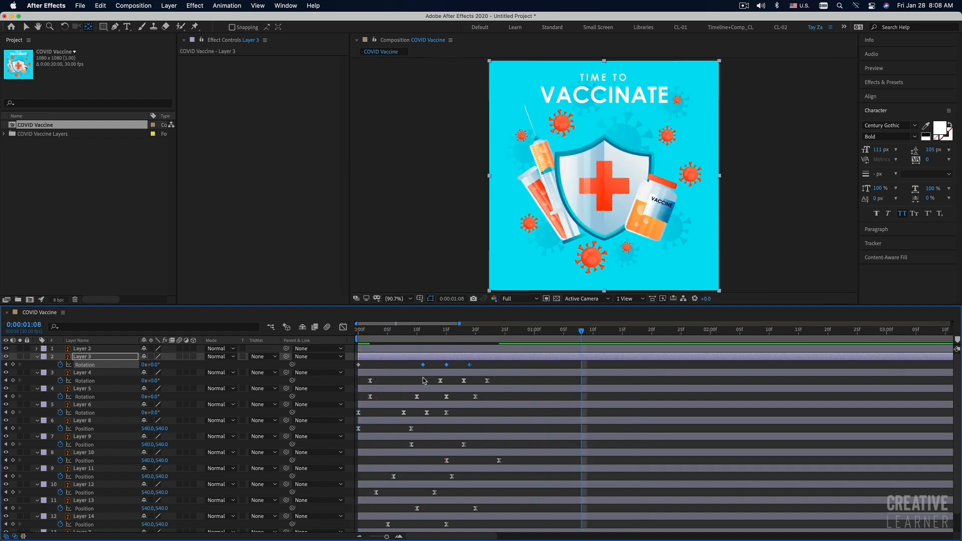
click(395, 351)
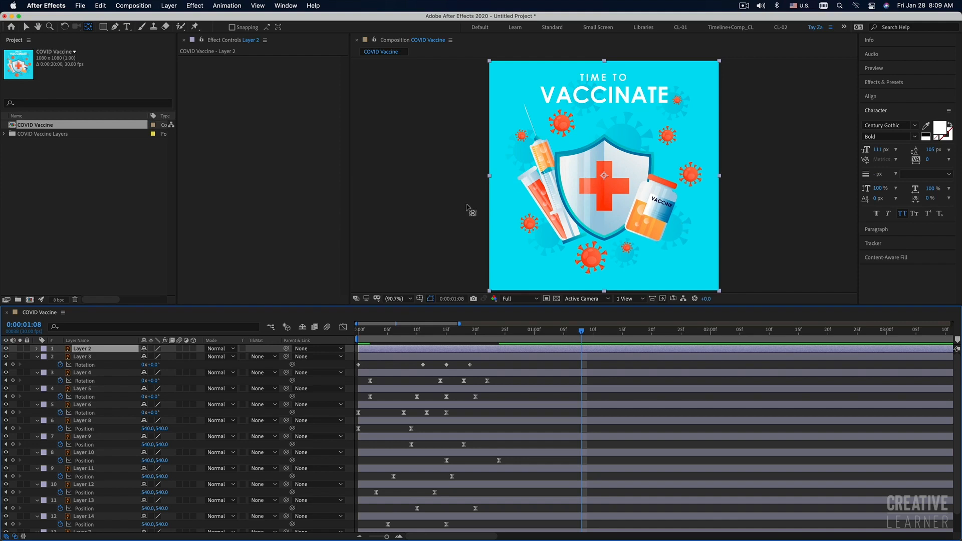
Create a new text layer over the artwork reading "TIME TO" on the first line and "VACCINATE" on the second.
click(90, 355)
click(86, 349)
click(80, 170)
click(127, 26)
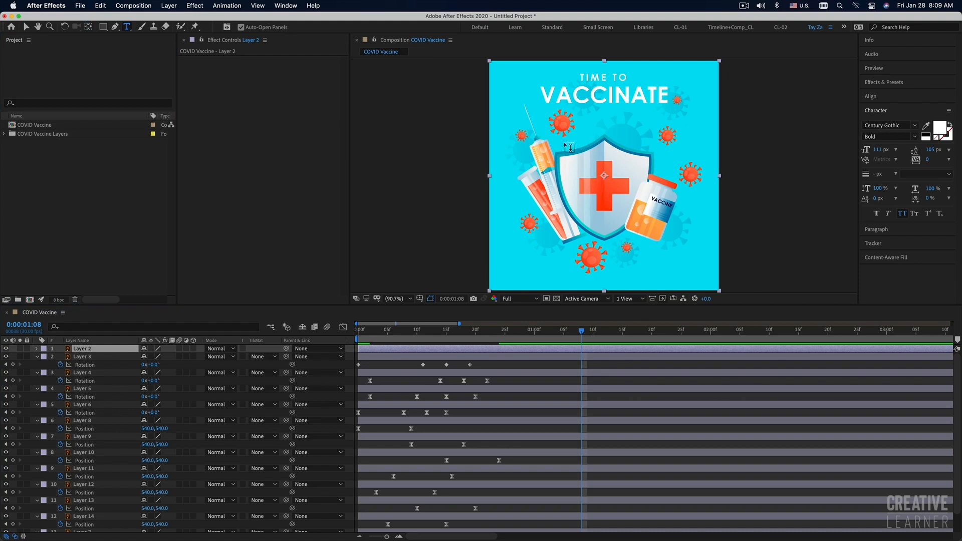
click(606, 185)
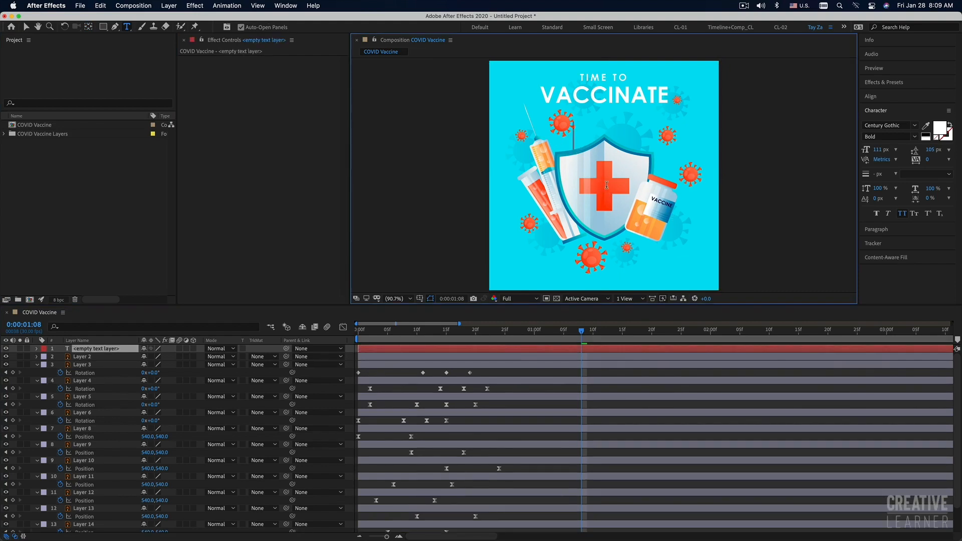
text(Time)
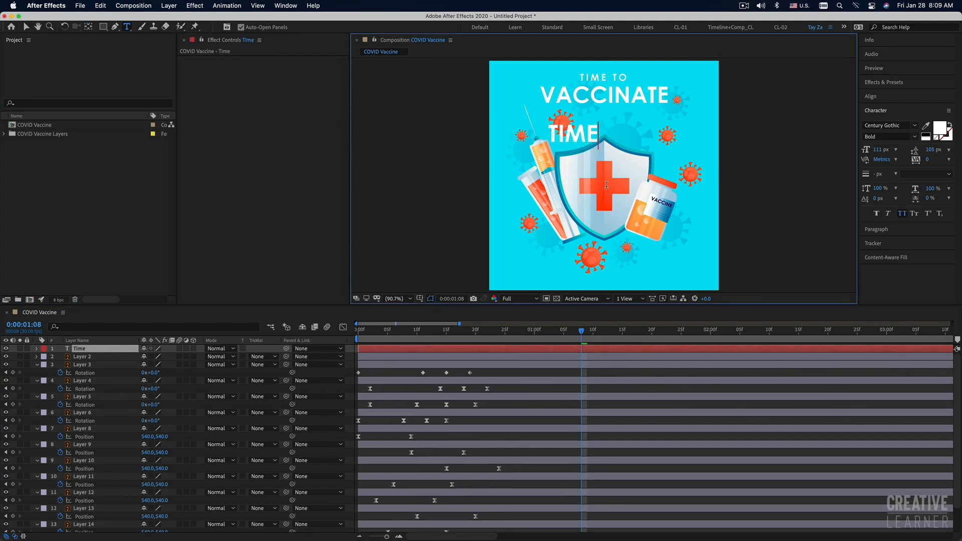
text( TO)
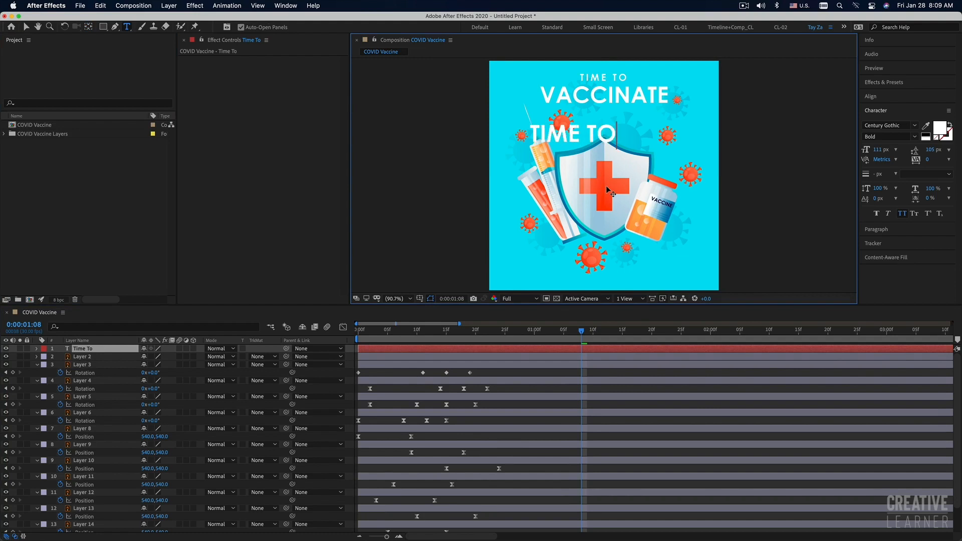
key(Return)
text(VACCINATE)
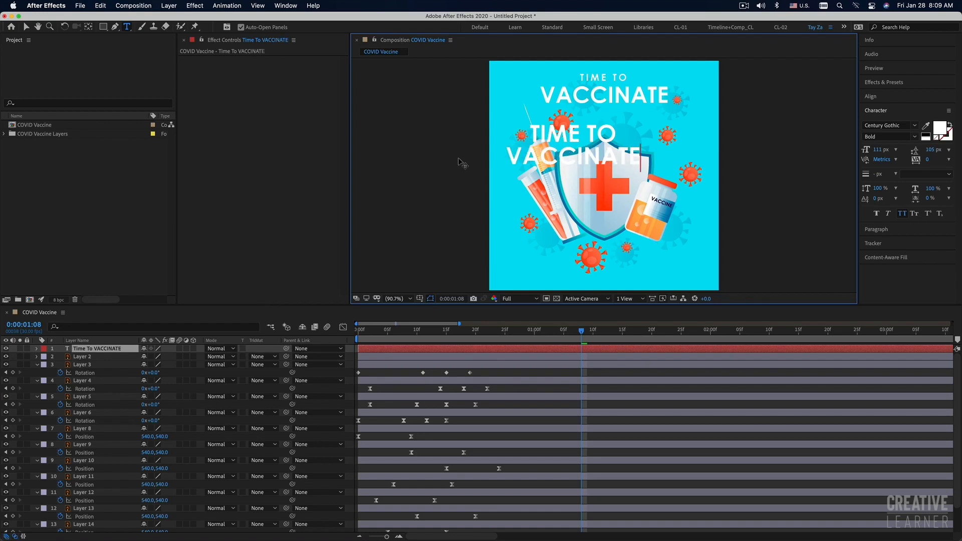
Set the font size of the new text's "TIME TO" line to 60 px.
drag(533, 129, 617, 134)
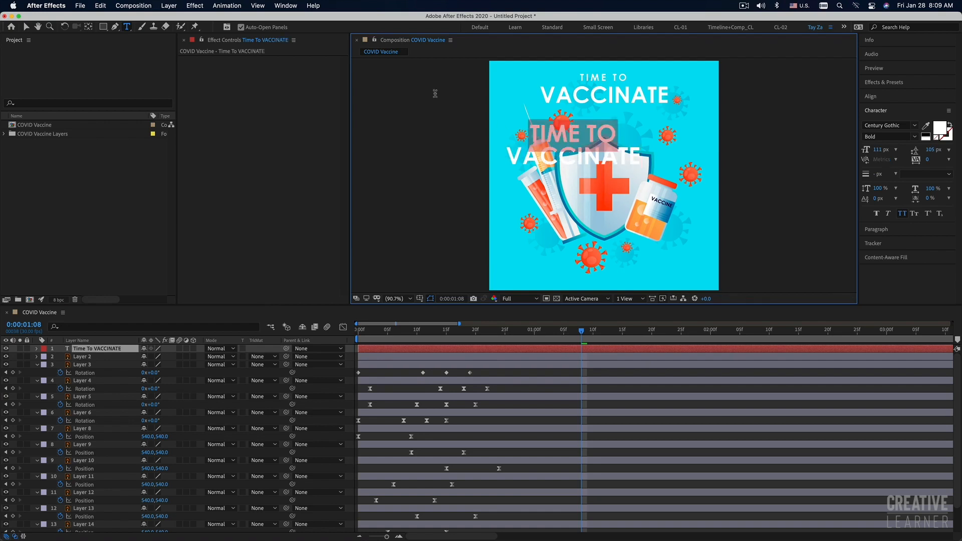
click(879, 150)
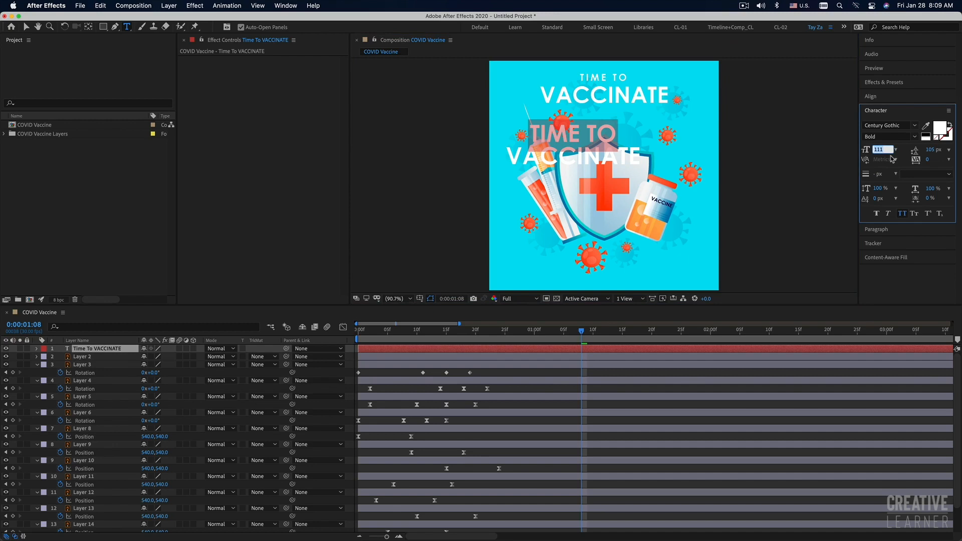
text(0.1)
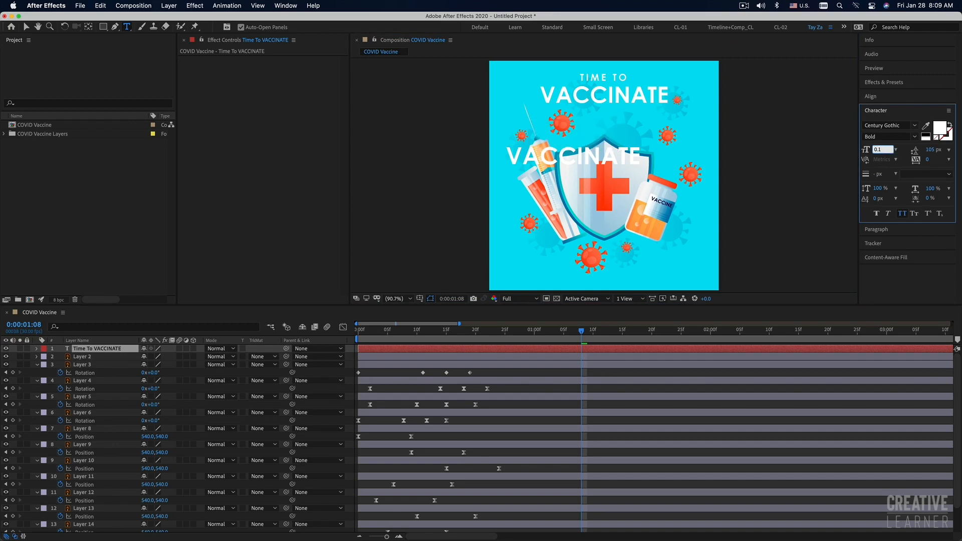
click(897, 150)
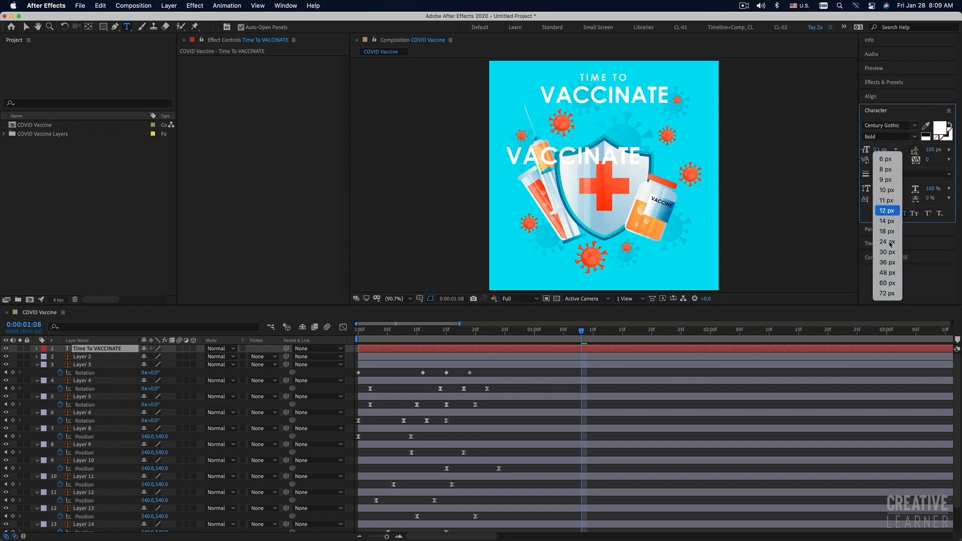
click(888, 283)
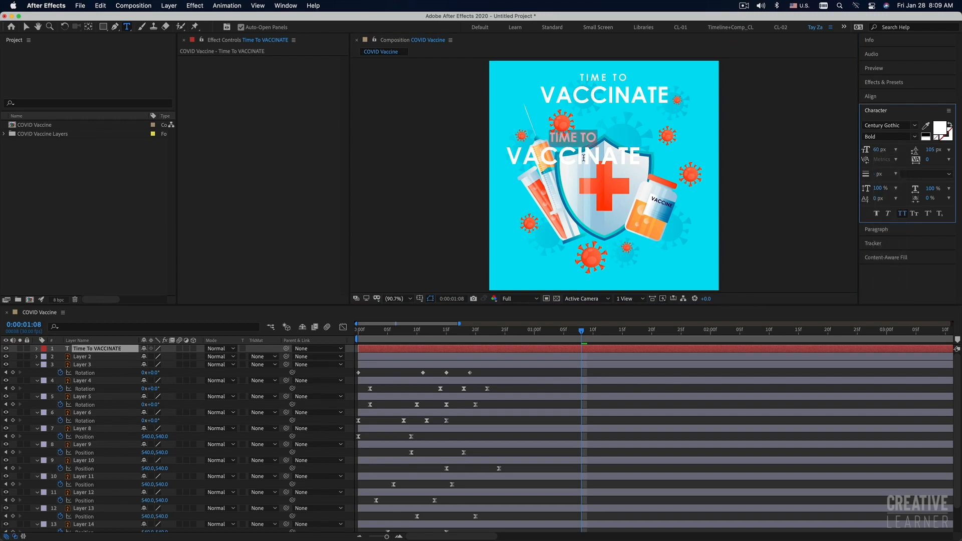
Move the new text over the original title and center it horizontally in the composition.
click(26, 27)
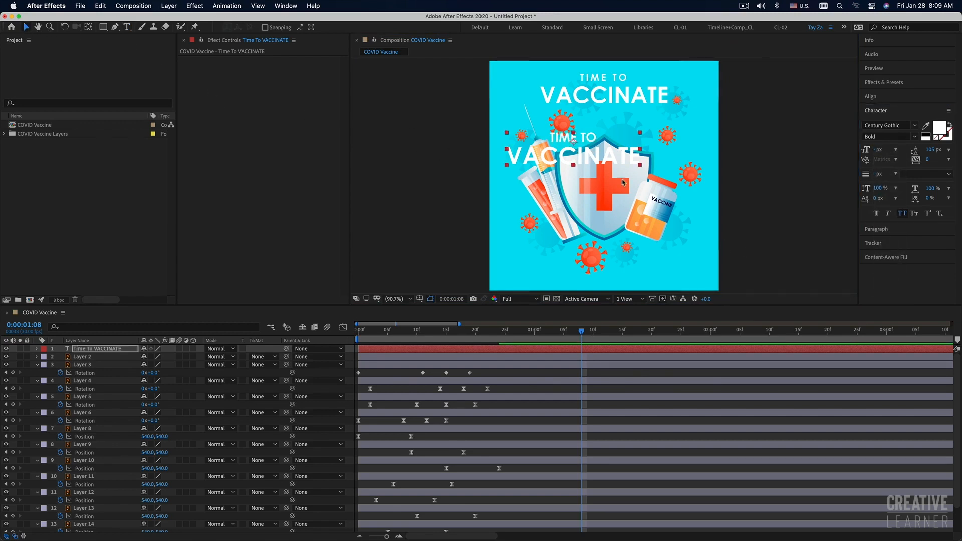
drag(613, 160, 645, 95)
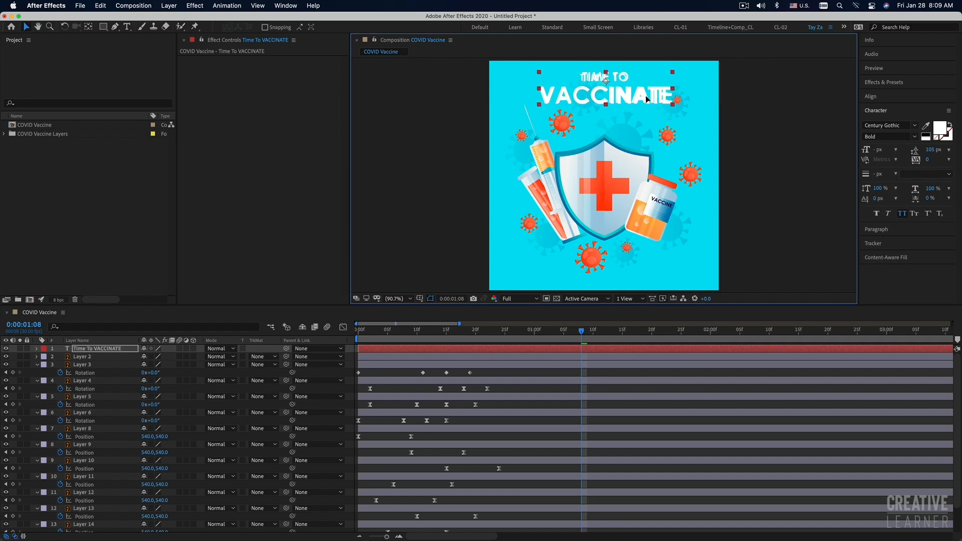
click(878, 102)
click(884, 122)
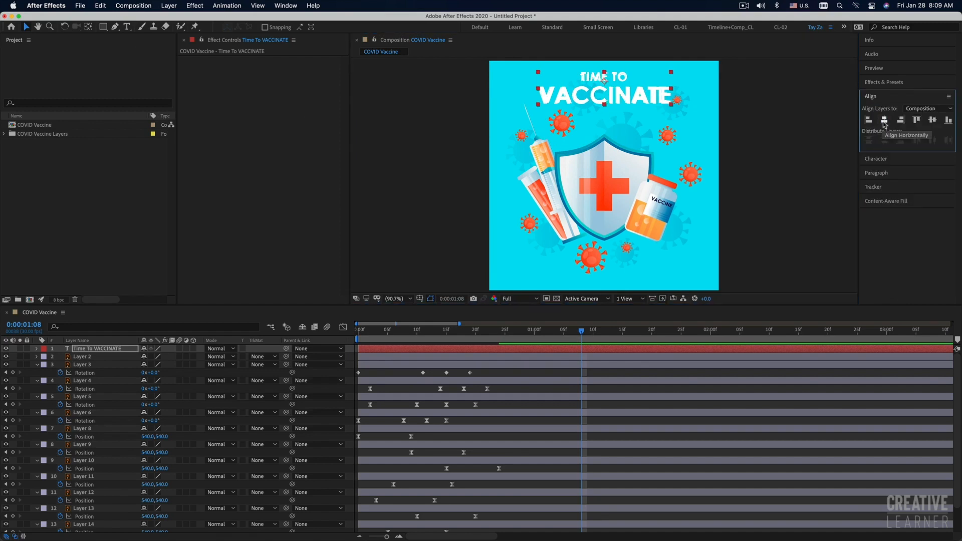
Delete Layer 2, the original title artwork beneath the new text.
click(883, 83)
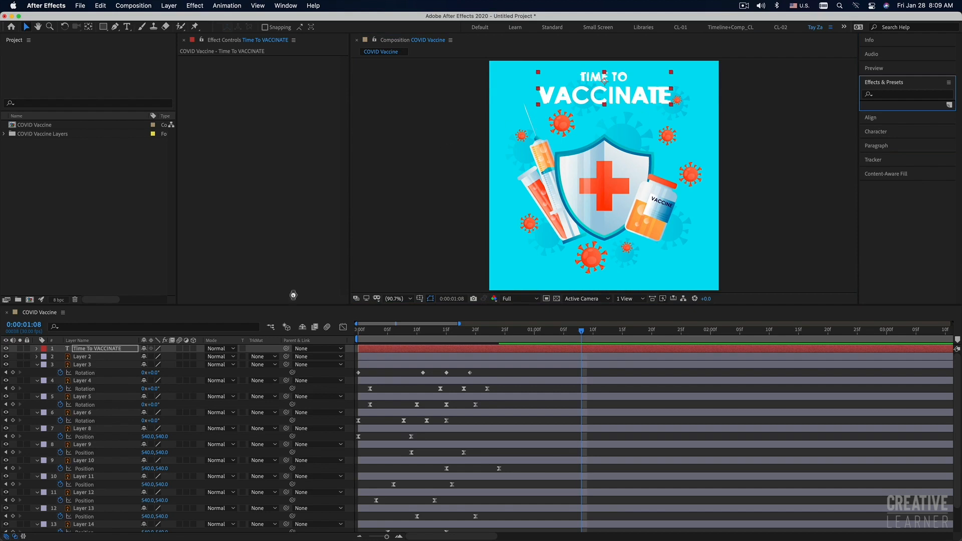
click(419, 360)
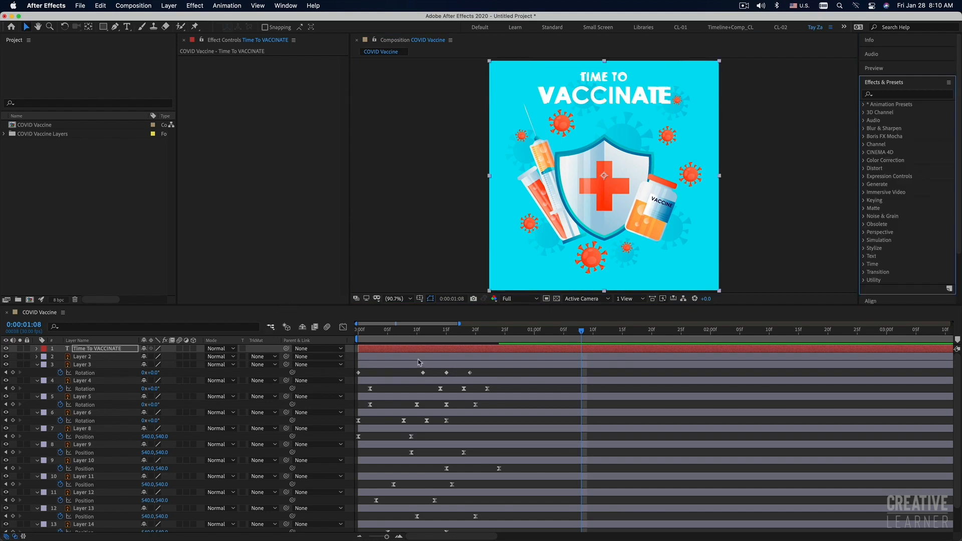
click(419, 359)
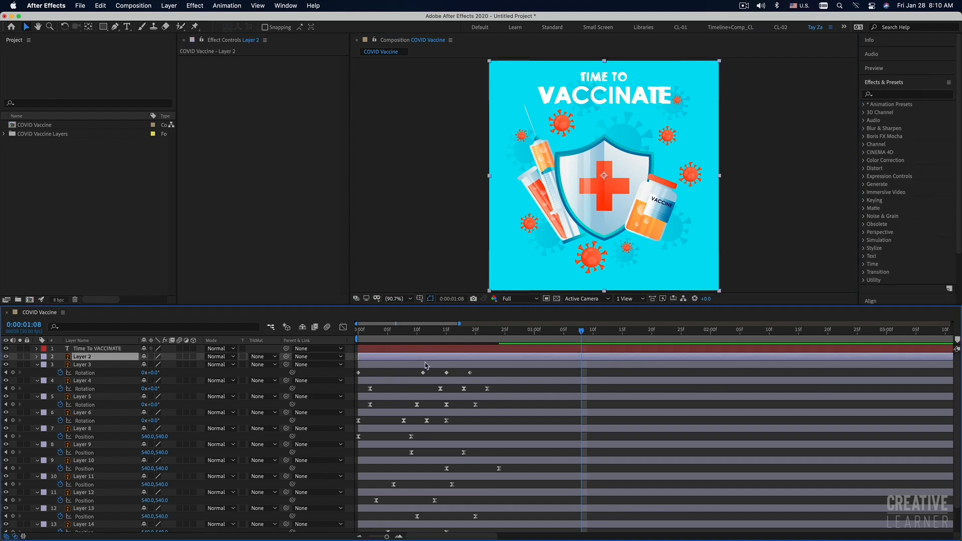
key(Delete)
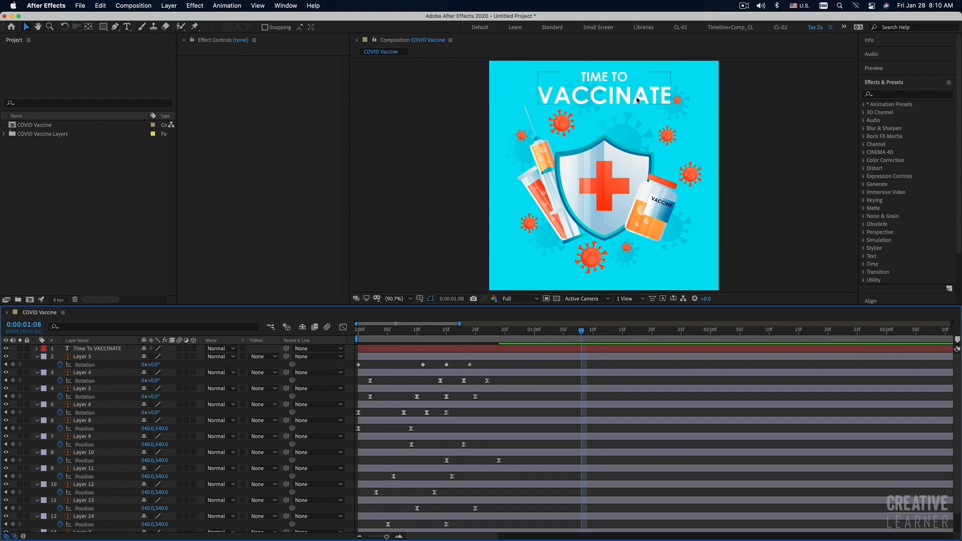
Add a Tracking text animator to the Time To VACCINATE layer.
click(440, 348)
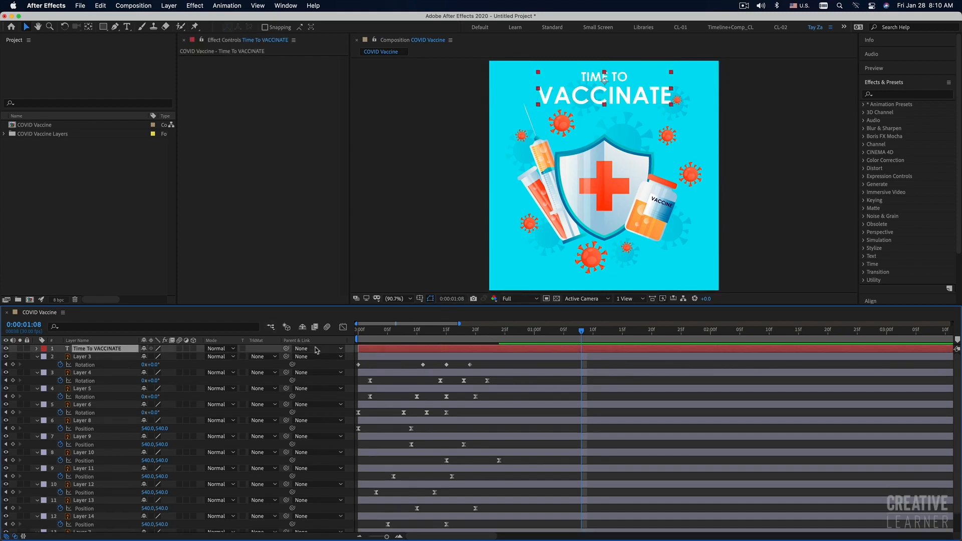
click(37, 349)
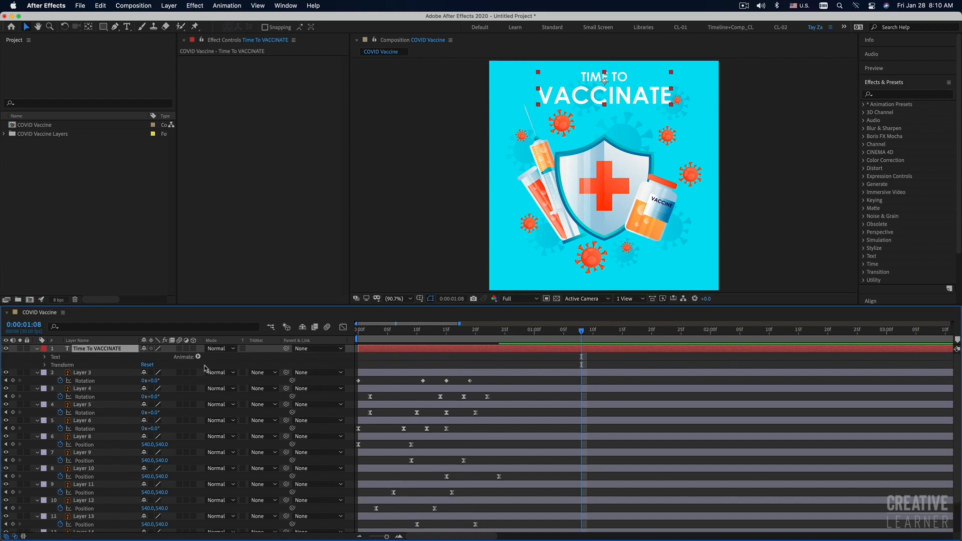
click(46, 357)
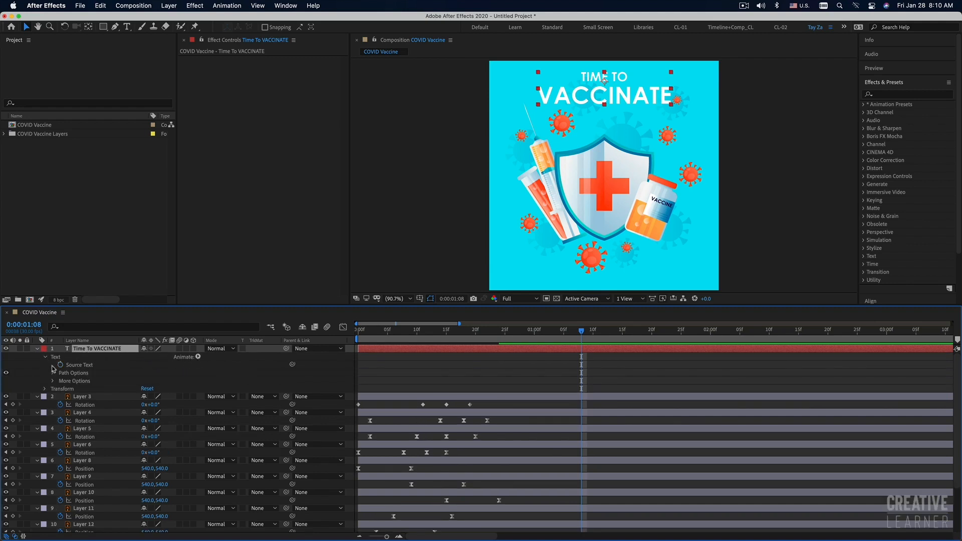
click(198, 357)
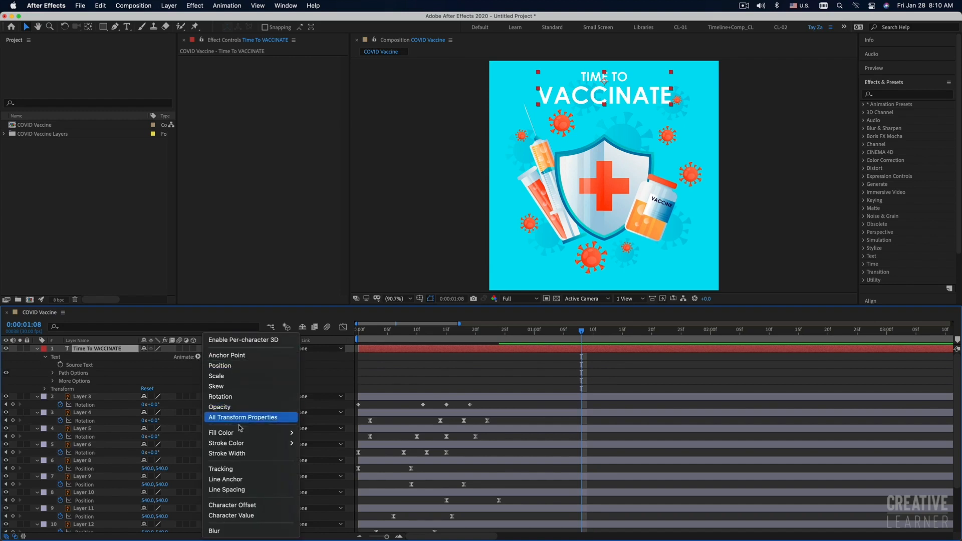
click(238, 469)
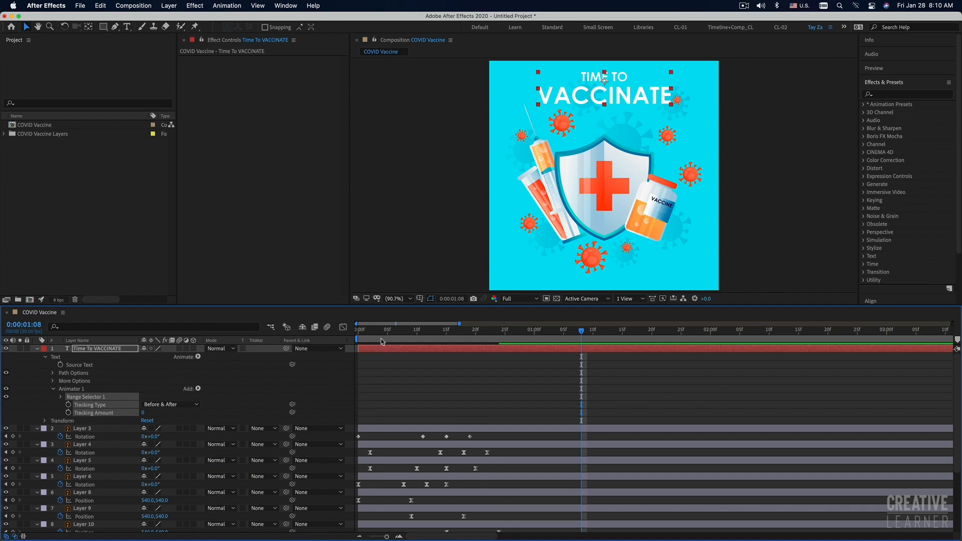
Set the title's Tracking Amount to 126 at frame 0 and keyframe it there.
key(Home)
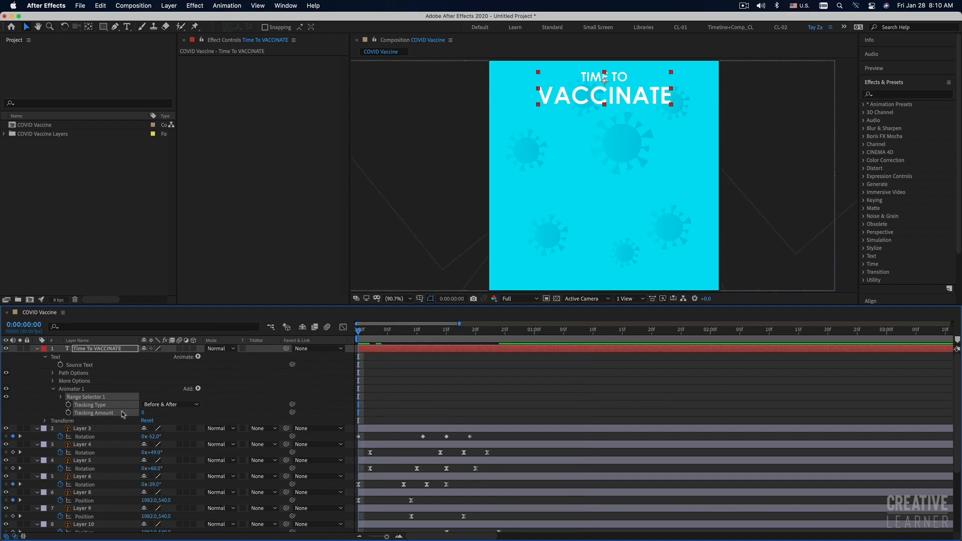
drag(145, 415, 195, 414)
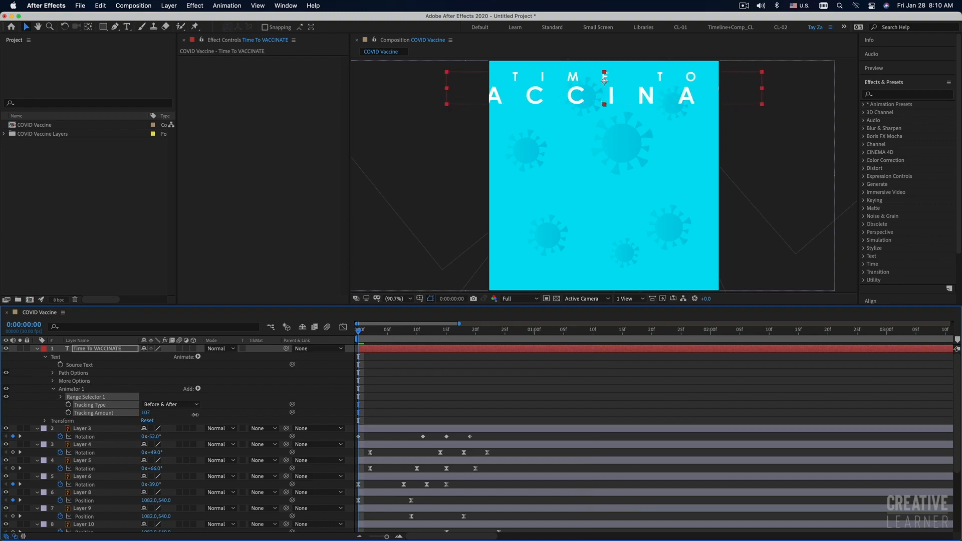
mouse_move(195, 414)
mouse_down()
mouse_move(206, 414)
mouse_move(155, 414)
mouse_move(203, 413)
mouse_up()
click(122, 414)
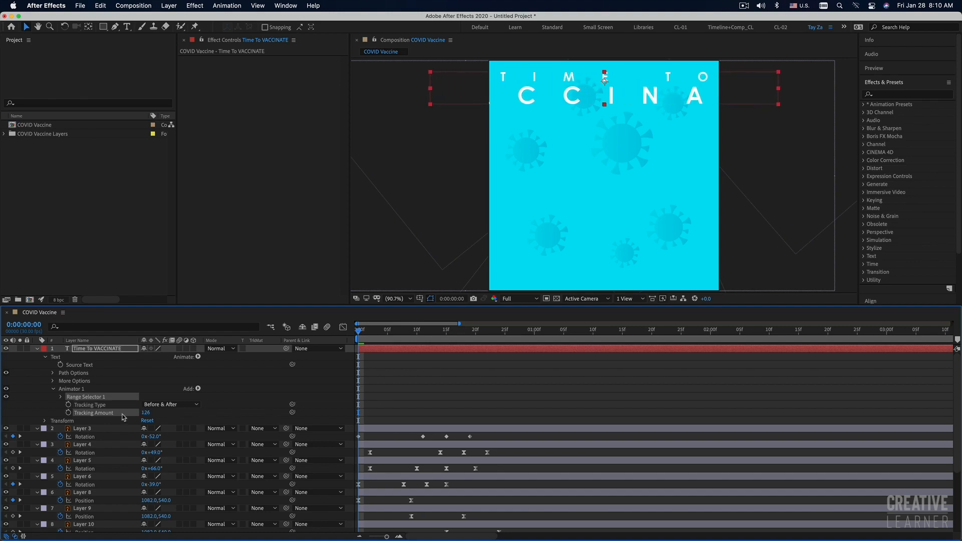
click(69, 414)
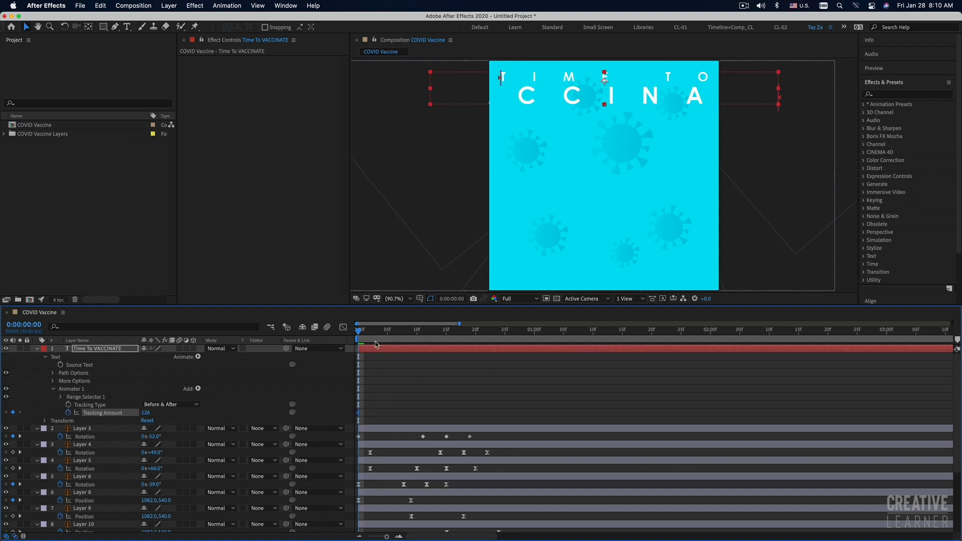
Set the title's Tracking Amount to 0 at frame 10 and preview the letters closing together.
drag(360, 334, 418, 338)
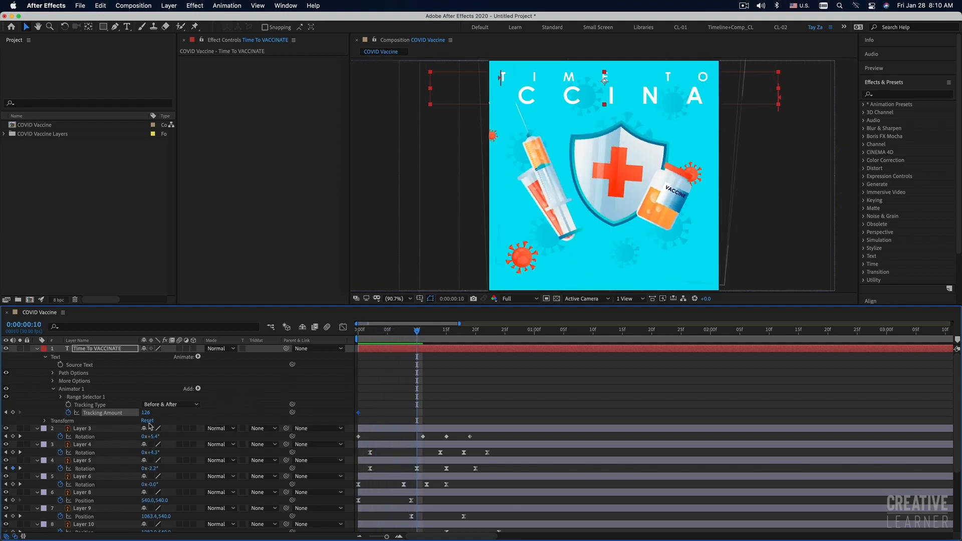
click(147, 413)
text(0)
key(Return)
drag(374, 331, 350, 334)
key(space)
key(space)
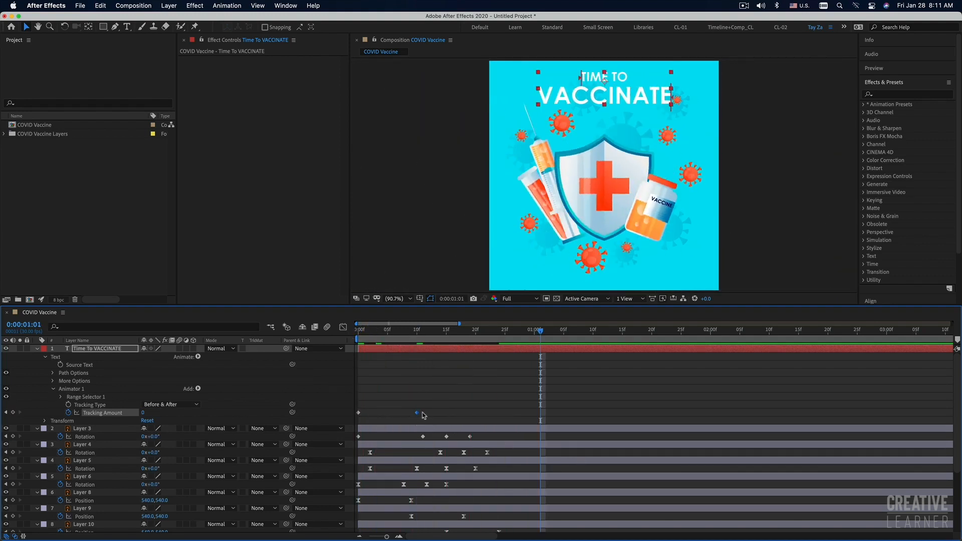
Move the title's closing Tracking Amount keyframe to frame 8 and preview the faster motion from the beginning.
drag(425, 408, 338, 417)
drag(417, 412, 404, 413)
key(Home)
key(space)
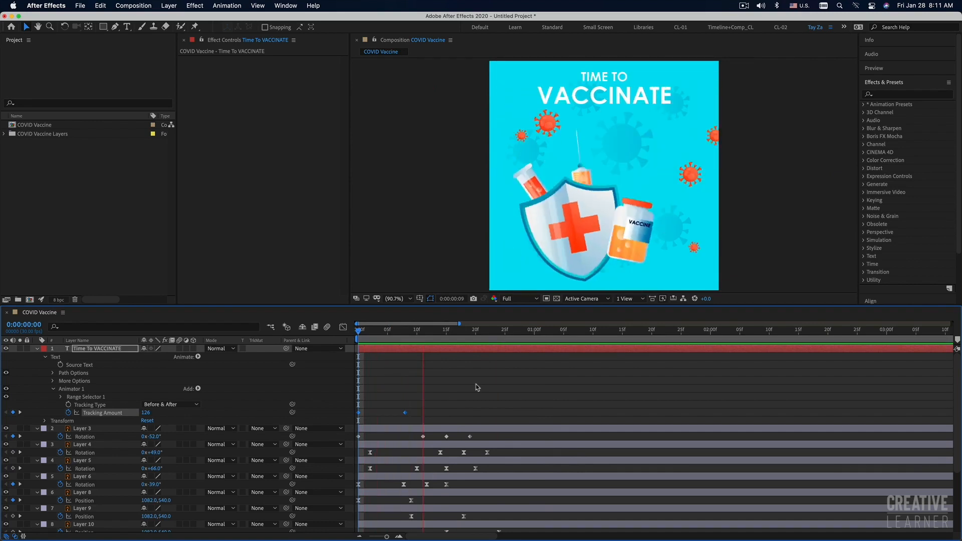
Shift the title layer so it starts at frame 14 and preview its delayed entrance.
key(space)
drag(365, 346, 446, 347)
key(Home)
key(space)
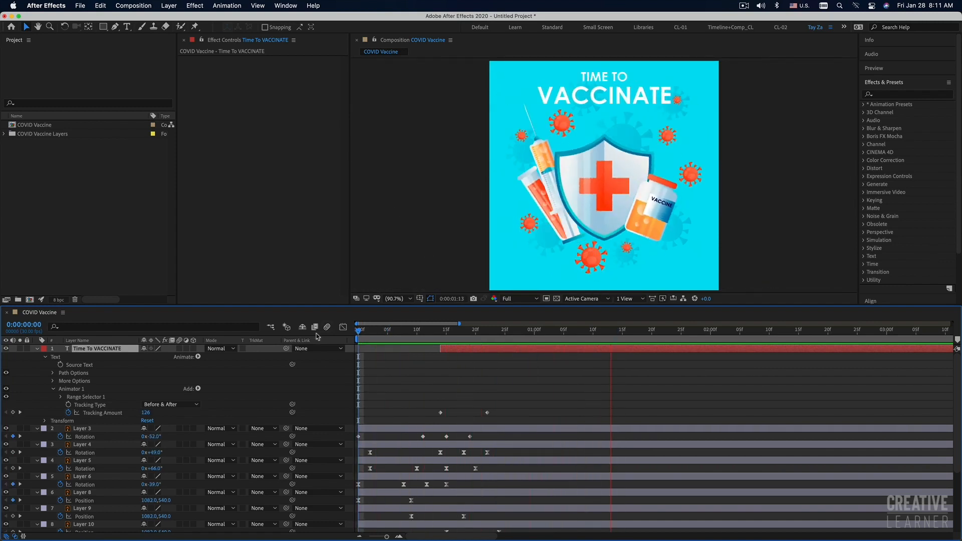
click(444, 332)
key(space)
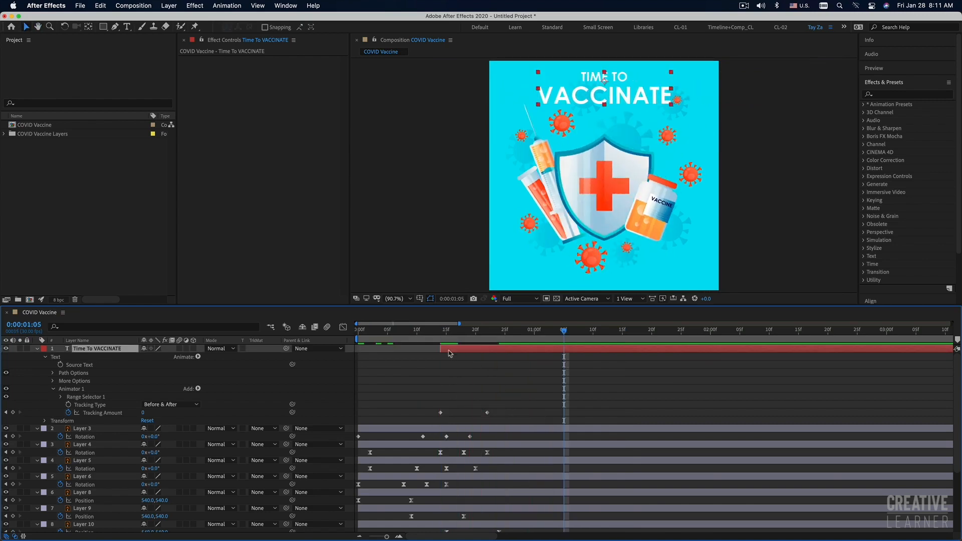
Add Opacity keyframes to the title at frames 14 and 21, fading it in to 100%, and preview the result.
drag(460, 331, 443, 334)
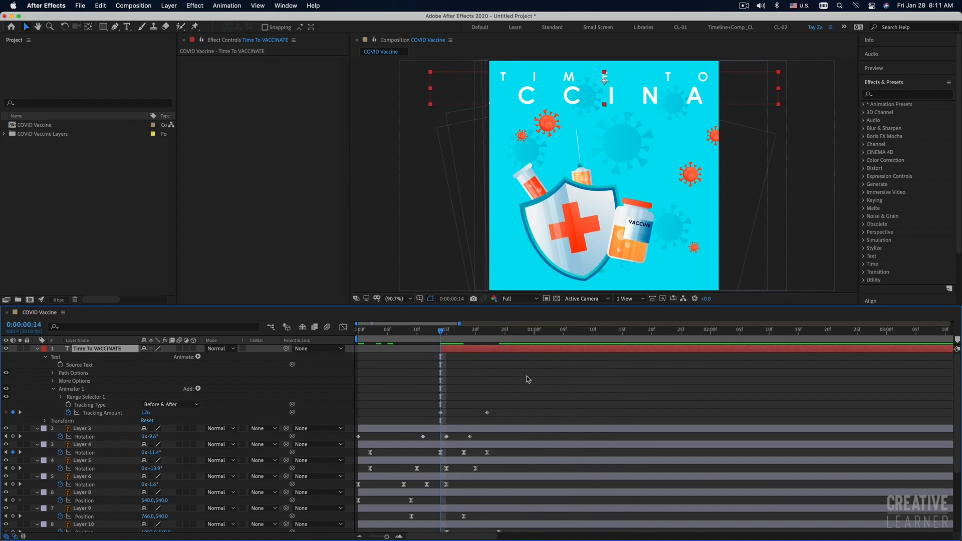
key(t)
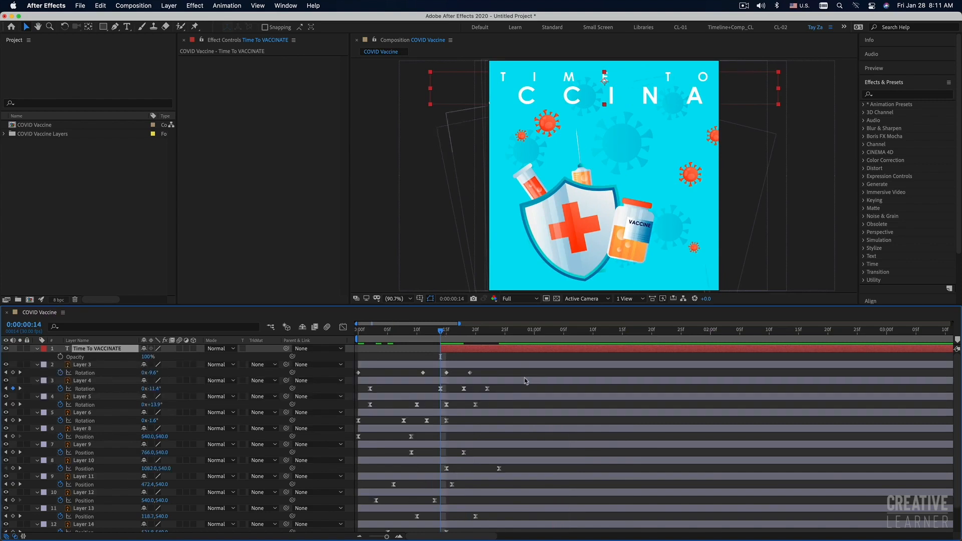
click(60, 356)
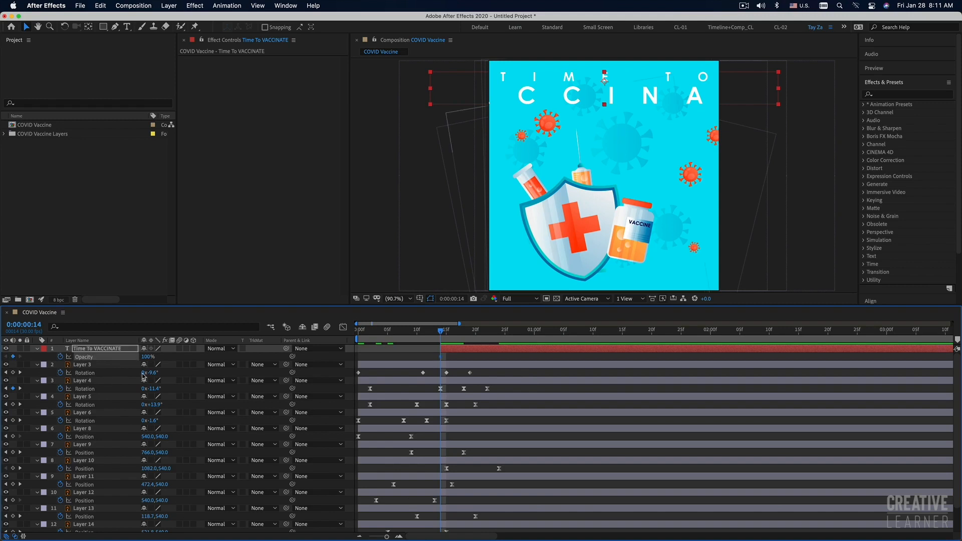
drag(441, 358, 470, 359)
drag(148, 360, 52, 357)
key(space)
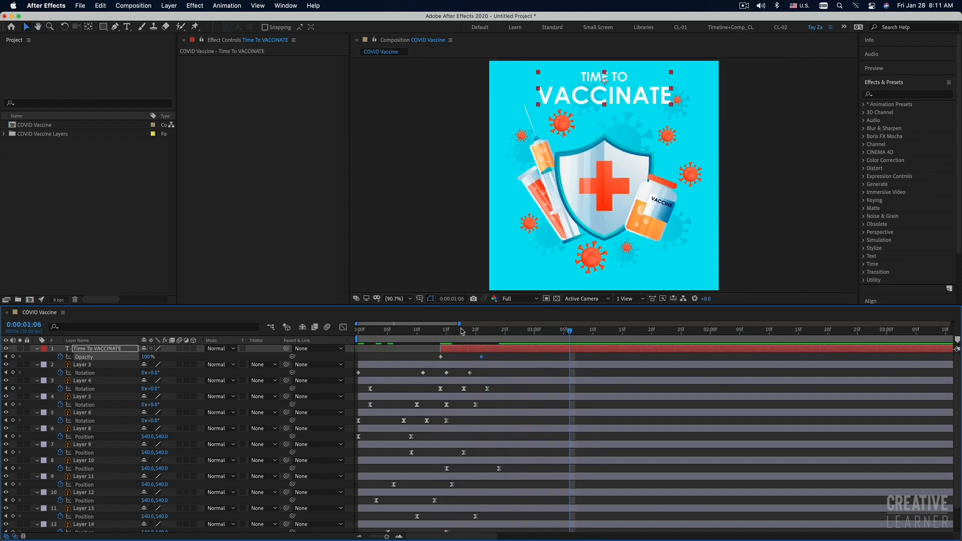
Preview the whole animation from the first frame to check the title's delayed fade-in.
click(429, 332)
key(space)
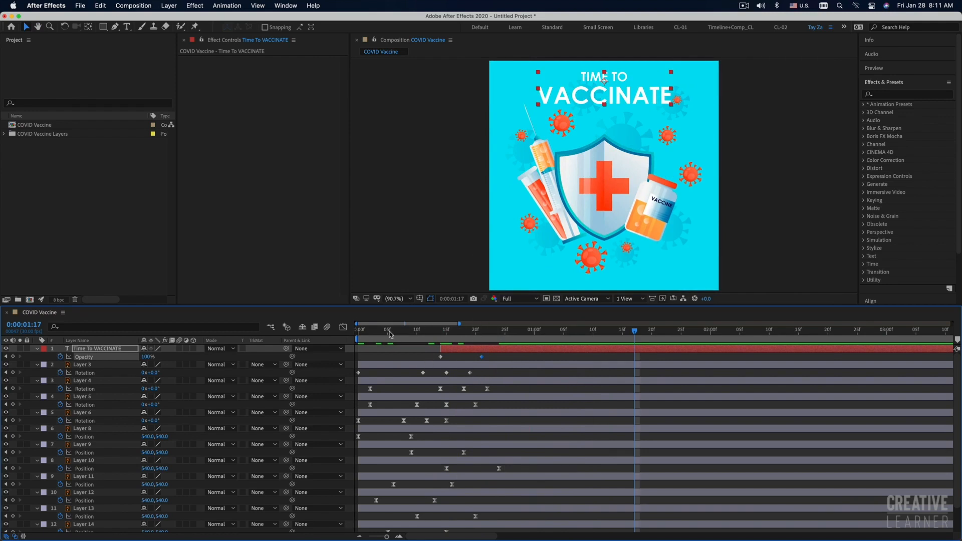
drag(389, 332, 329, 332)
key(space)
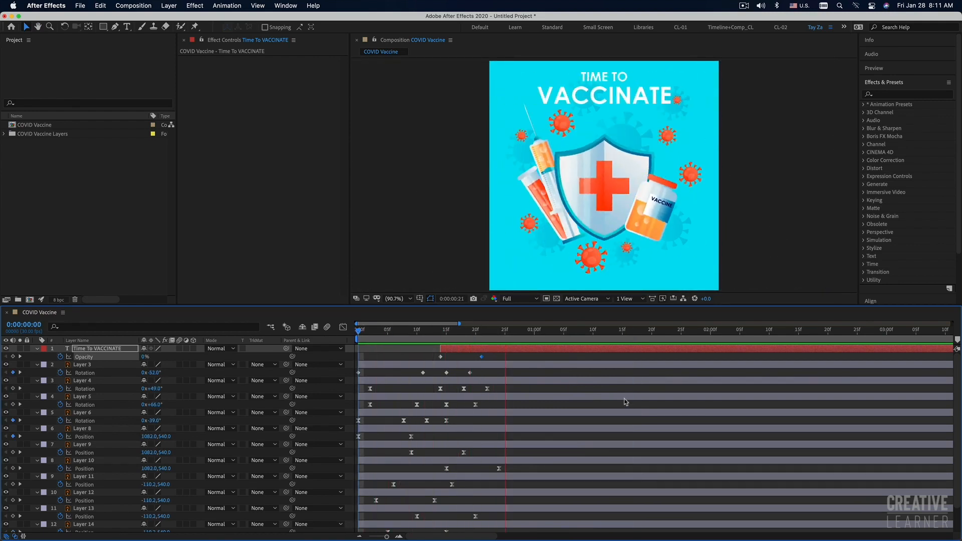
key(space)
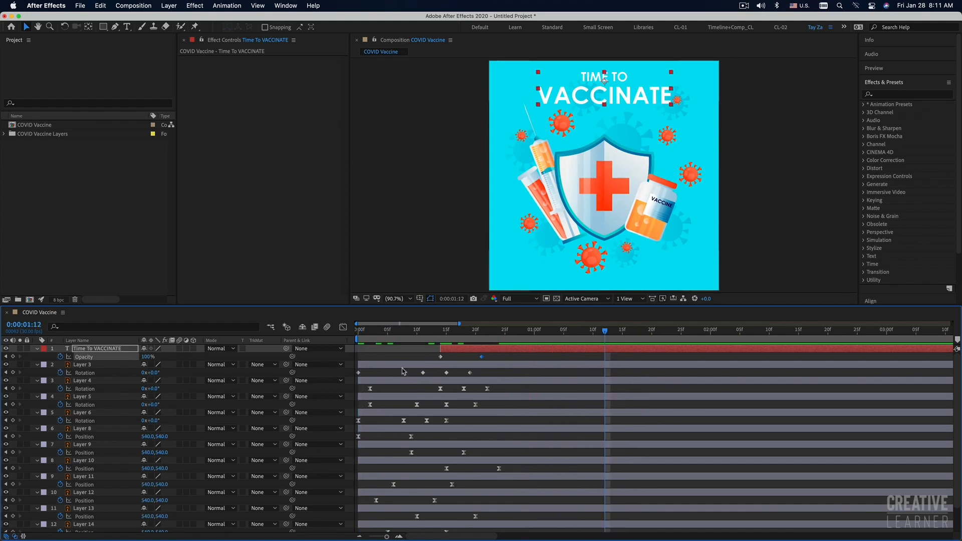
Apply Easy Ease to Layer 3's Rotation keyframes and the title's Tracking Amount and Opacity keyframes, and preview the smoothed motion.
drag(487, 375, 340, 379)
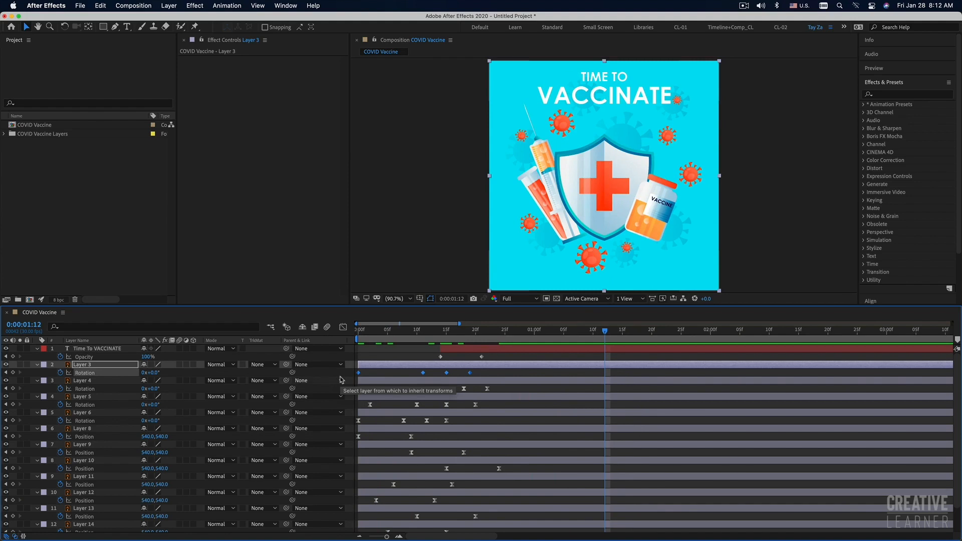
click(499, 350)
key(u)
drag(497, 356, 423, 368)
click(485, 358)
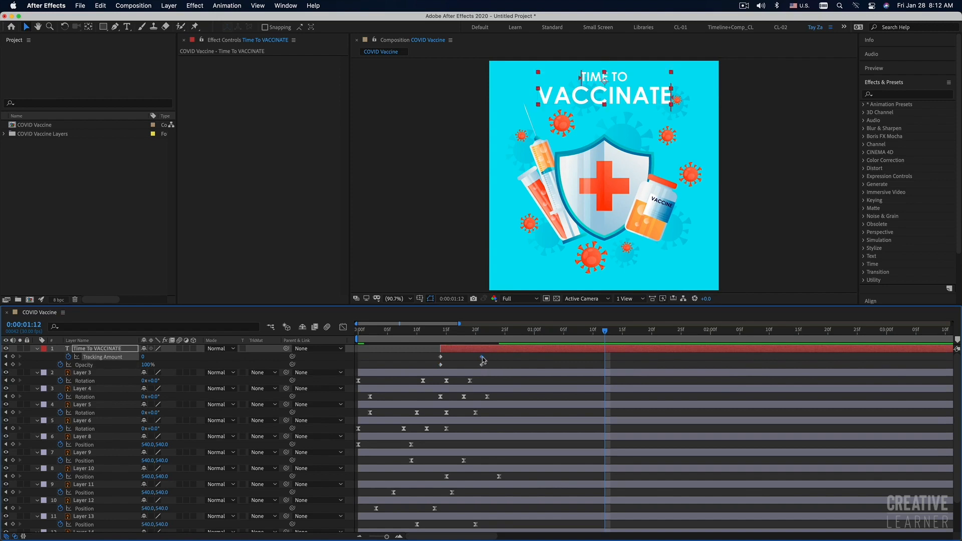
drag(490, 360, 434, 369)
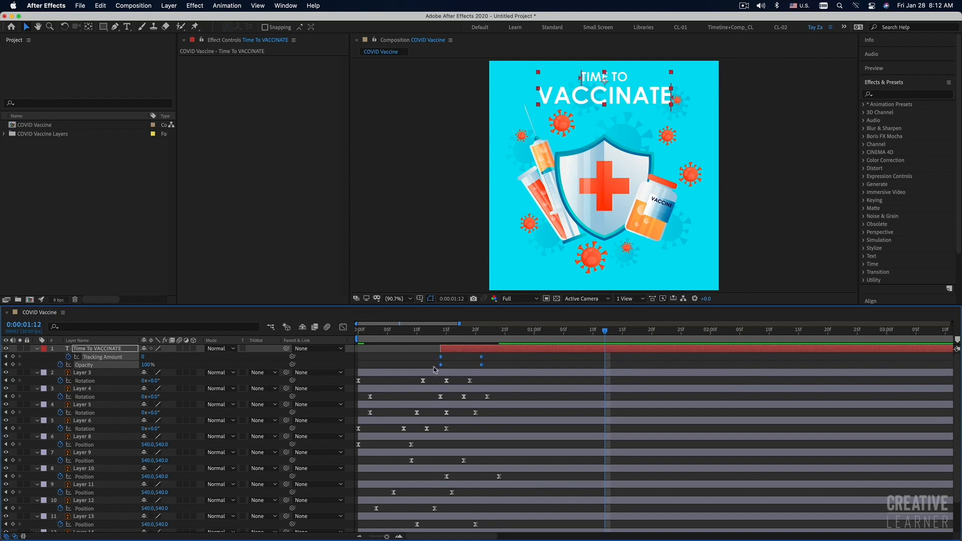
click(520, 360)
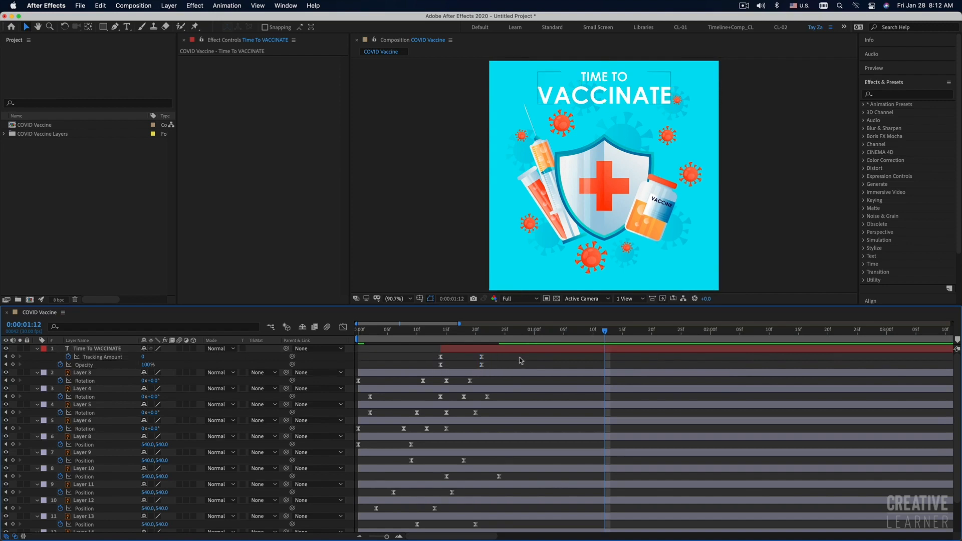
key(space)
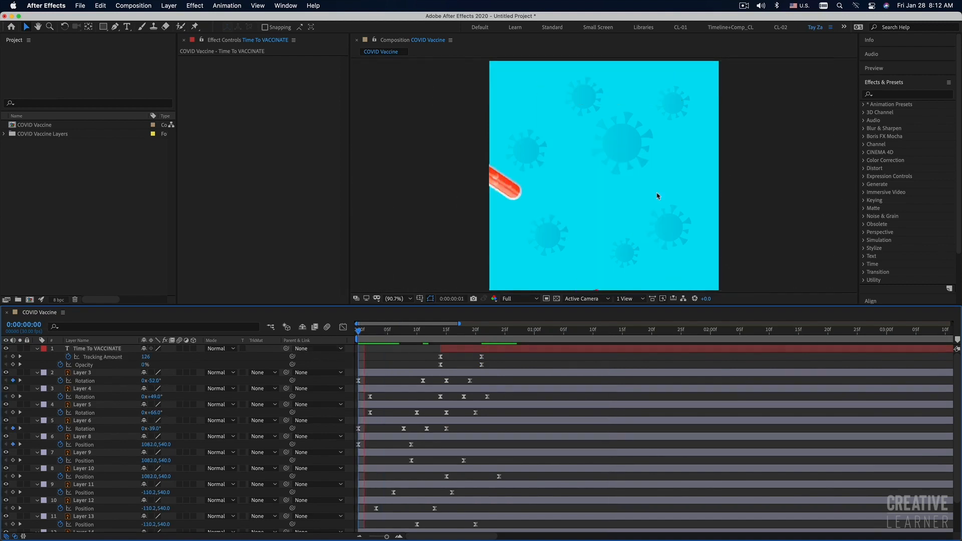
key(space)
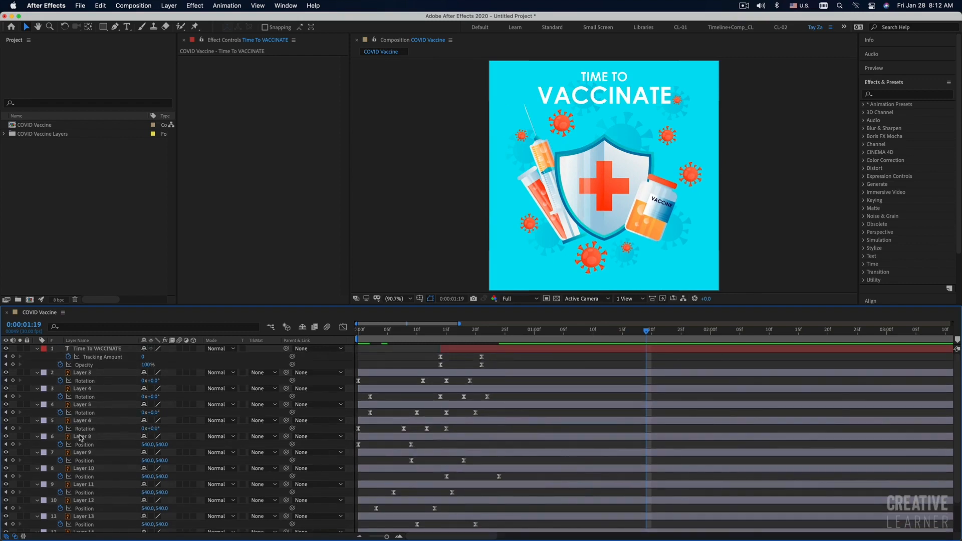
Shift Layers 3 to 6 together so they start at frame 6, and preview the delayed rotations.
click(407, 374)
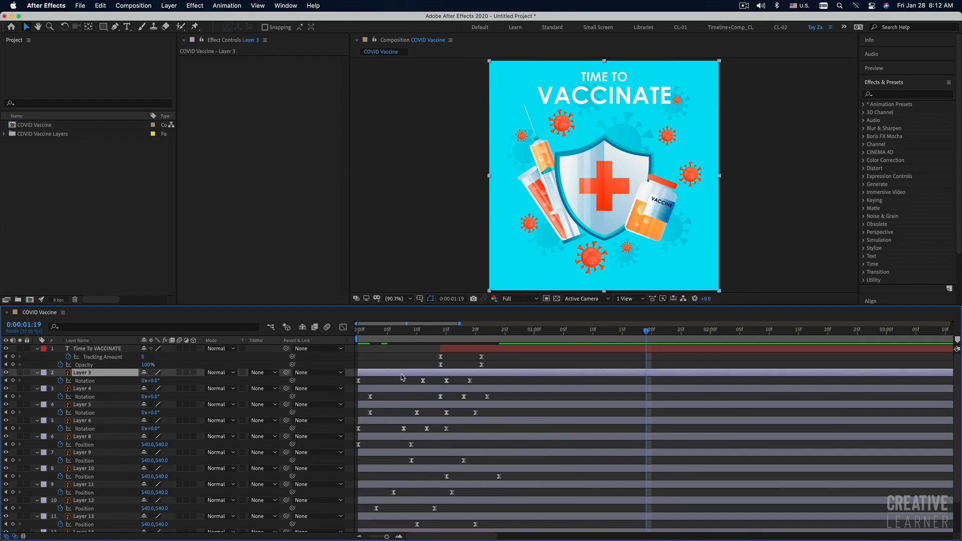
shift+click(424, 439)
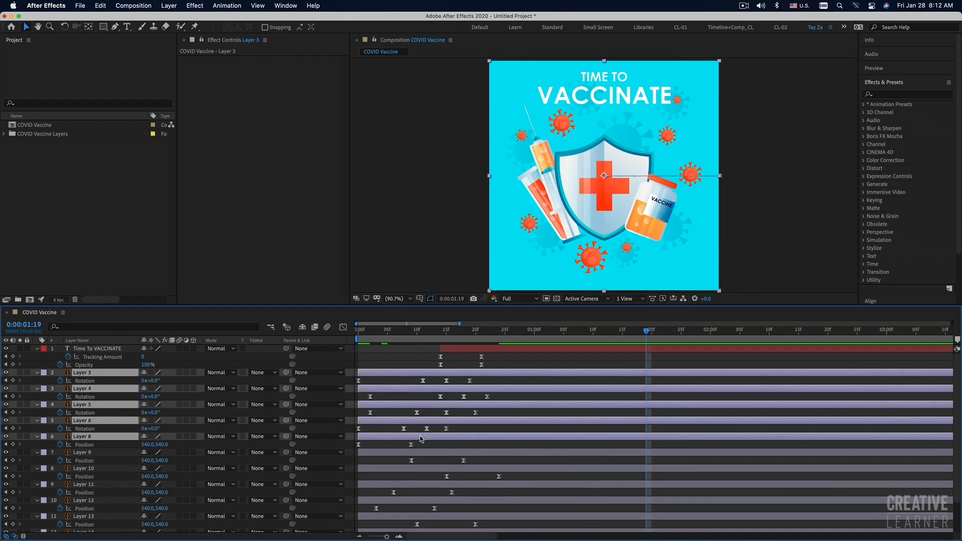
click(6, 436)
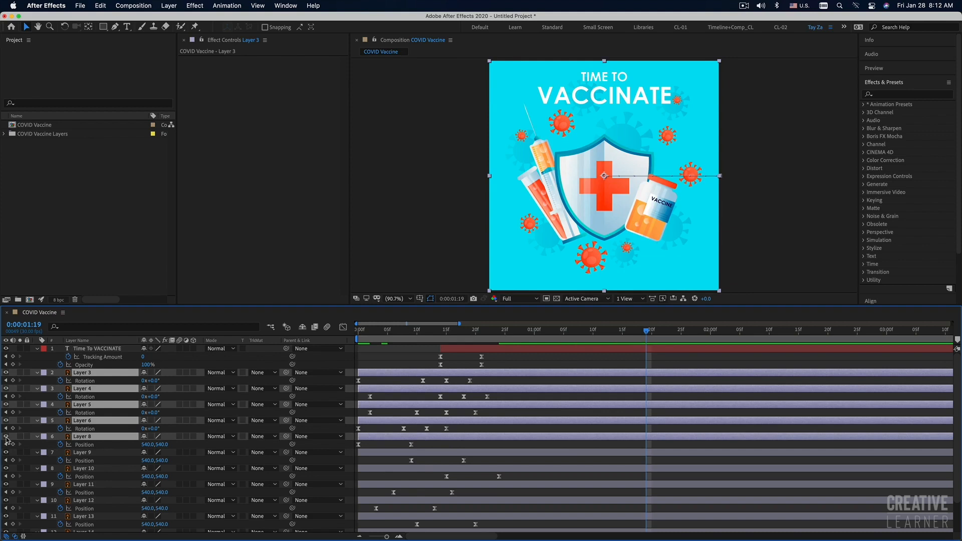
super+click(83, 437)
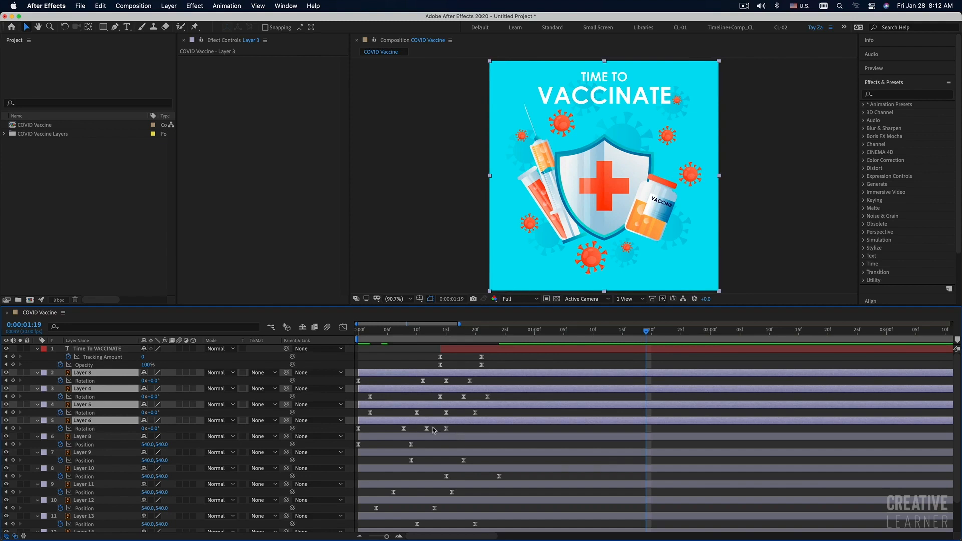
drag(373, 421, 408, 422)
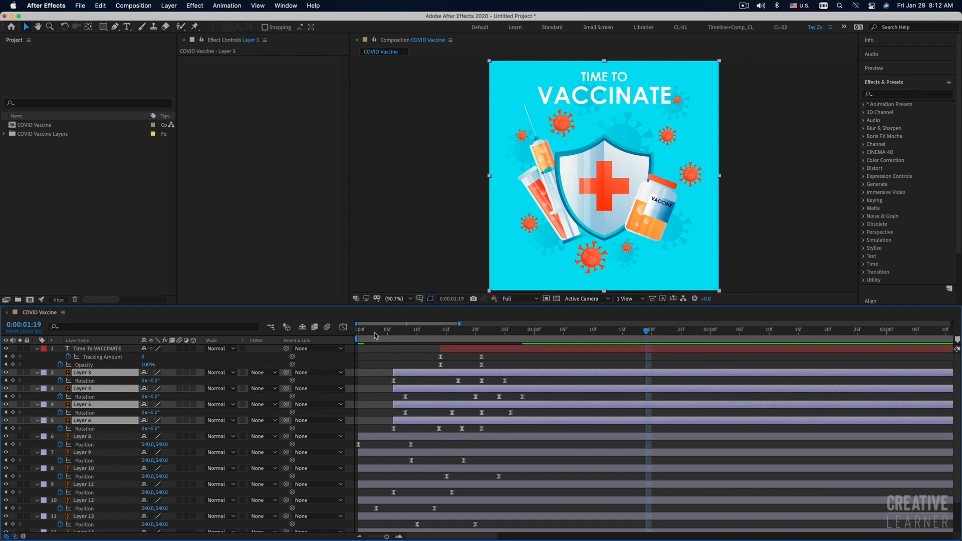
click(351, 333)
key(space)
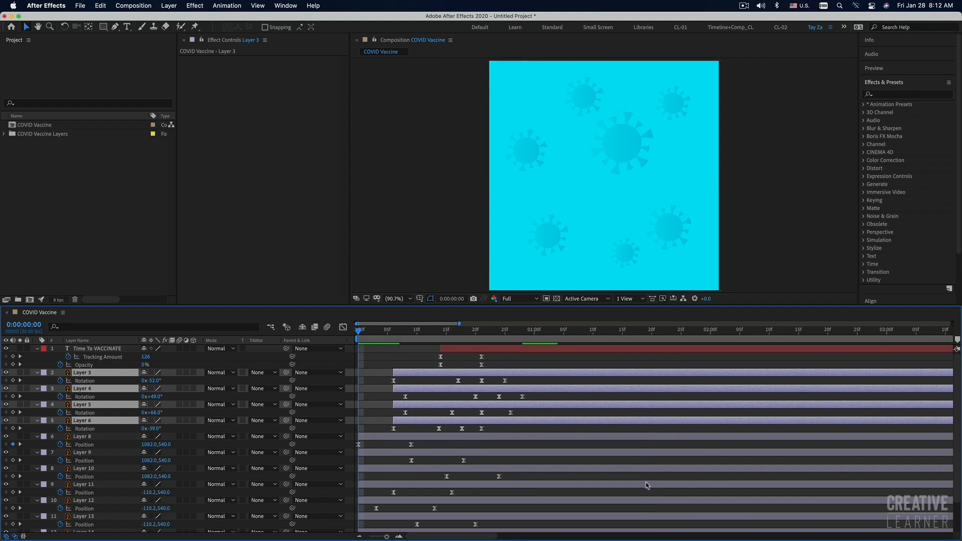
key(space)
Delay Layers 3 to 6 further to start at frame 9 and the title layer to frame 18, previewing the timing.
drag(429, 424, 435, 424)
key(space)
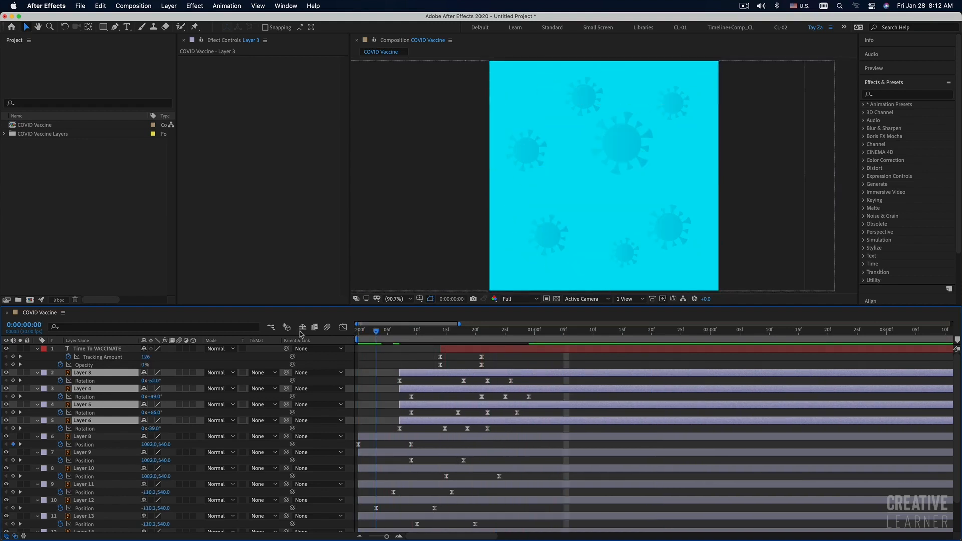
key(space)
drag(424, 424, 436, 424)
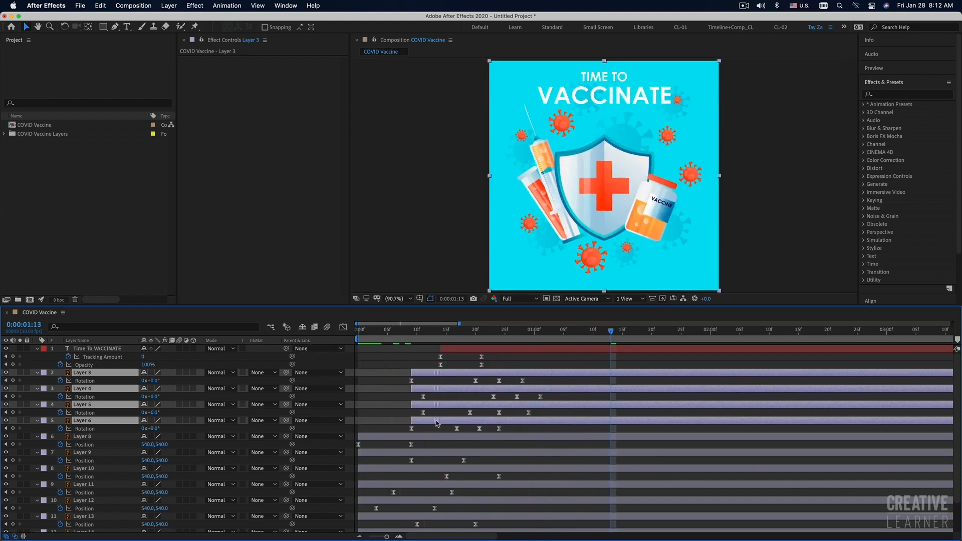
drag(459, 351, 483, 351)
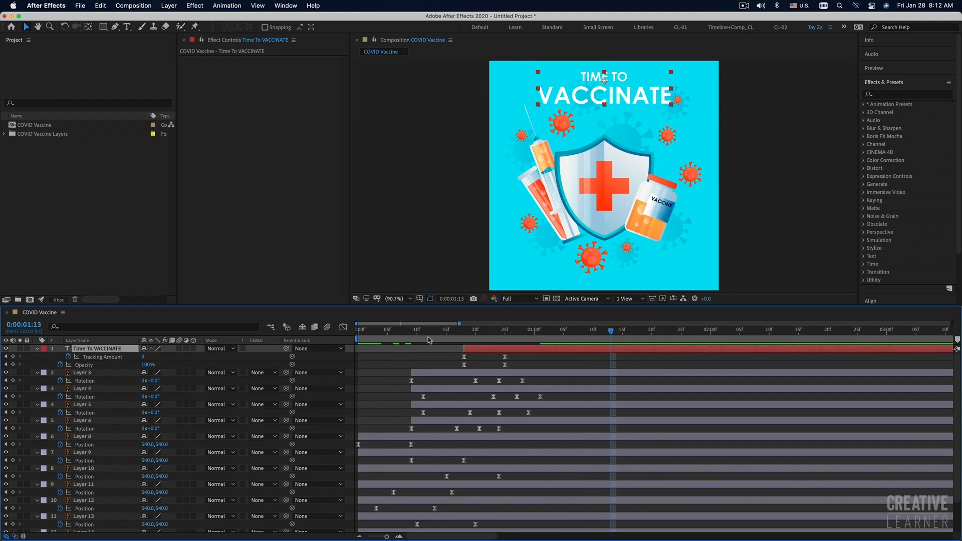
key(space)
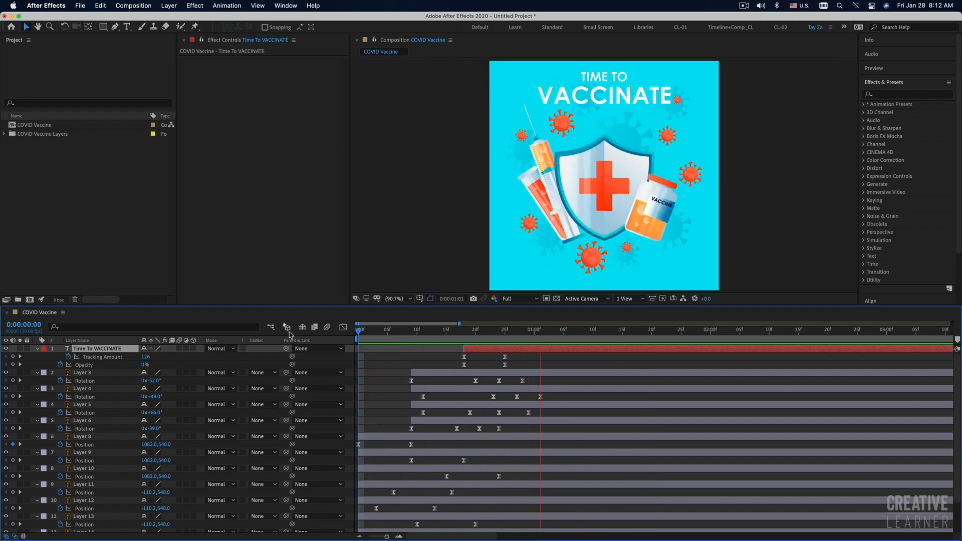
key(space)
Move the title layer's start to frame 28 and the start of Layers 3 to 6 to frame 16, and preview from the beginning.
drag(486, 350, 544, 350)
click(426, 375)
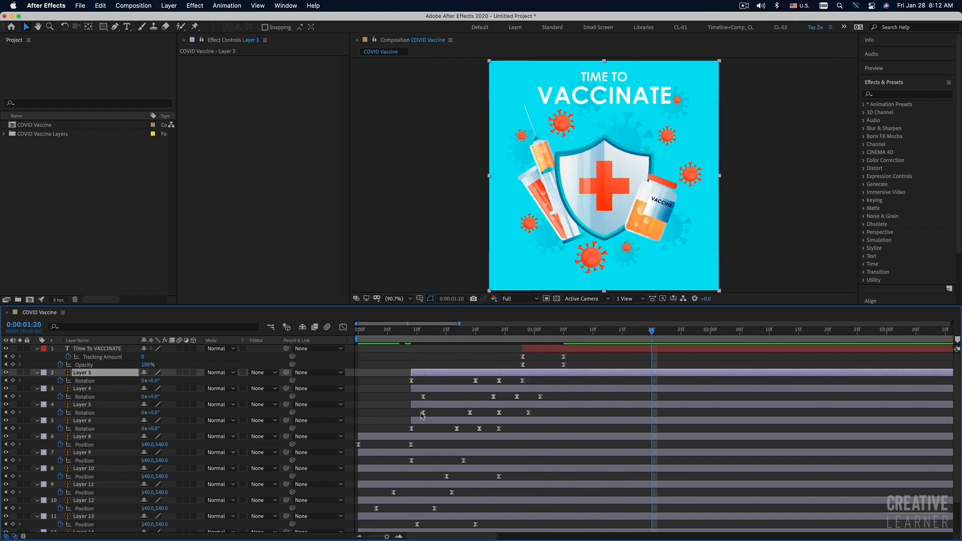
shift+click(424, 422)
drag(424, 422, 441, 423)
key(Home)
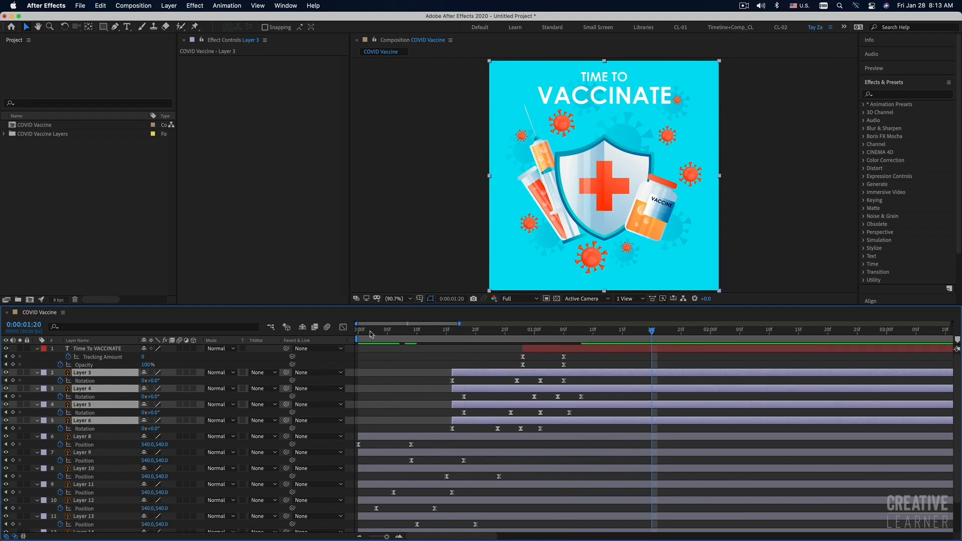
key(space)
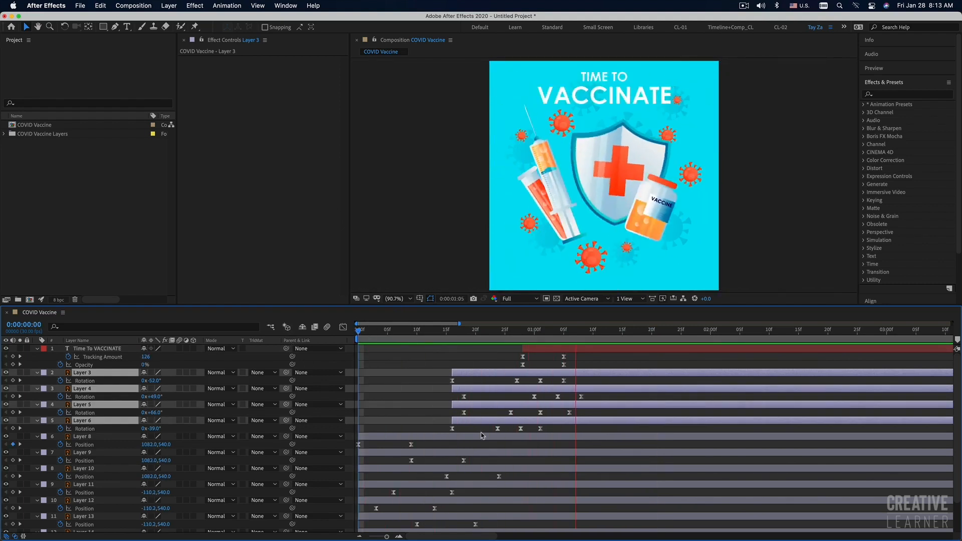
key(space)
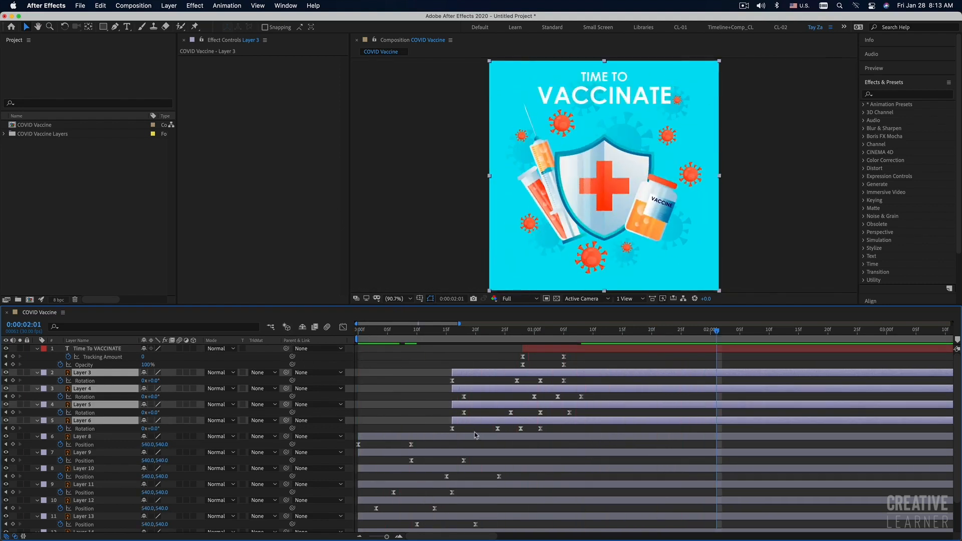
click(404, 371)
drag(393, 332, 328, 335)
key(space)
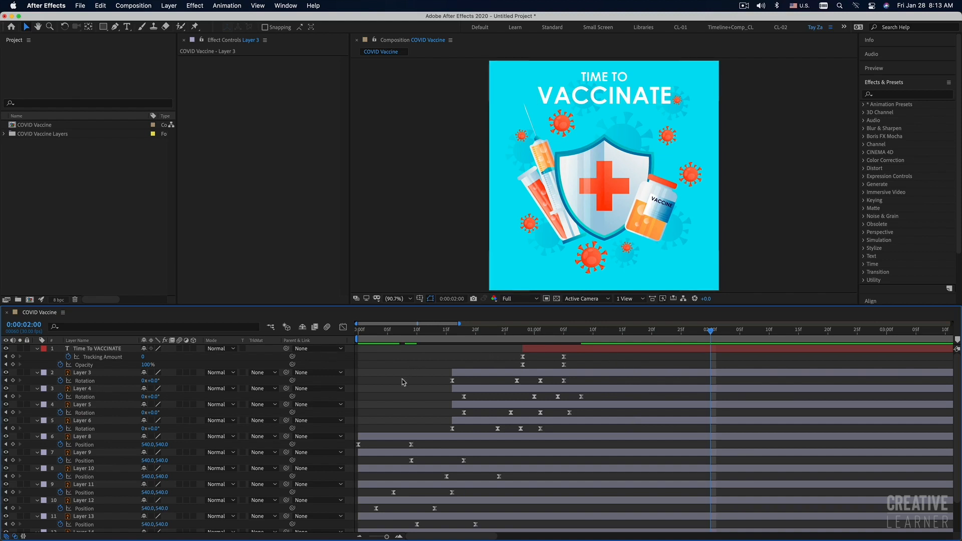
Add the expression wiggle(3,10) to Layer 7's Position property.
scroll(395, 456, down, 2)
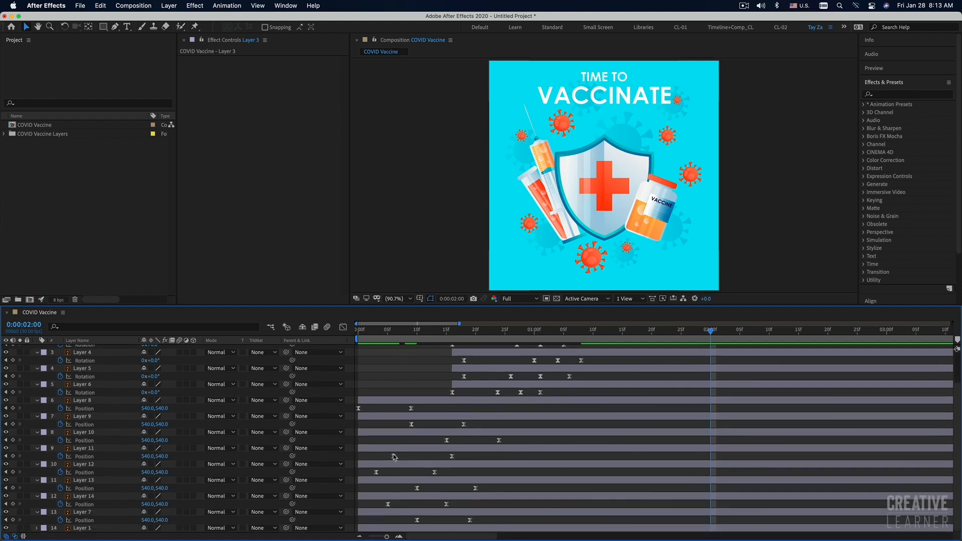
click(394, 513)
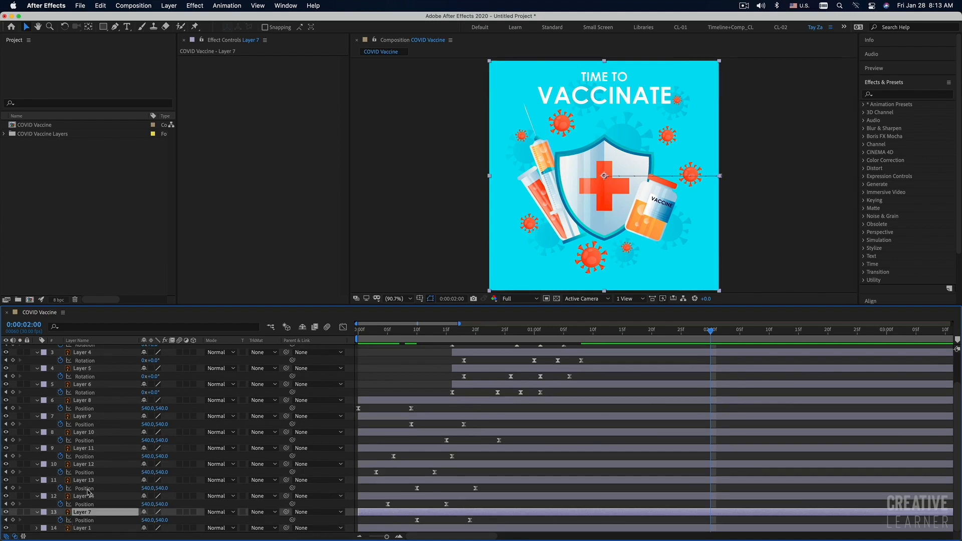
alt+click(60, 521)
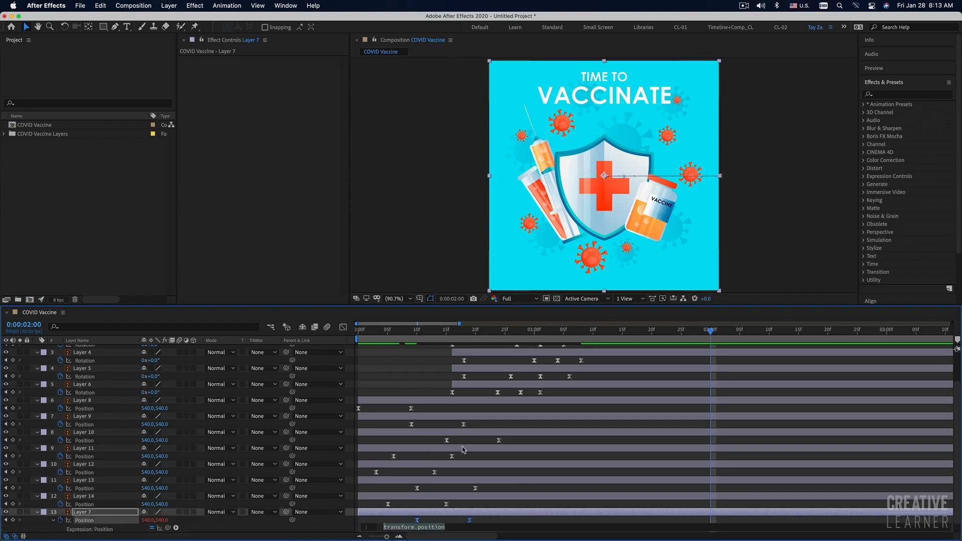
scroll(465, 450, down, 1)
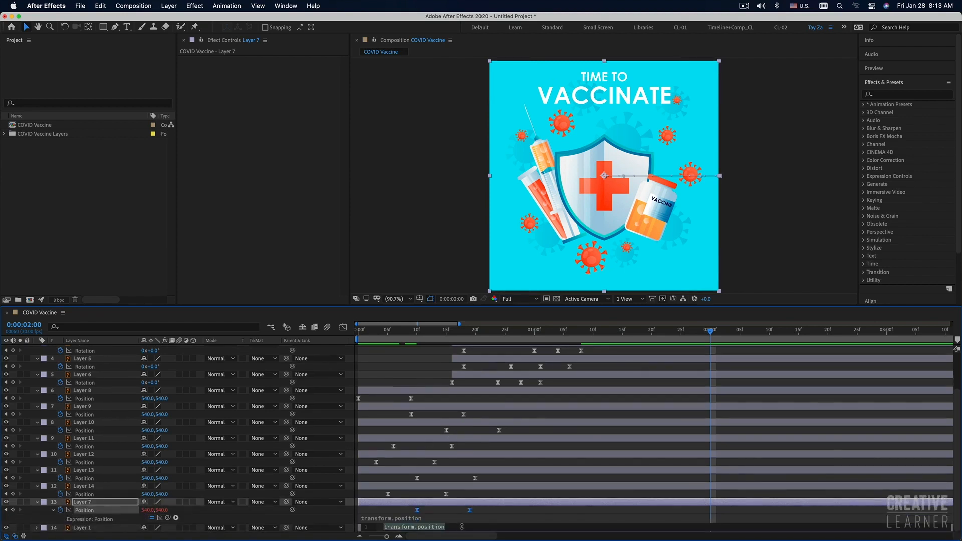
text(wigg)
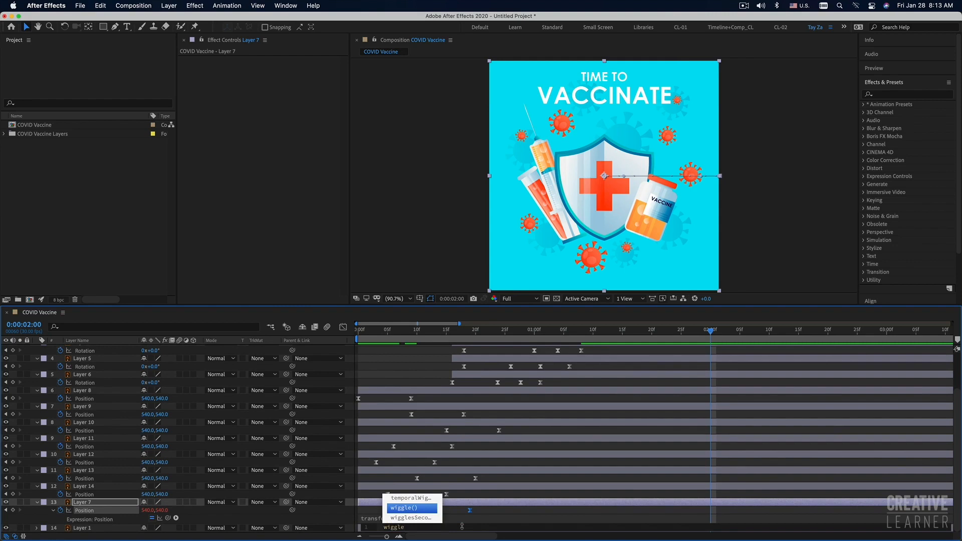
text(le)
key(Return)
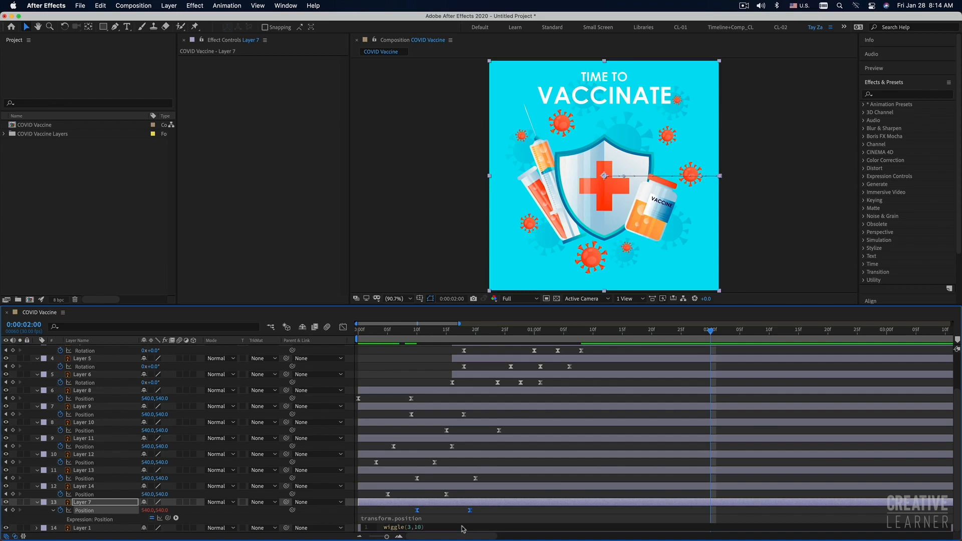
click(499, 518)
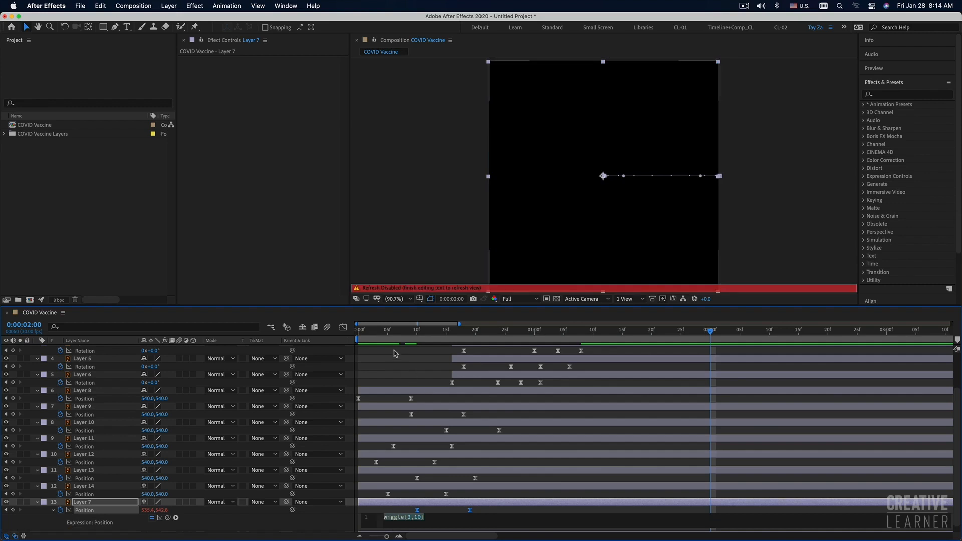
Preview Layer 7's wiggle from the first frame with a longer time span shown in the timeline.
click(406, 367)
key(Home)
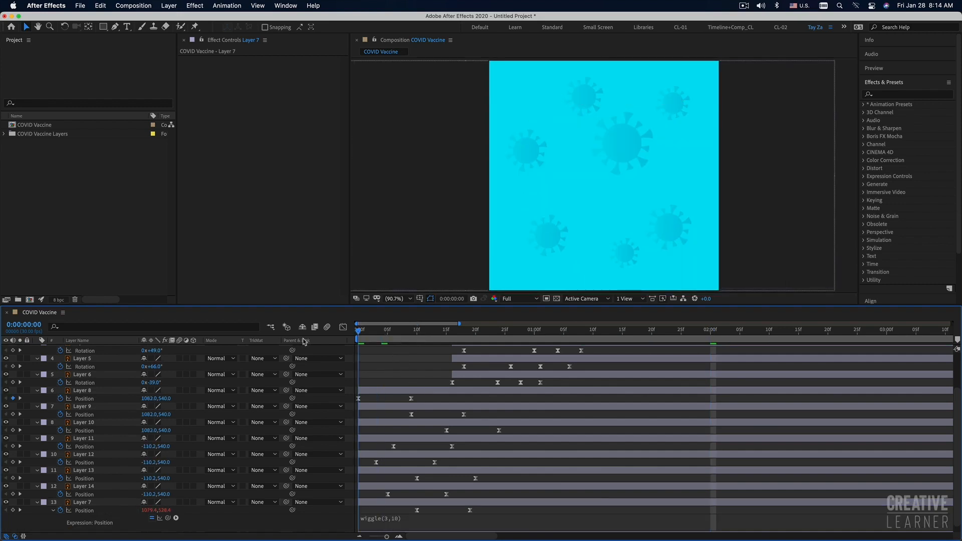
click(440, 503)
key(space)
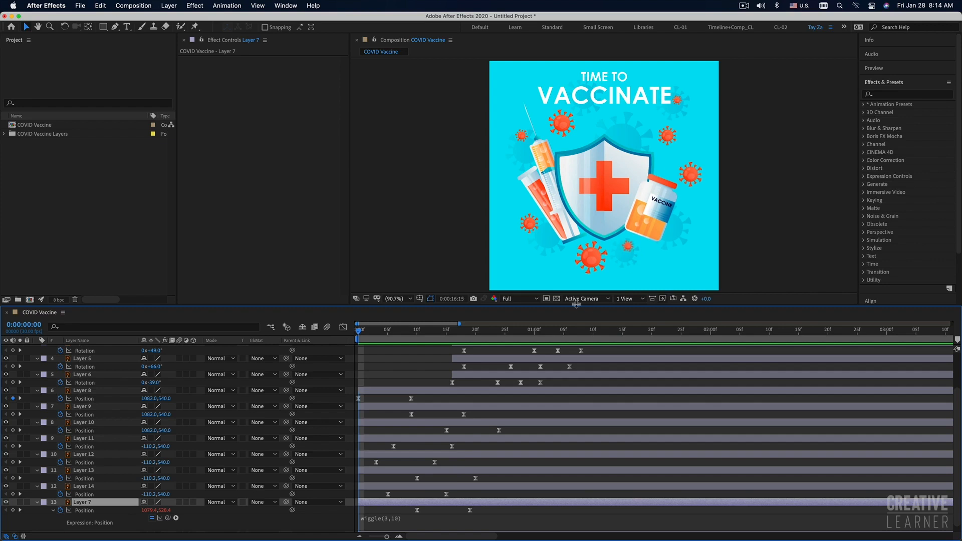
key(minus)
key(minus)
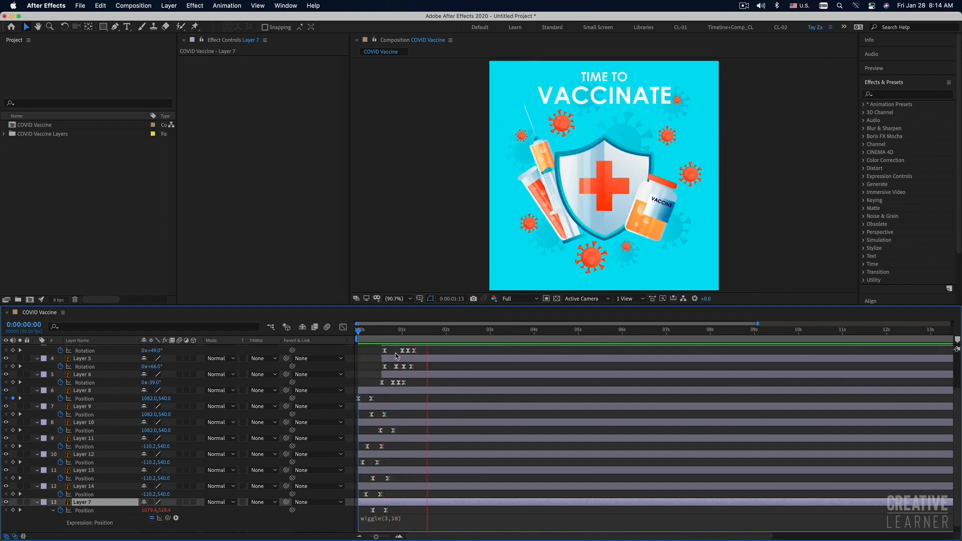
key(space)
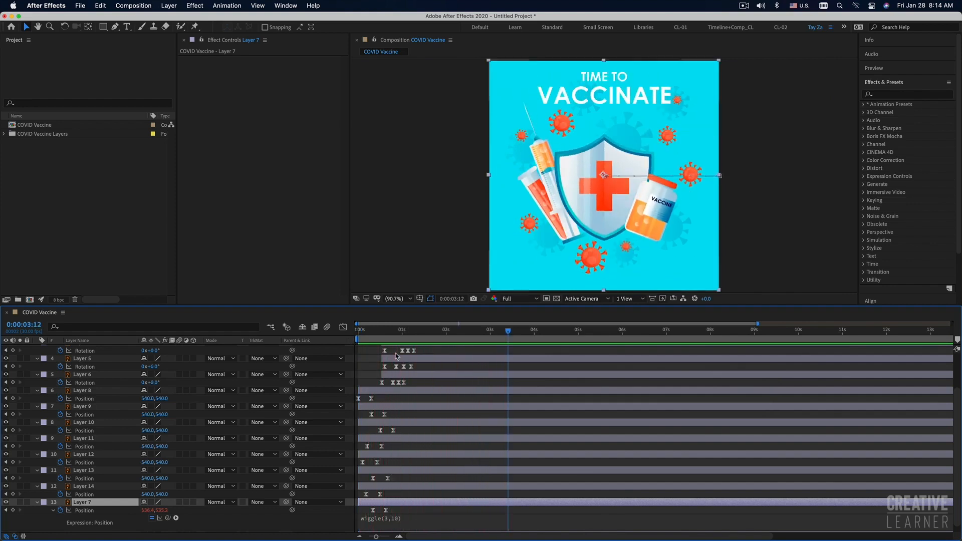
key(space)
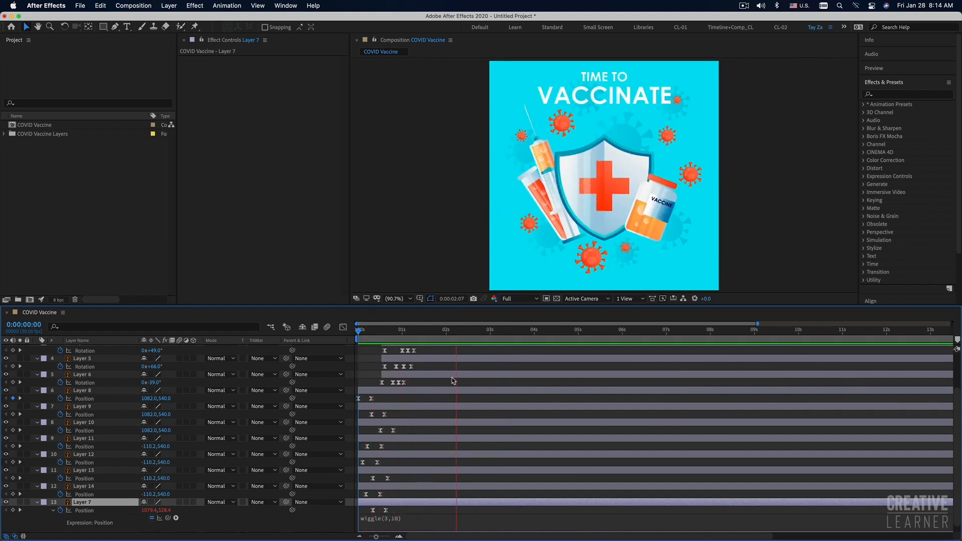
Copy Layer 7's wiggle expression to Layer 14's Position property and change it to wiggle(5,10).
key(space)
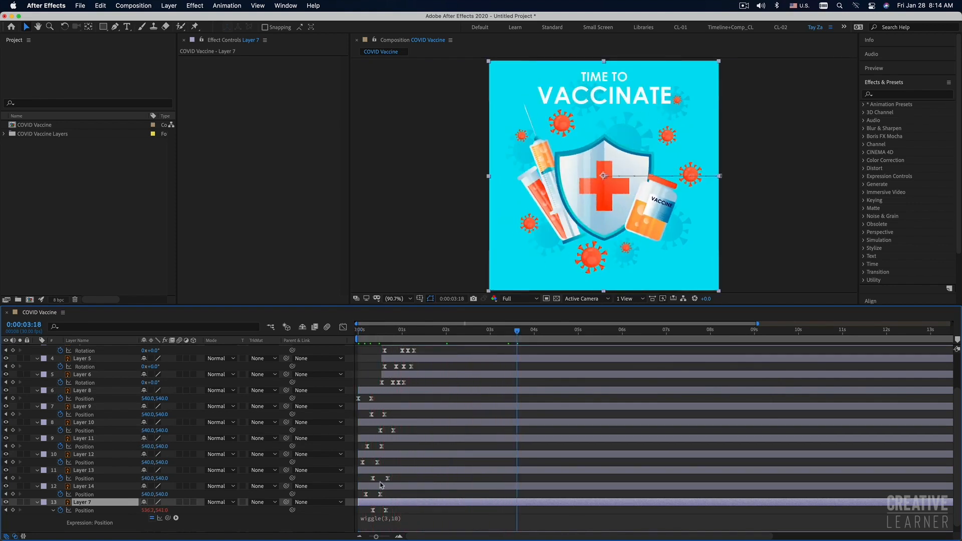
click(378, 488)
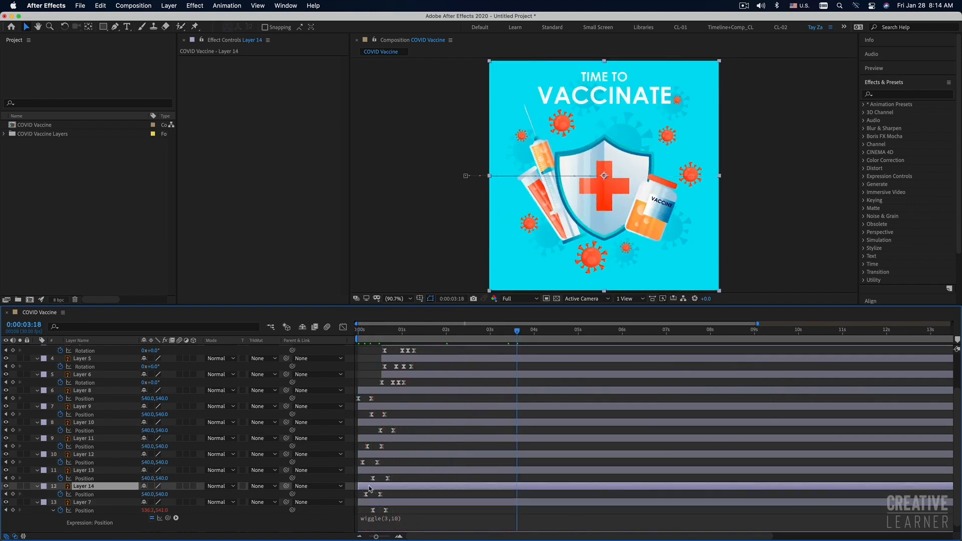
click(409, 517)
drag(428, 517, 338, 515)
key(super+c)
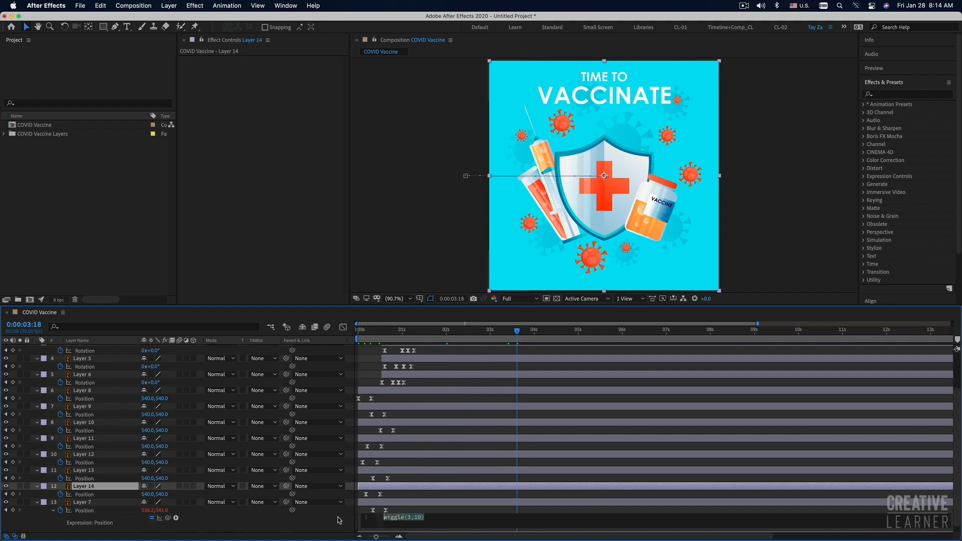
click(371, 485)
click(407, 495)
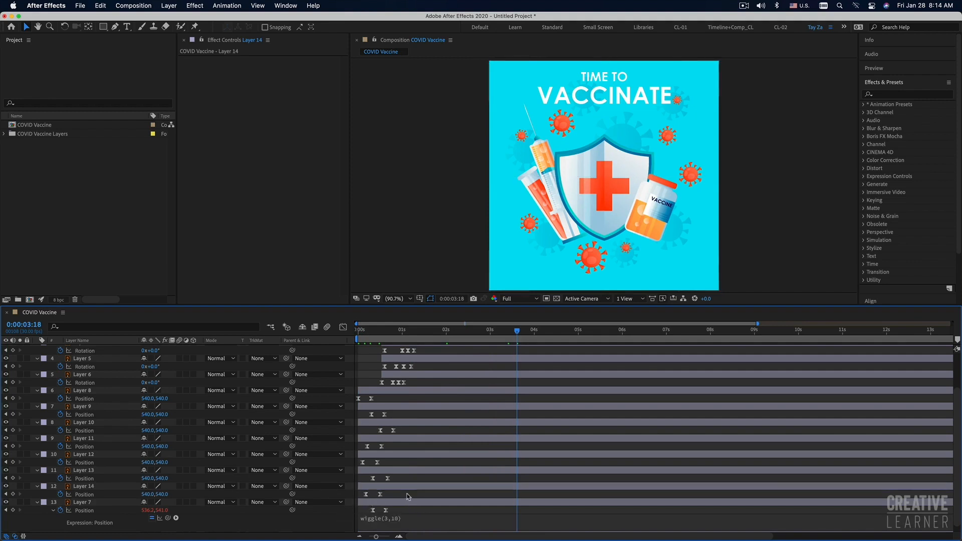
alt+click(59, 495)
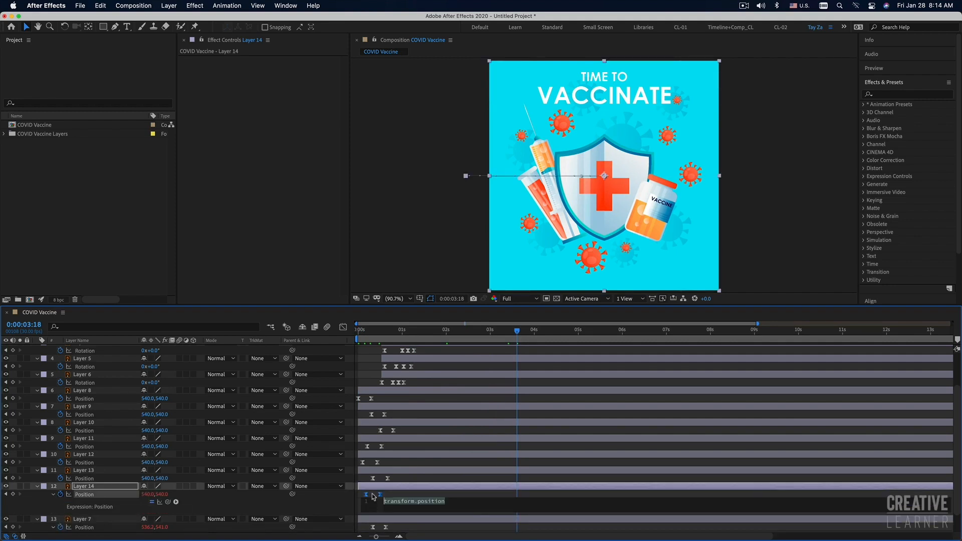
key(super+v)
text(5)
click(447, 474)
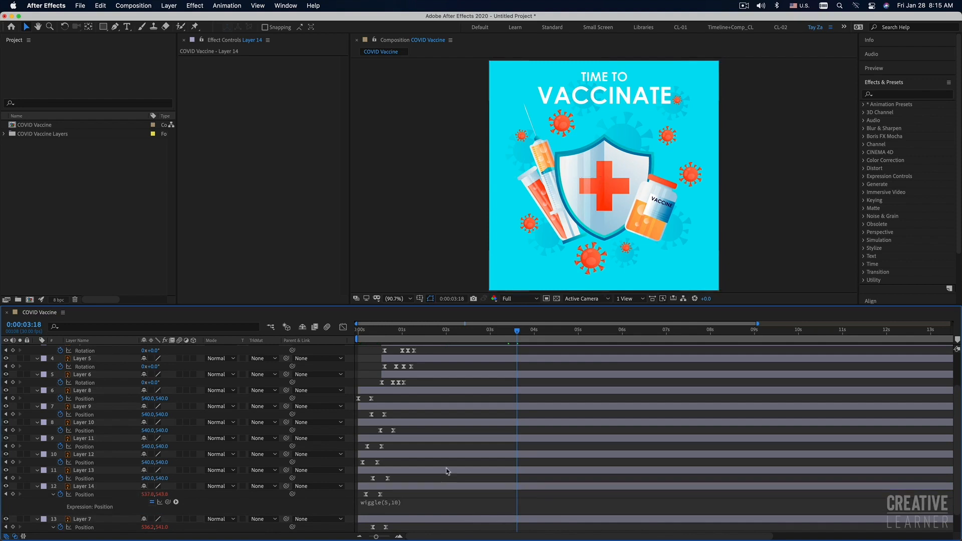
Preview the wiggle motion of Layers 7 and 14 from the first frame.
drag(364, 328, 356, 332)
key(space)
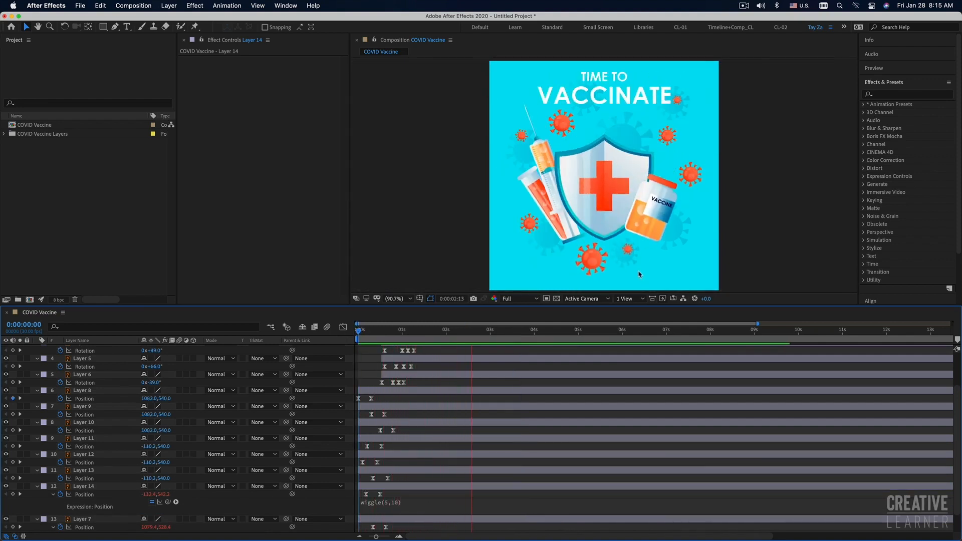
key(space)
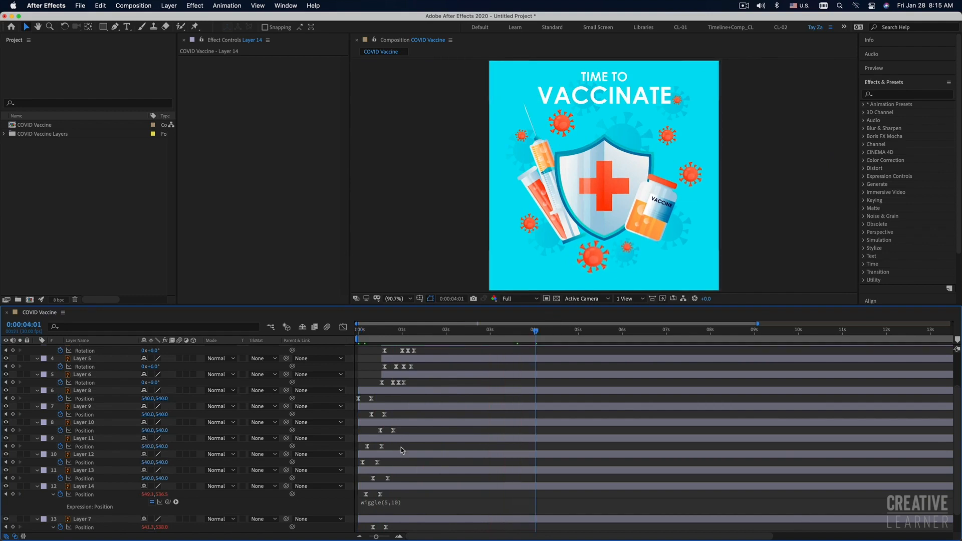
Copy Layer 7's wiggle(3,10) expression to Layer 13's Position property.
click(389, 471)
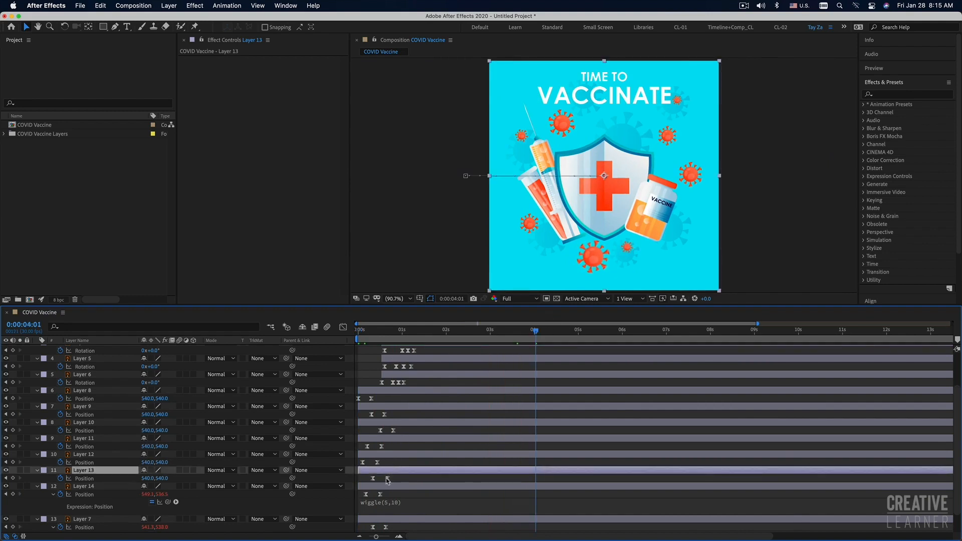
alt+click(61, 479)
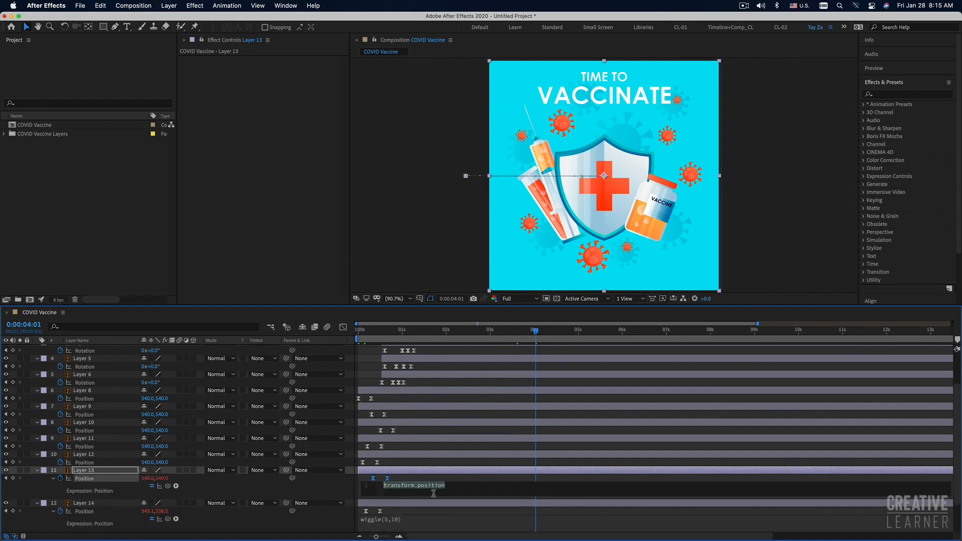
click(416, 519)
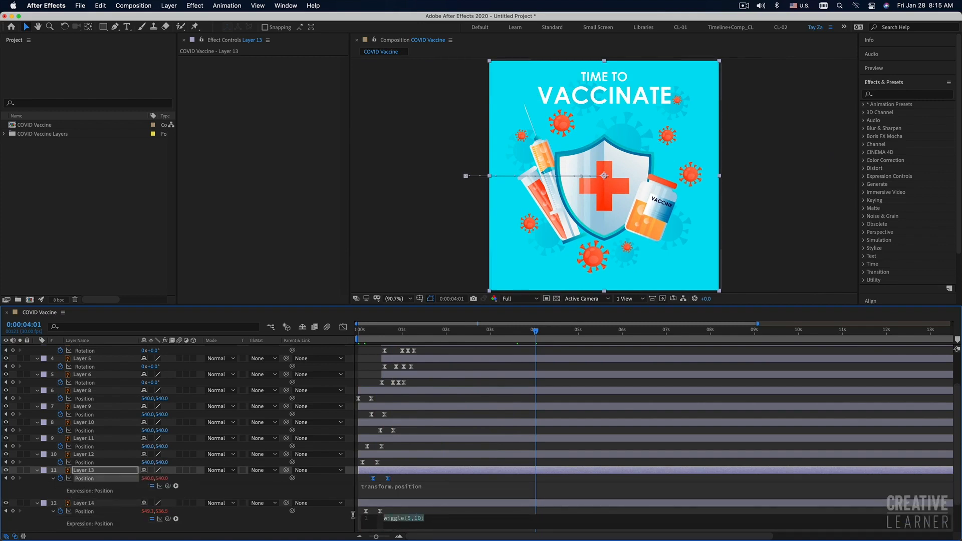
scroll(440, 511, down, 3)
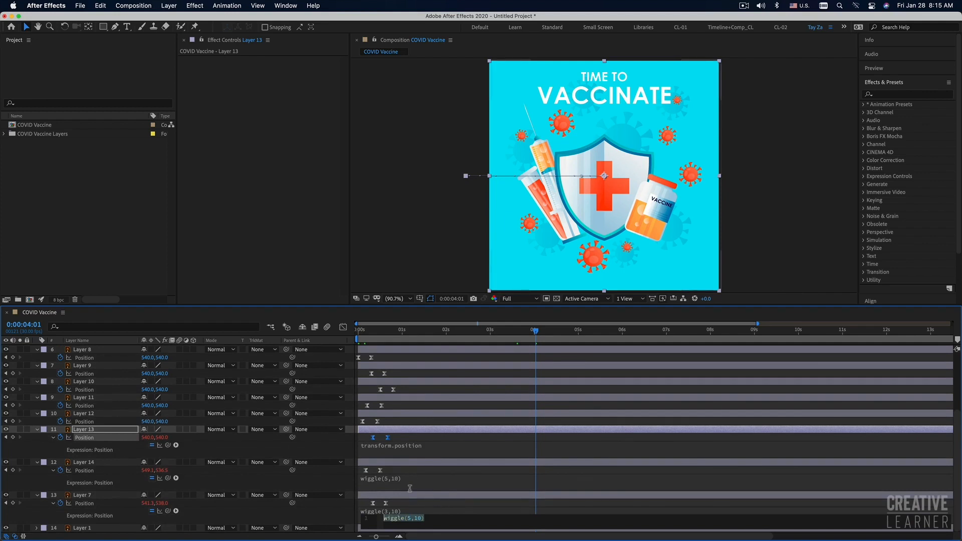
click(429, 519)
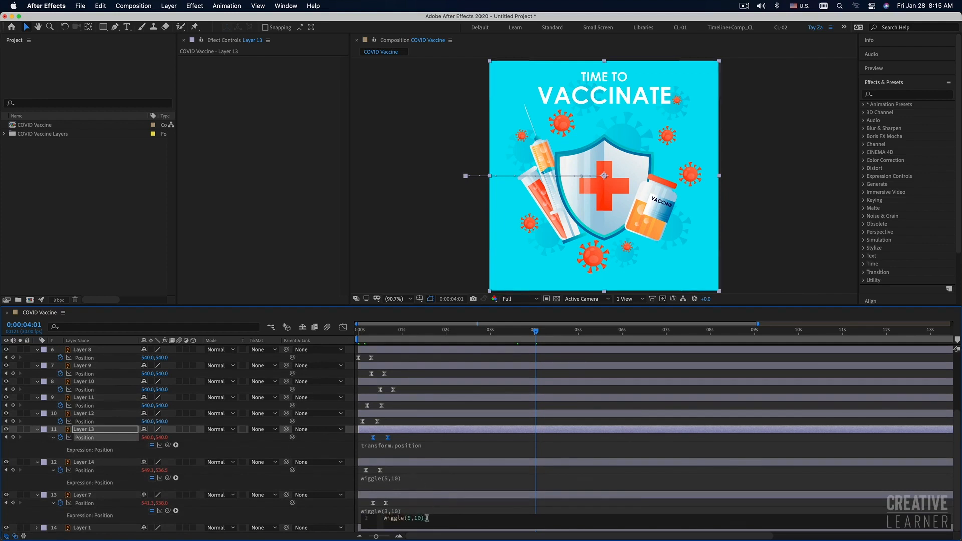
click(408, 512)
drag(436, 510, 370, 511)
key(super+c)
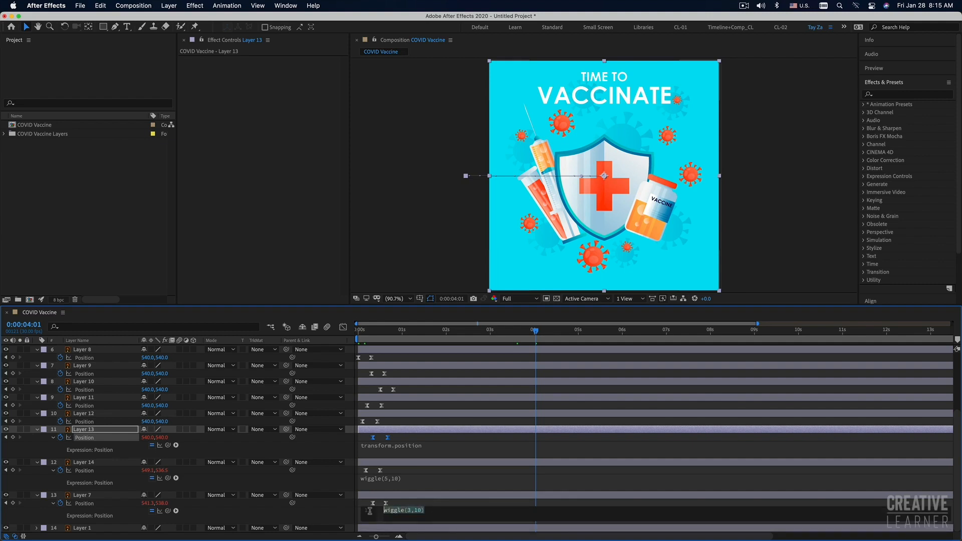
click(419, 448)
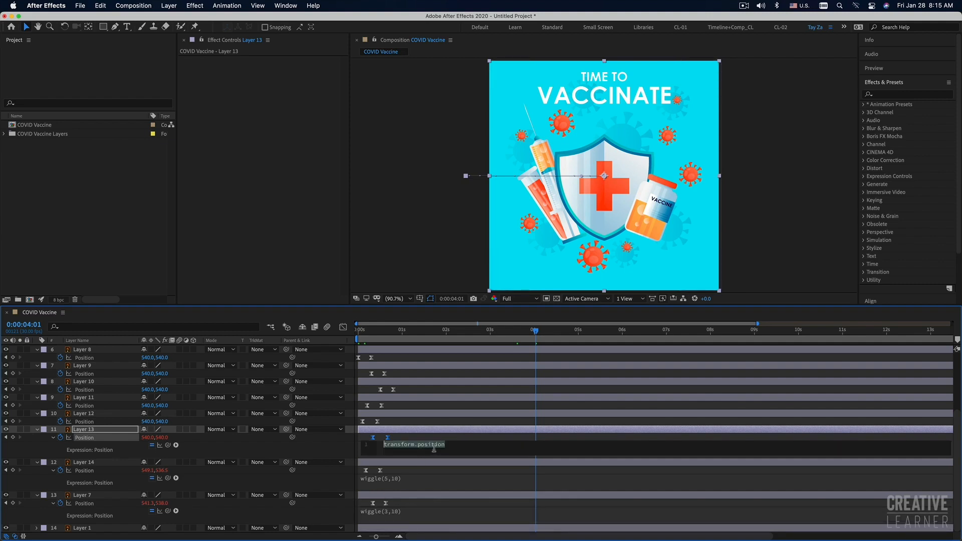
key(super+v)
Add the expression wiggle(4,15) to Layer 12's Position property.
click(378, 414)
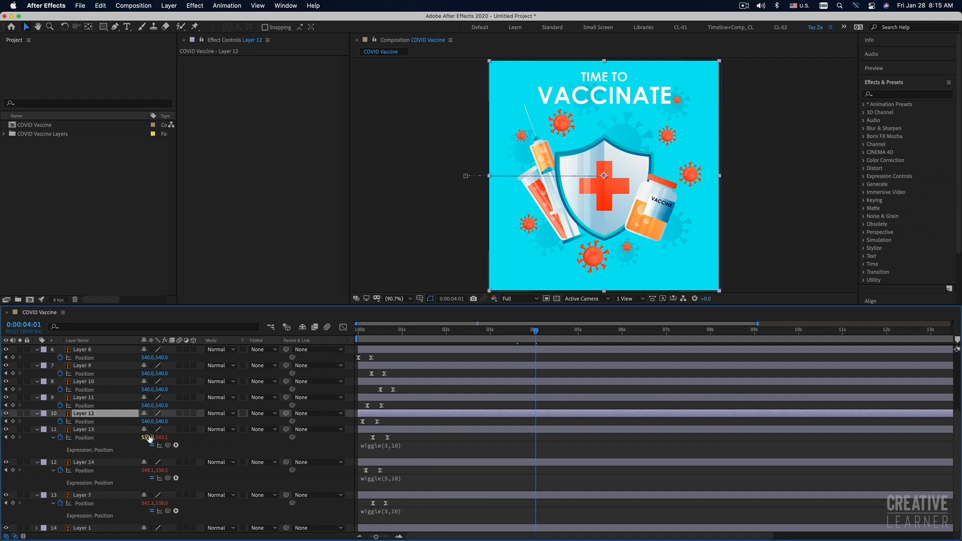
alt+click(60, 425)
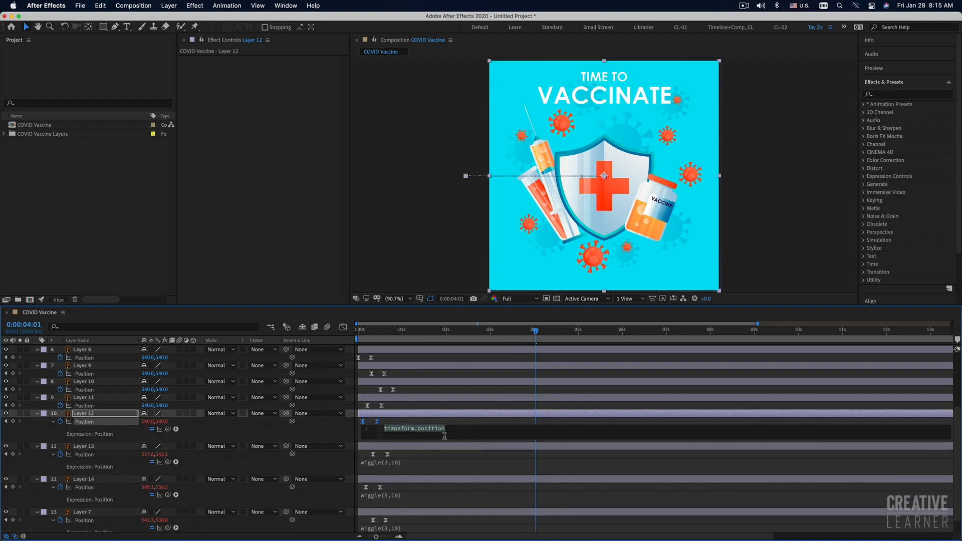
key(super+v)
click(410, 429)
key(BackSpace)
text(4)
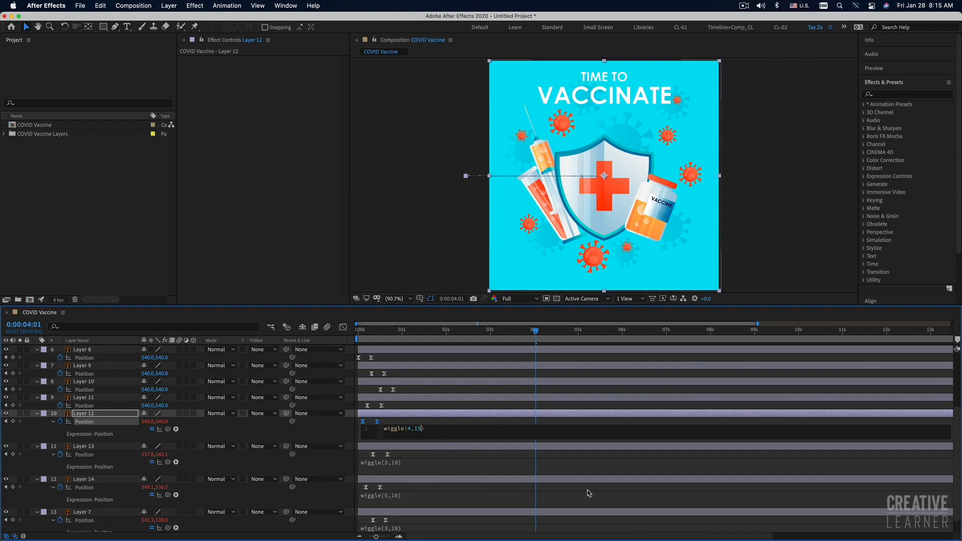
click(405, 409)
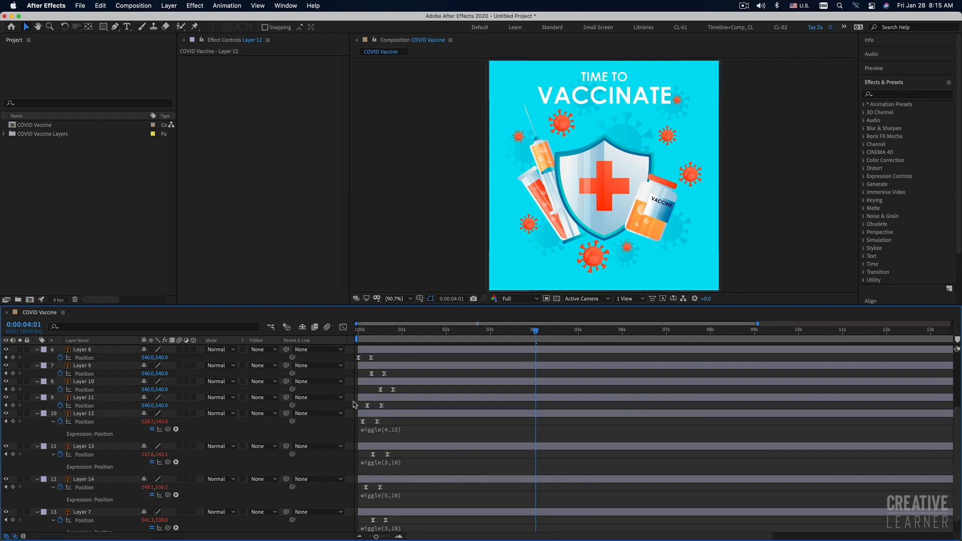
Add the expression wiggle(2,4) to Layer 11's Position property.
alt+click(60, 406)
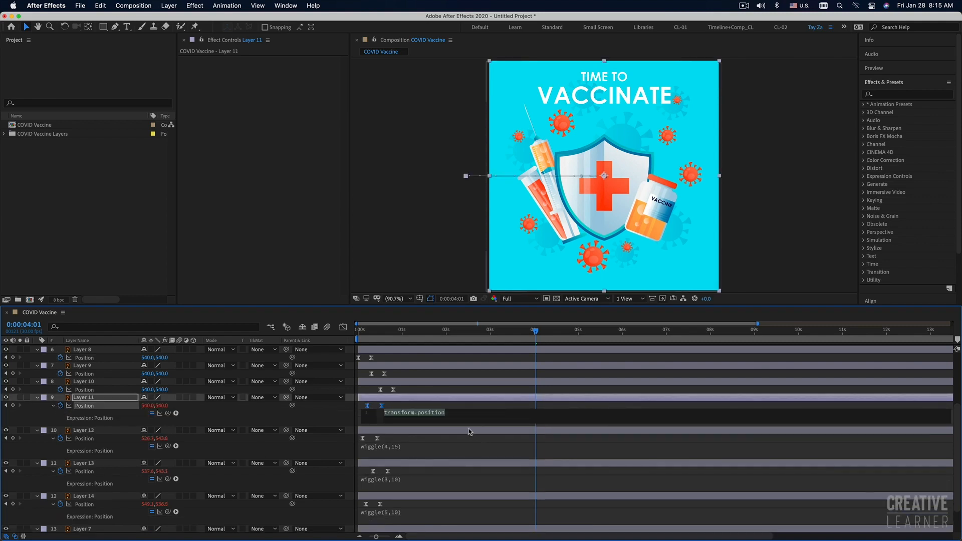
key(super+v)
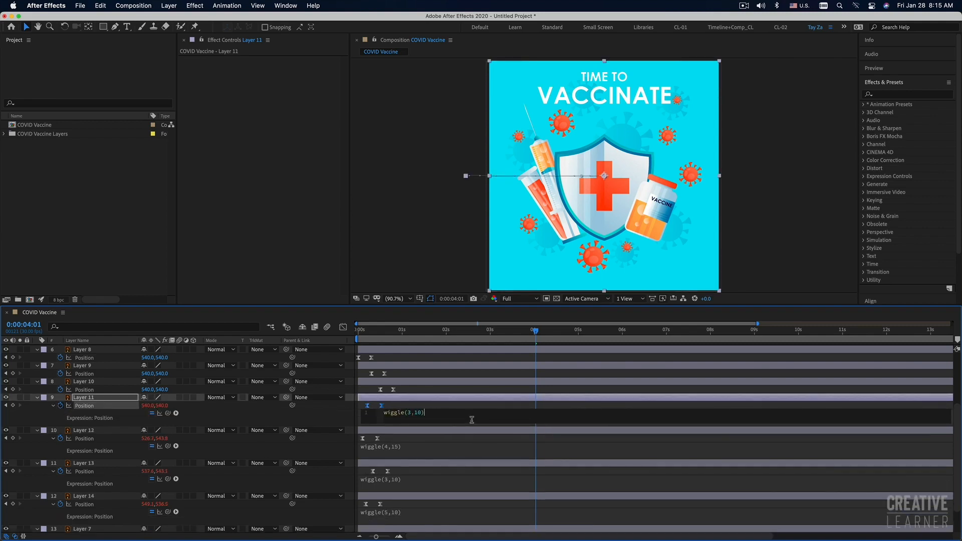
key(BackSpace)
text(2,4)
click(474, 393)
Add the expression wiggle(3,13) to Layer 10's Position property.
click(85, 381)
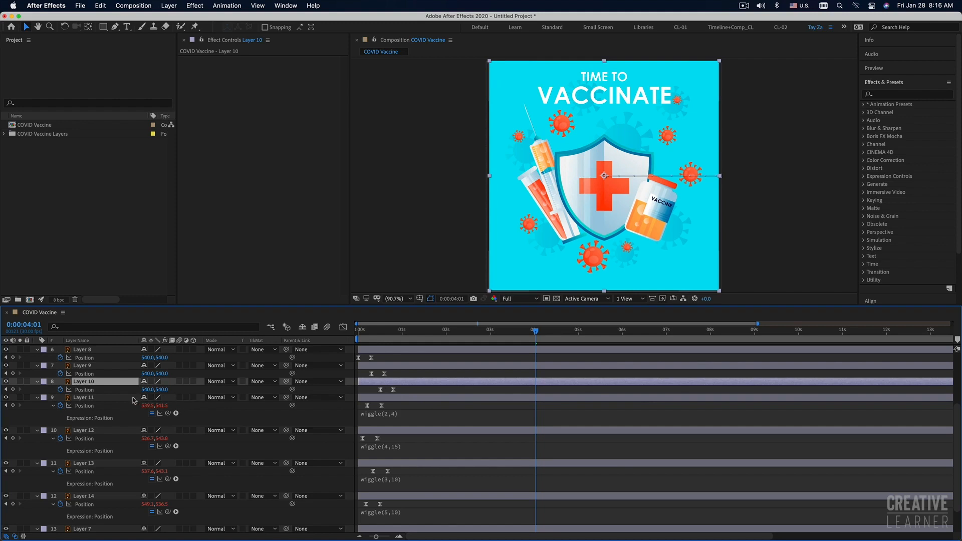
alt+click(60, 389)
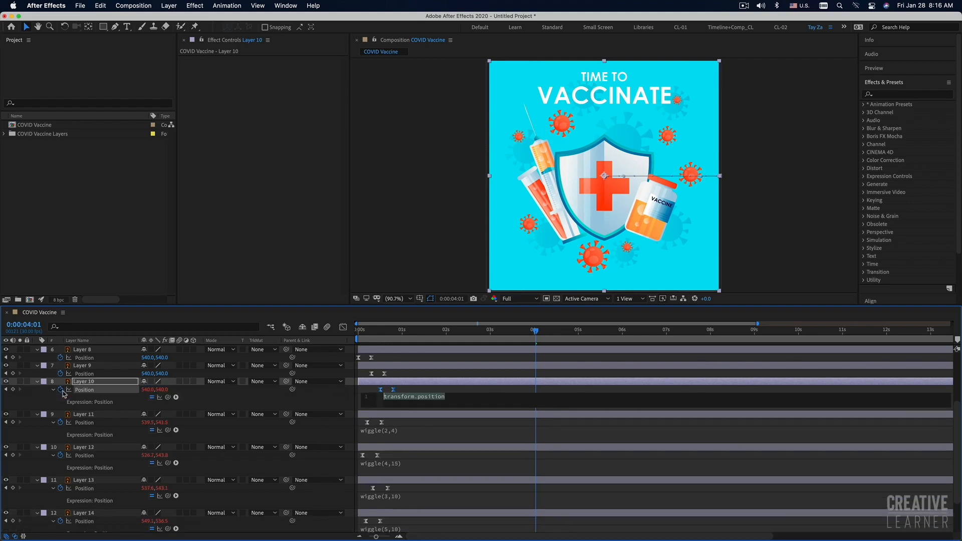
text(wiggle(3,10))
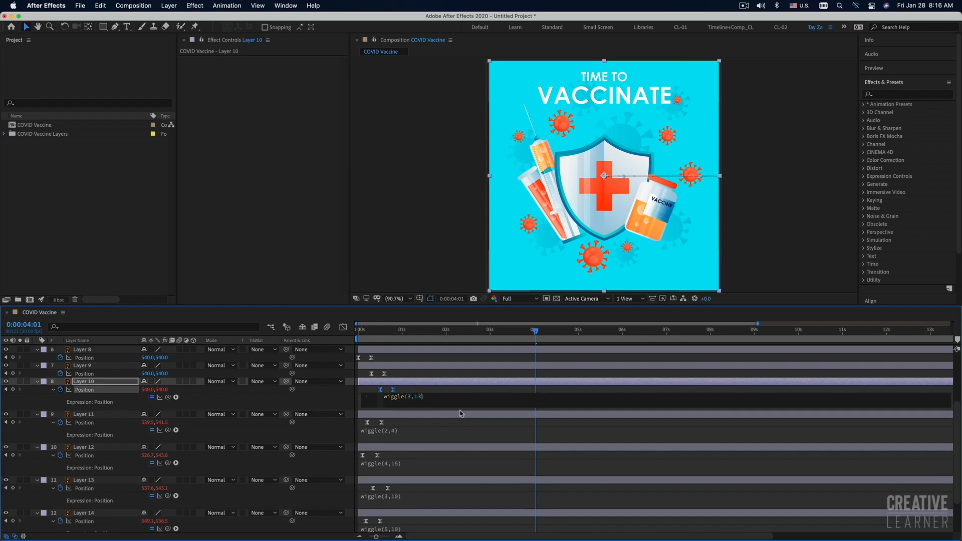
click(457, 381)
Add wiggle(3,10) to Layer 9's Position property and wiggle(3,13) to Layer 8's Position property.
scroll(456, 380, up, 5)
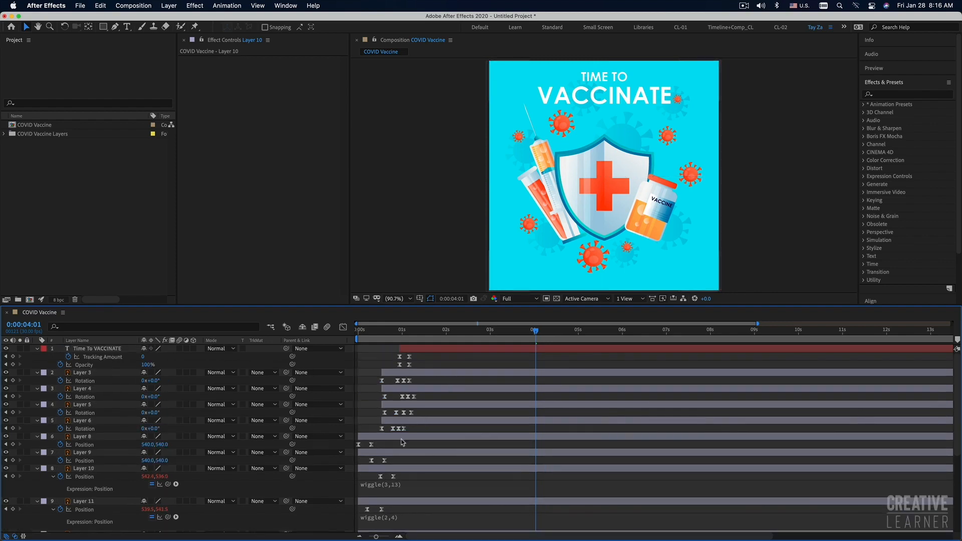
alt+click(60, 461)
key(super+v)
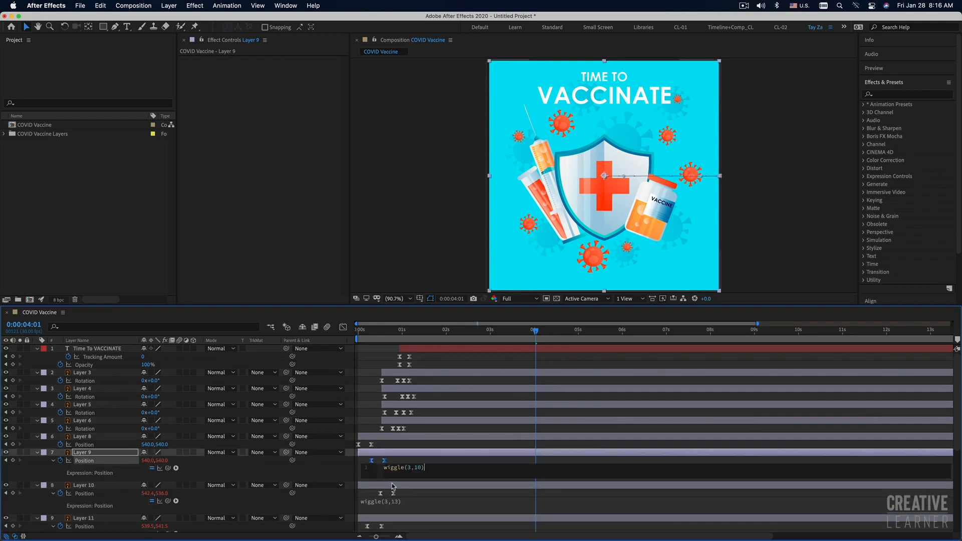
click(386, 445)
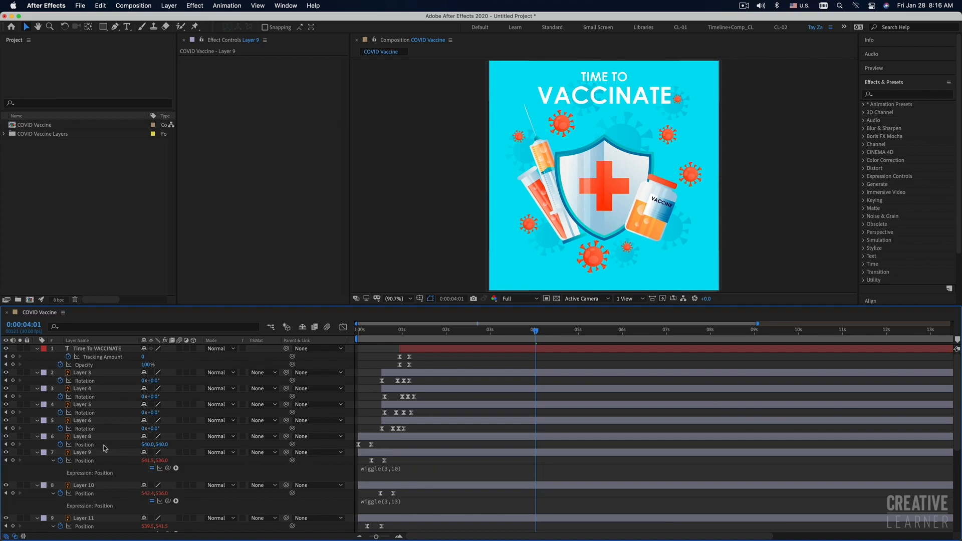
alt+click(60, 444)
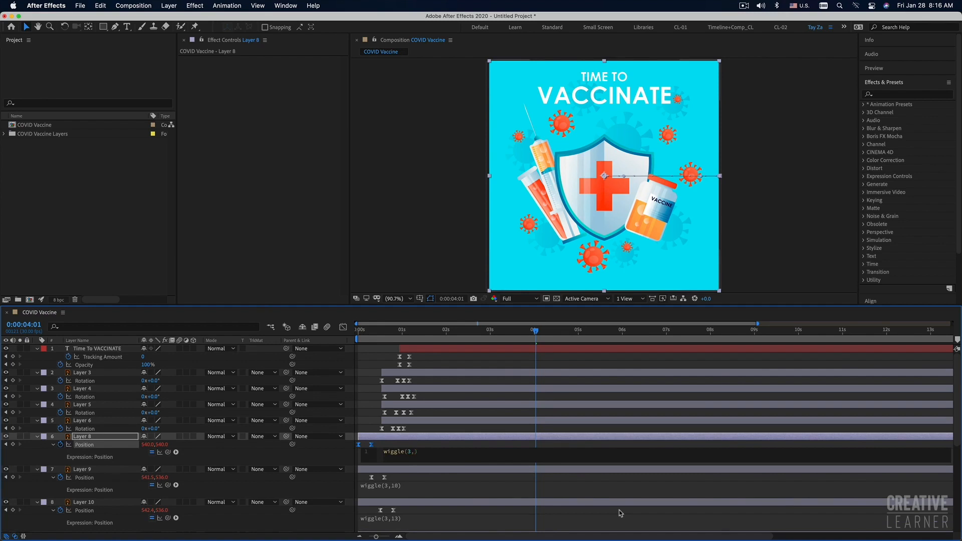
click(540, 487)
Preview the whole animation from the first frame, with the full 20 seconds shown in the timeline and a larger composition viewer.
drag(368, 331, 309, 332)
key(space)
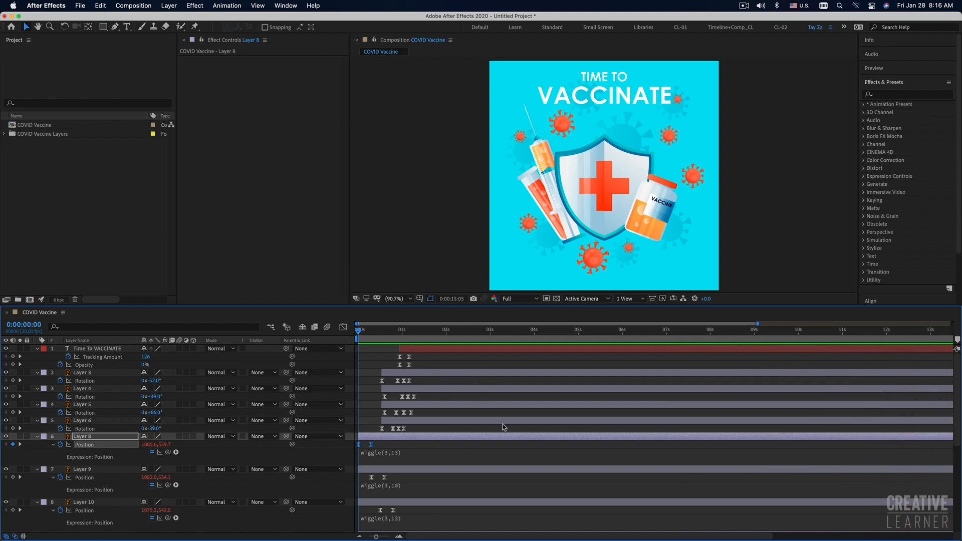
key(minus)
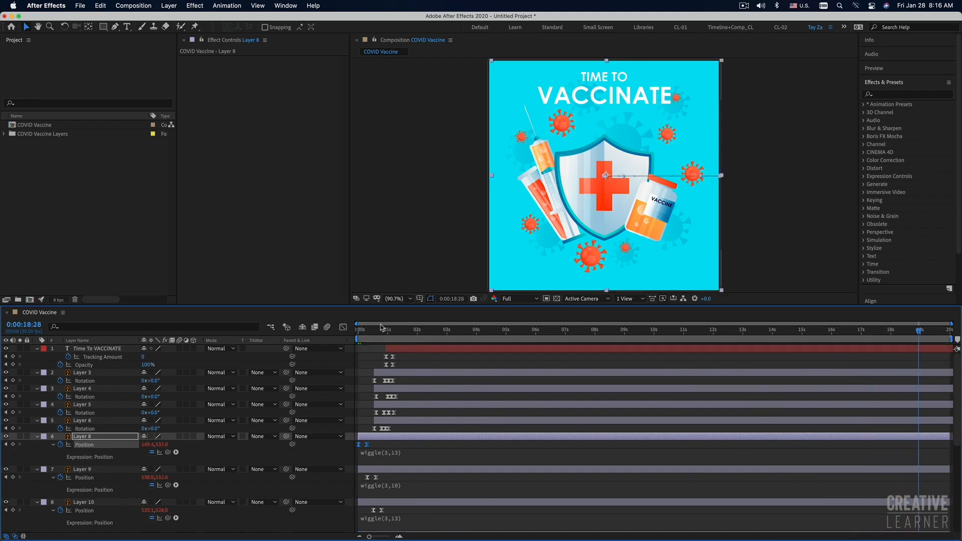
key(space)
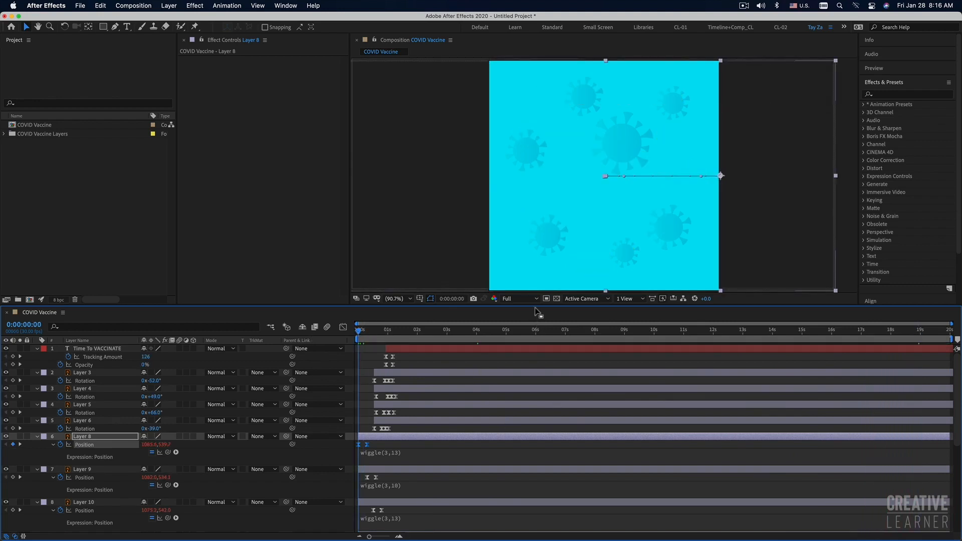
drag(535, 304, 531, 337)
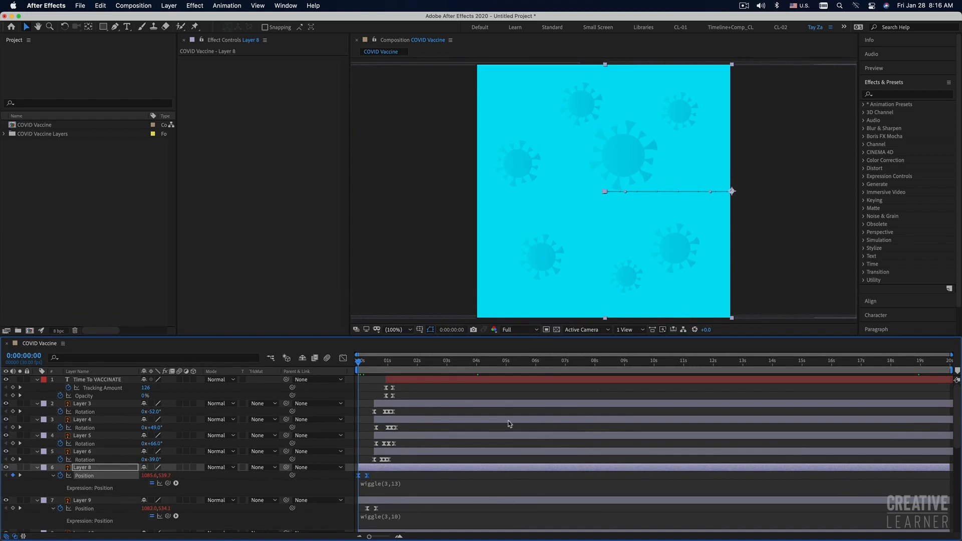
key(space)
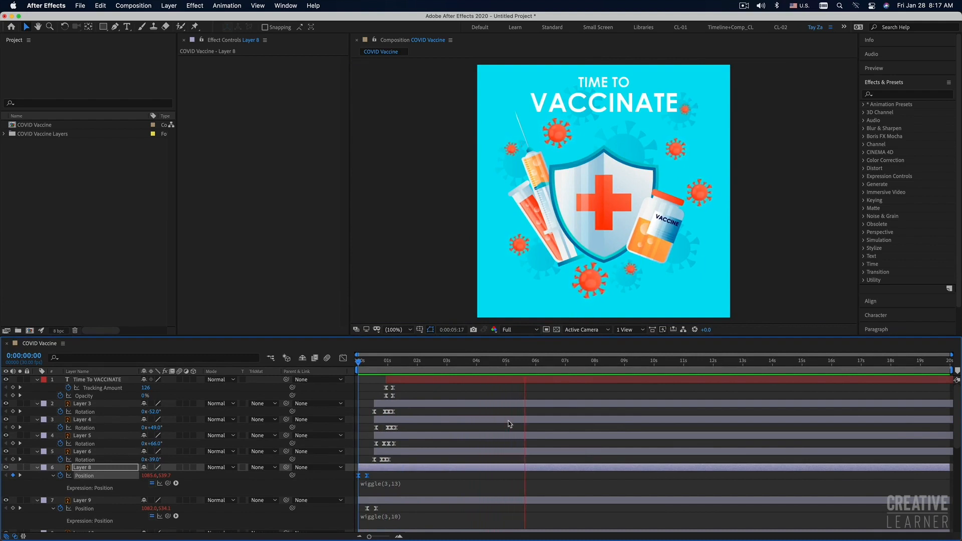
Delay the Time To VACCINATE title layer to start at about 1.3 seconds and preview the animation.
click(411, 380)
drag(411, 381, 414, 382)
key(space)
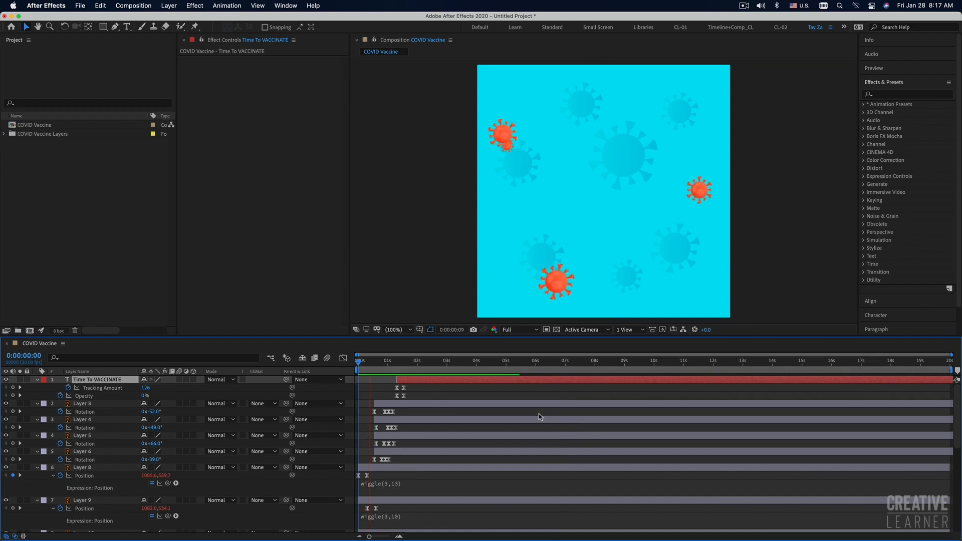
Shift the Time To VACCINATE title layer earlier to start at about 1 second and preview the animation.
drag(425, 382, 403, 382)
key(space)
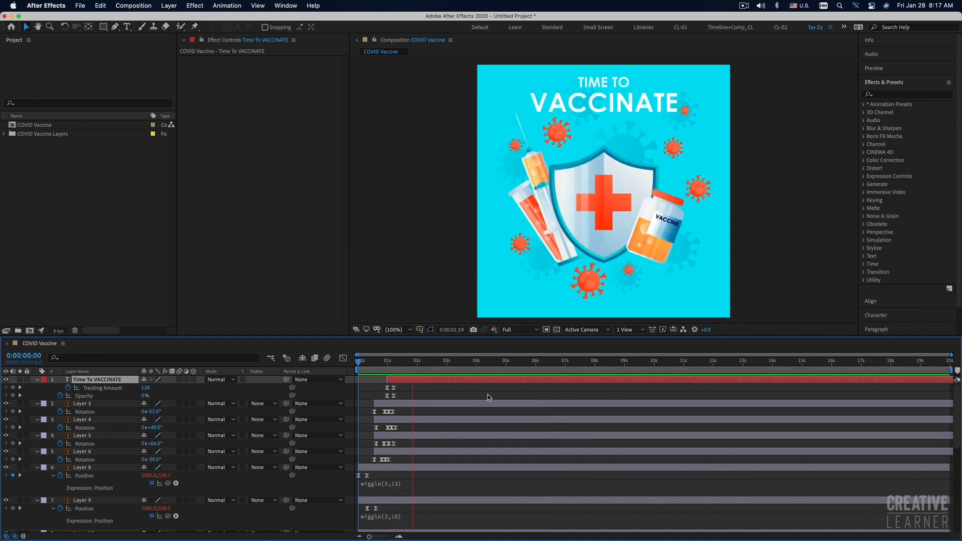
key(space)
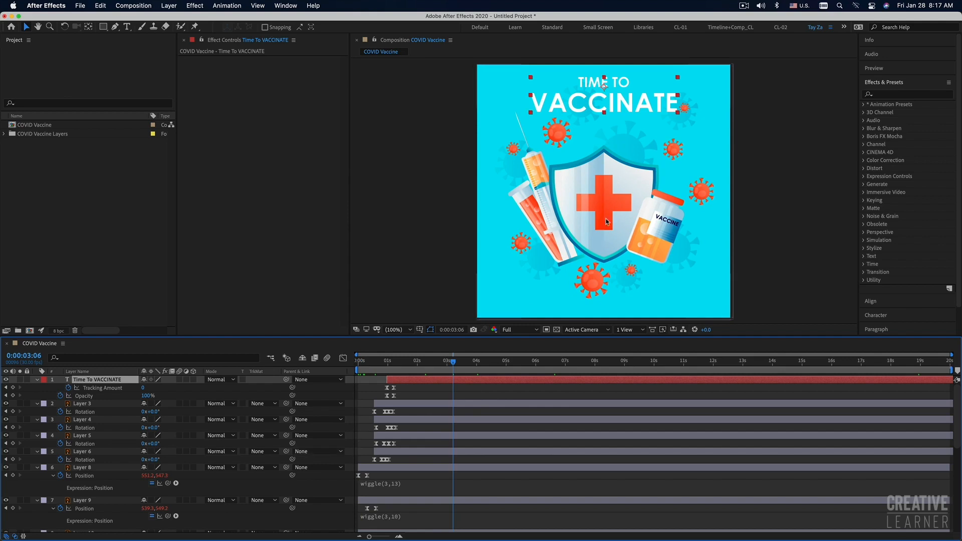
key(space)
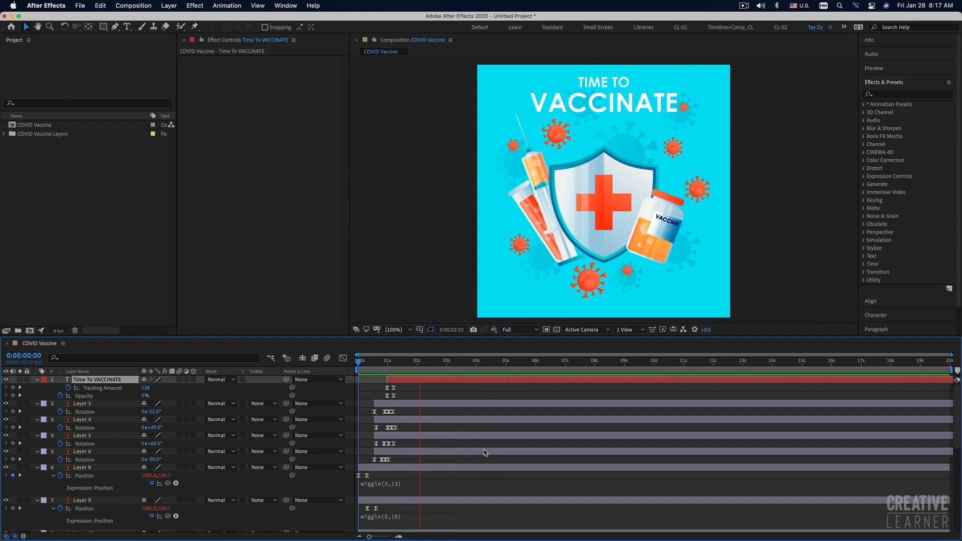
key(space)
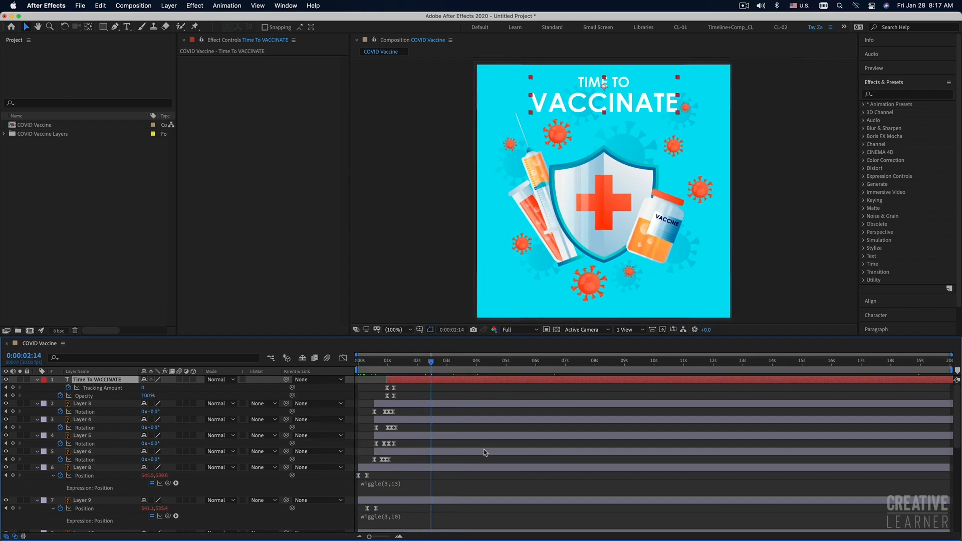
Switch to Illustrator to look over the layered COVID Vaccine source artwork, and return to After Effects.
key(super+Tab)
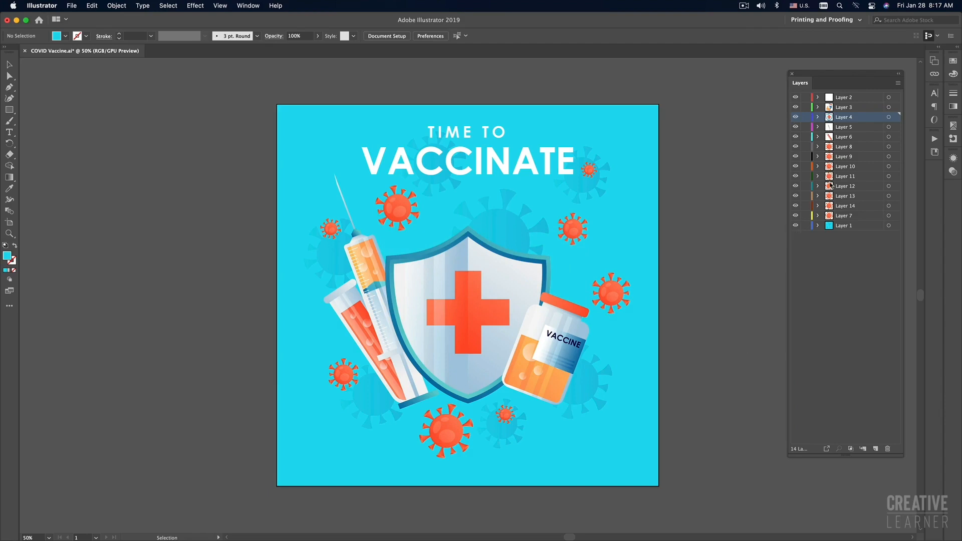
key(super+Tab)
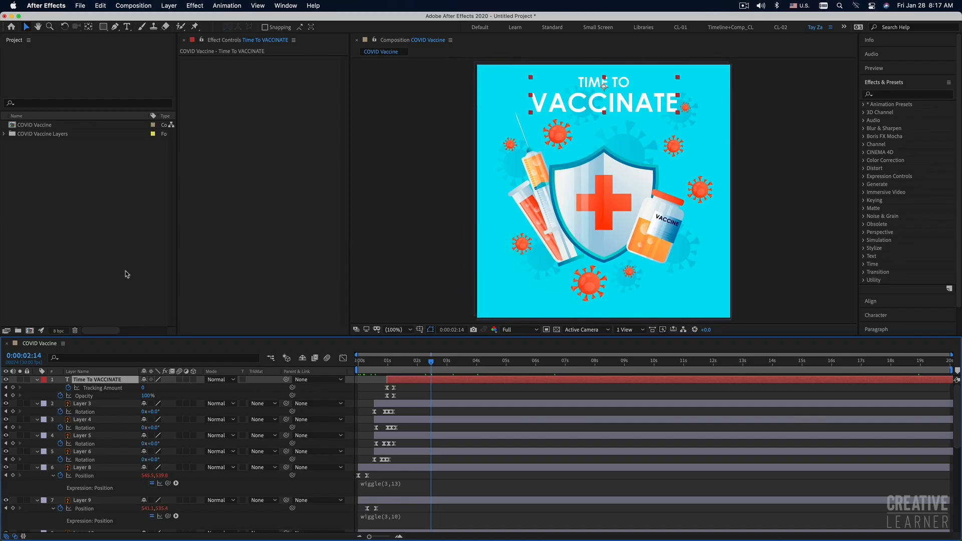
Deselect the title layer and preview the finished animation from the first frame.
click(127, 274)
click(487, 395)
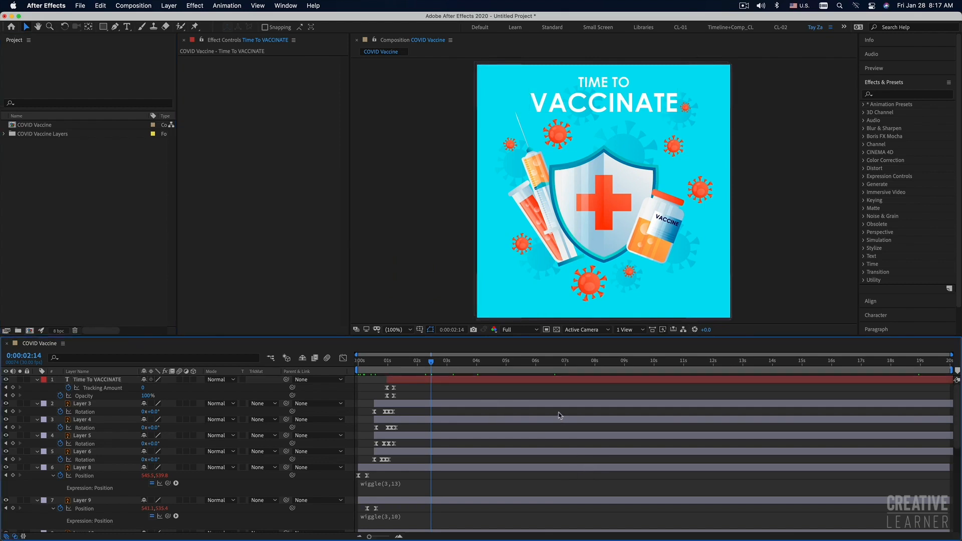
key(n)
drag(411, 363, 296, 362)
key(space)
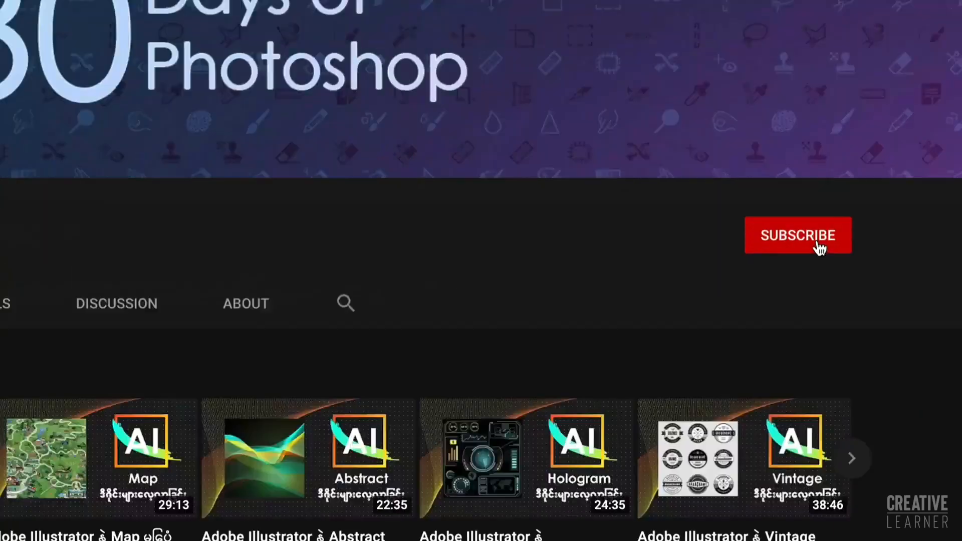
Subscribe to the Creative Learner YouTube channel with notifications turned on, and open its Facebook page.
click(814, 245)
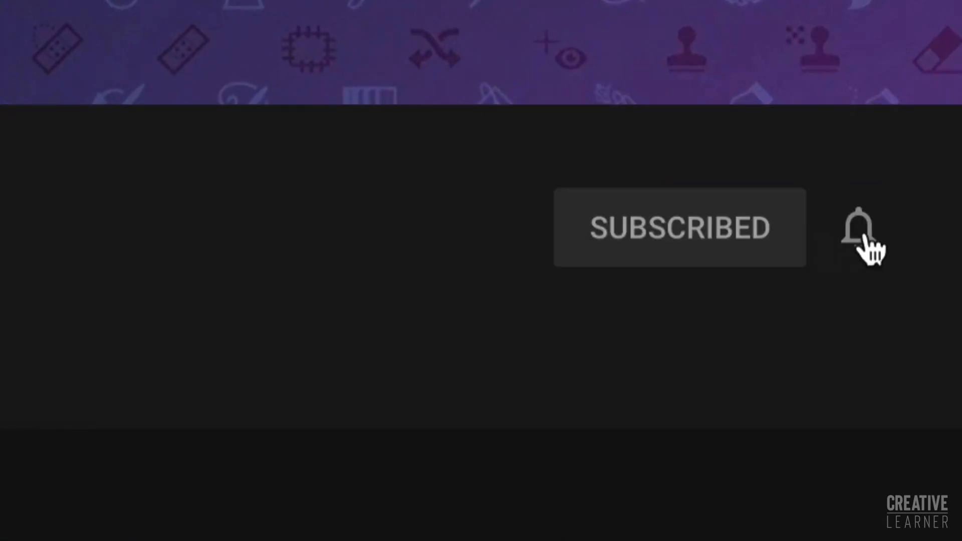
click(865, 242)
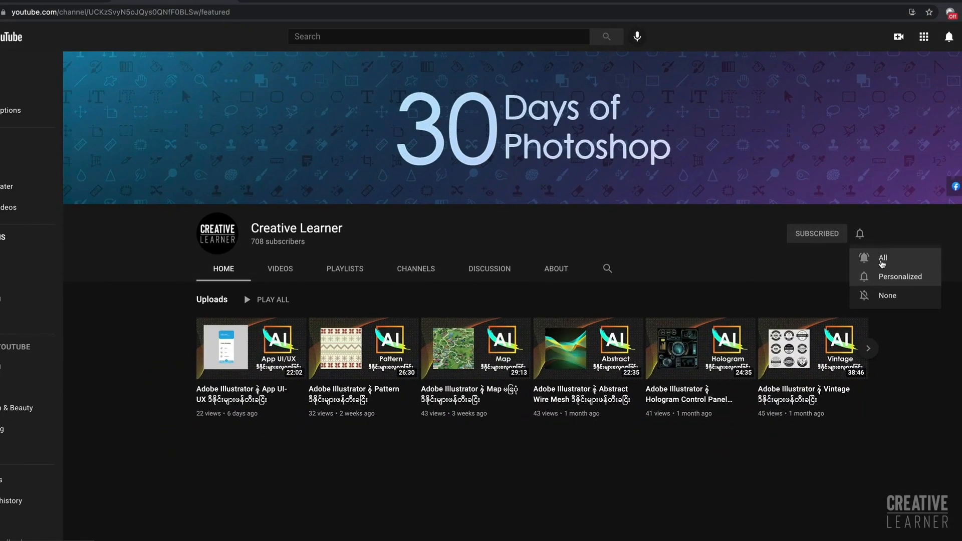
click(948, 353)
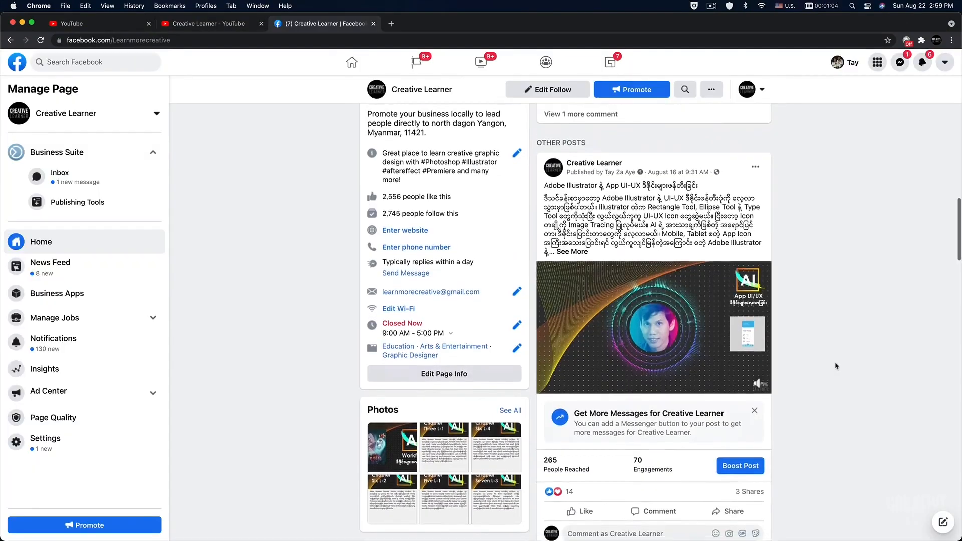
Browse the Creative Learner Facebook page to the App UI-UX post and bring up its reaction choices.
scroll(686, 311, down, 1)
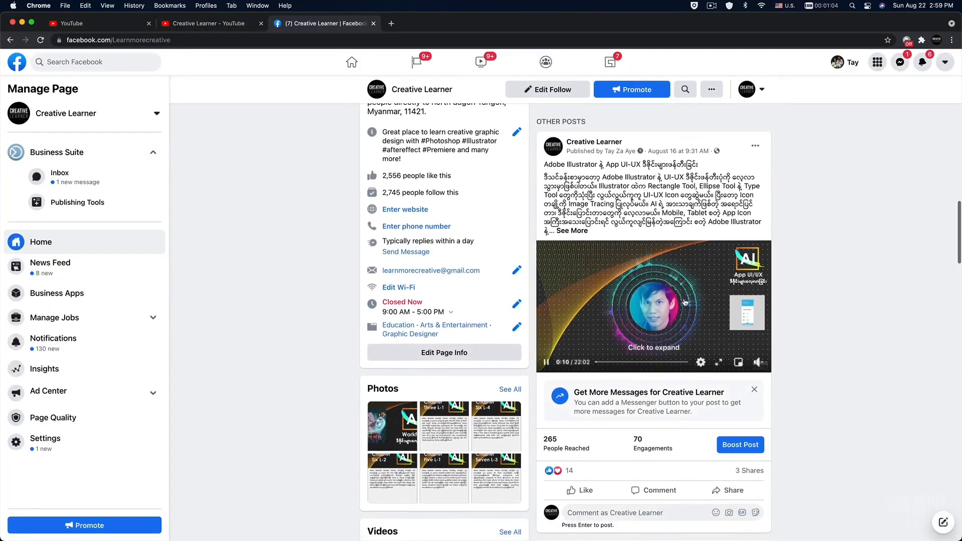
scroll(546, 290, down, 6)
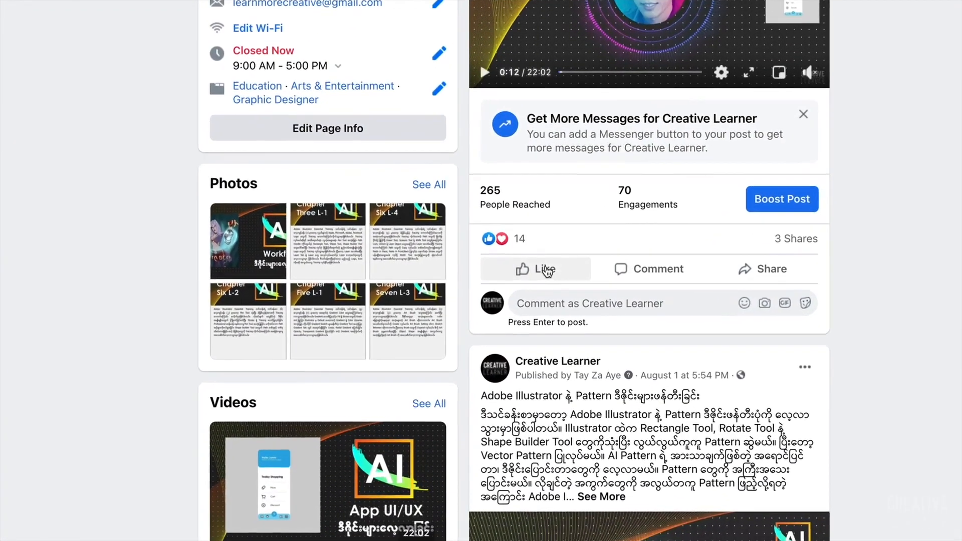
mouse_move(534, 272)
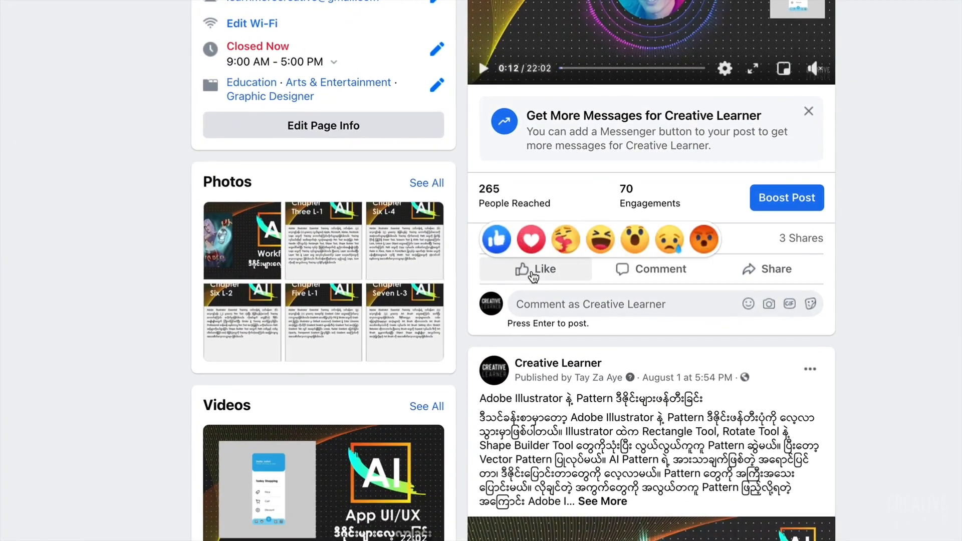